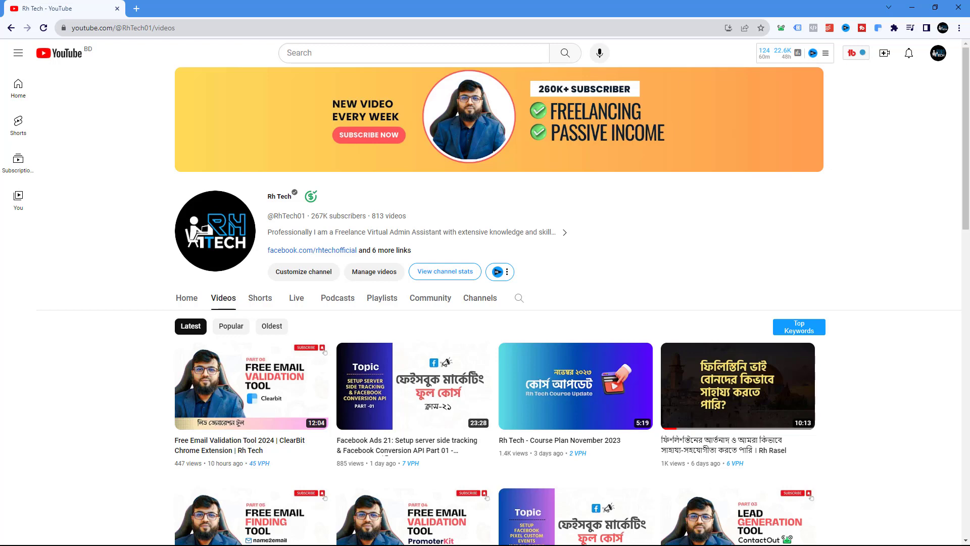
Open Google Drive in a new tab and go to the Recent files list
click(137, 8)
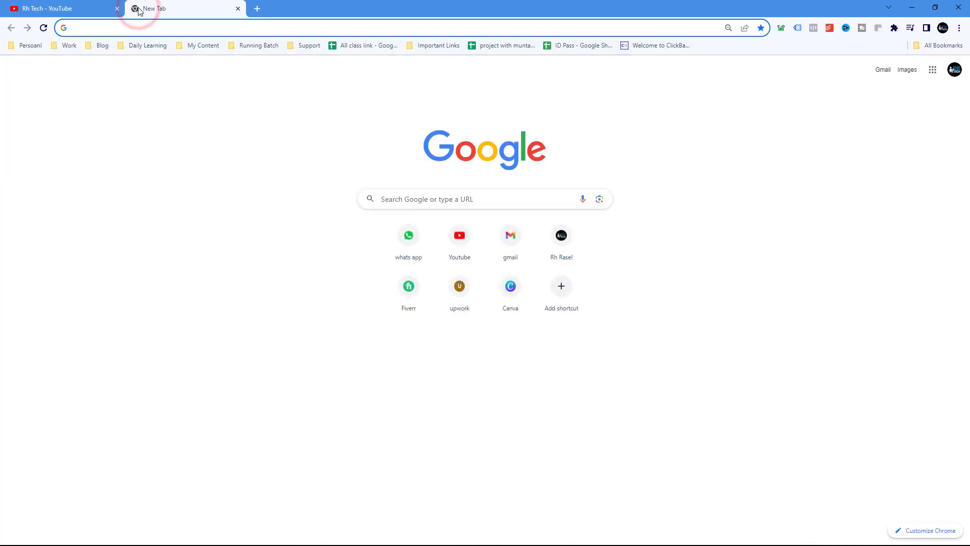
text(dr)
key(Return)
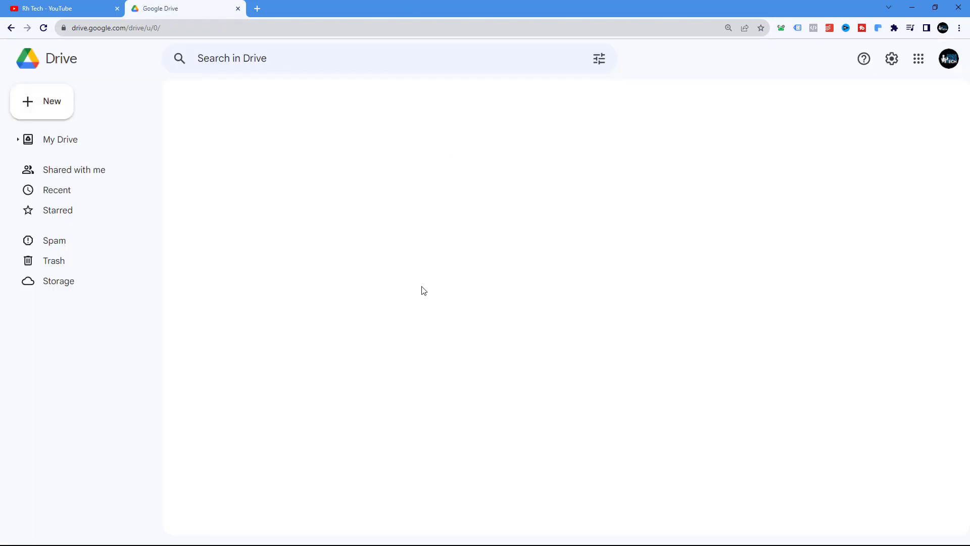
scroll(445, 243, down, 2)
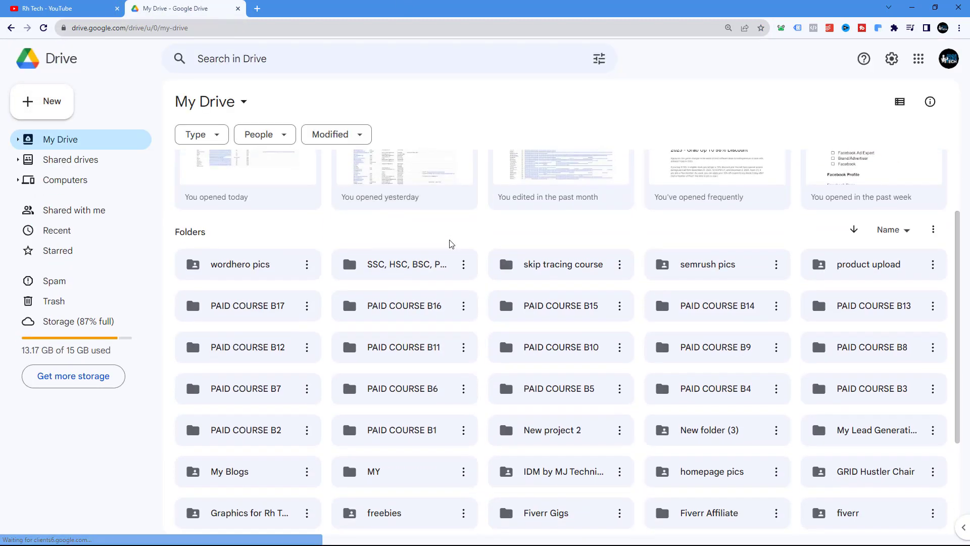
click(76, 239)
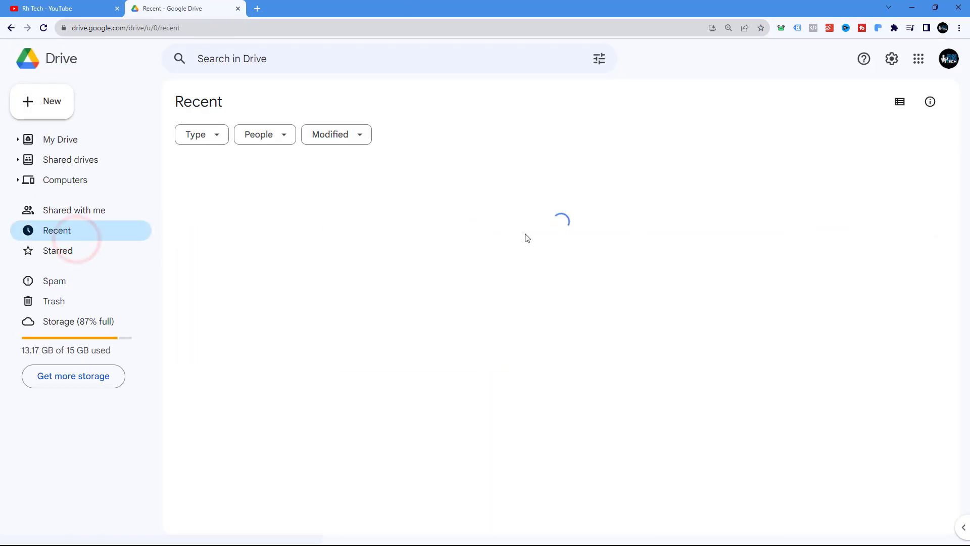
Open the facebook ads document and view the Facebook Ads Day 11 Conversions API diagram, zoomed in
scroll(547, 252, down, 4)
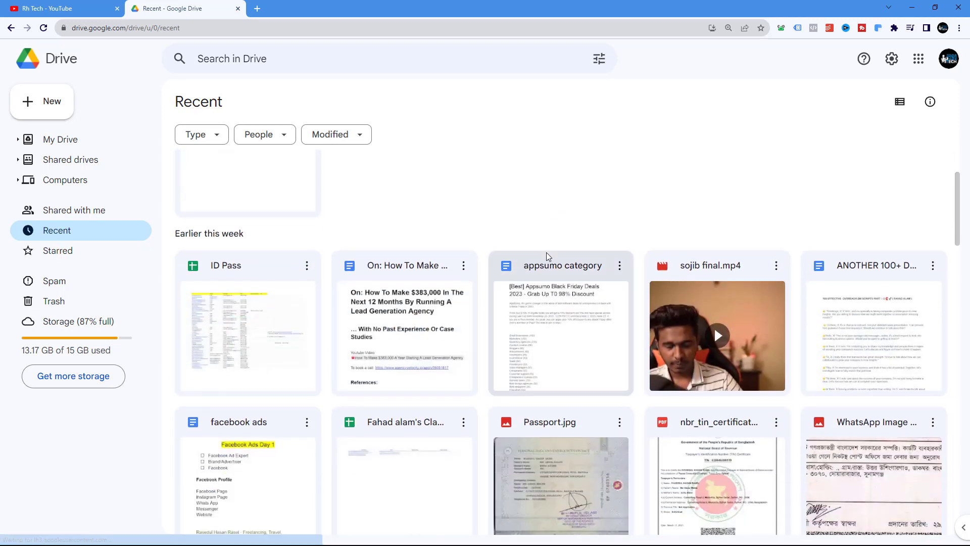
scroll(714, 327, up, 2)
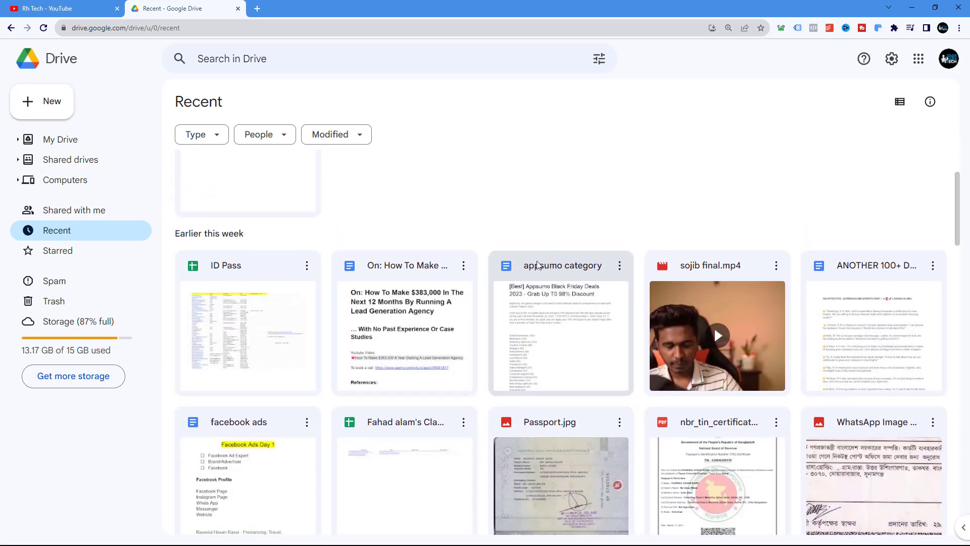
double_click(265, 449)
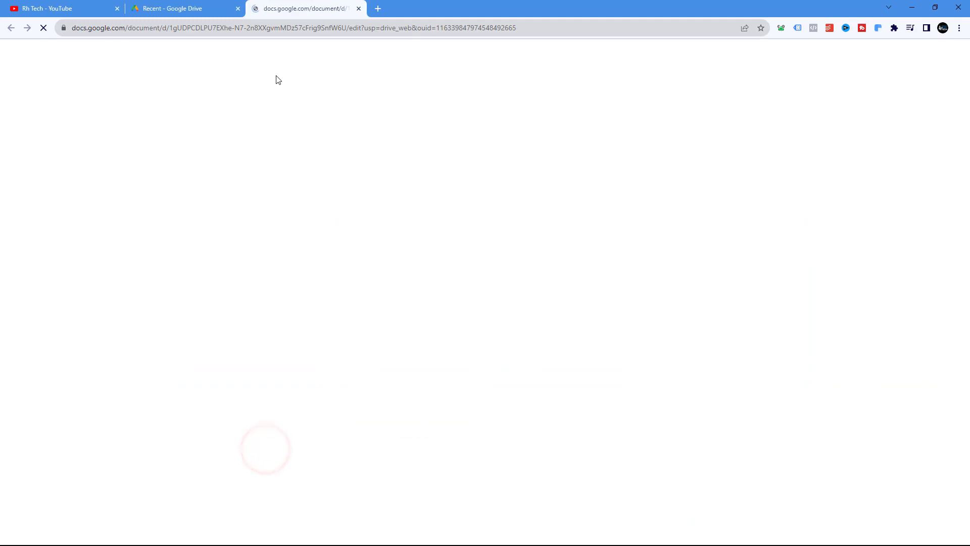
click(237, 8)
scroll(536, 237, down, 20)
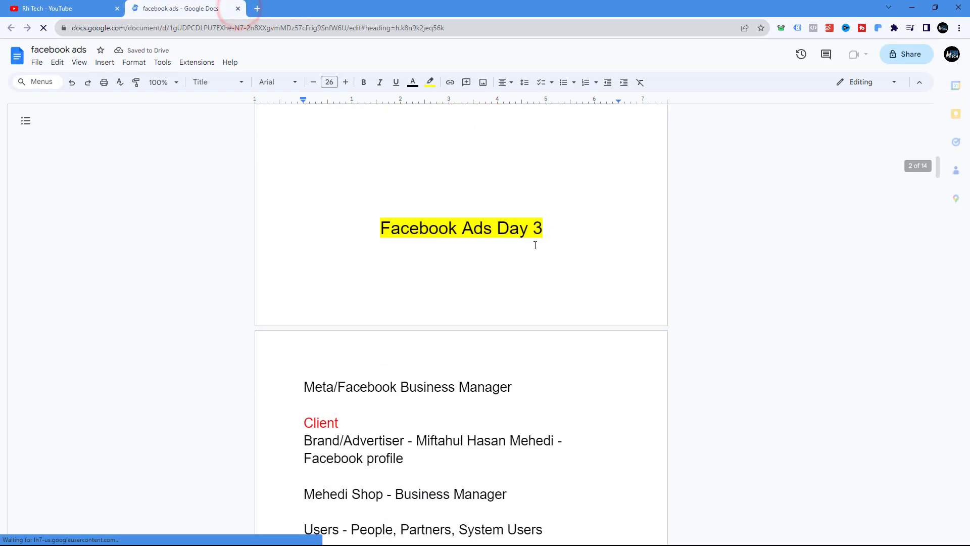
drag(937, 187, 918, 467)
click(523, 342)
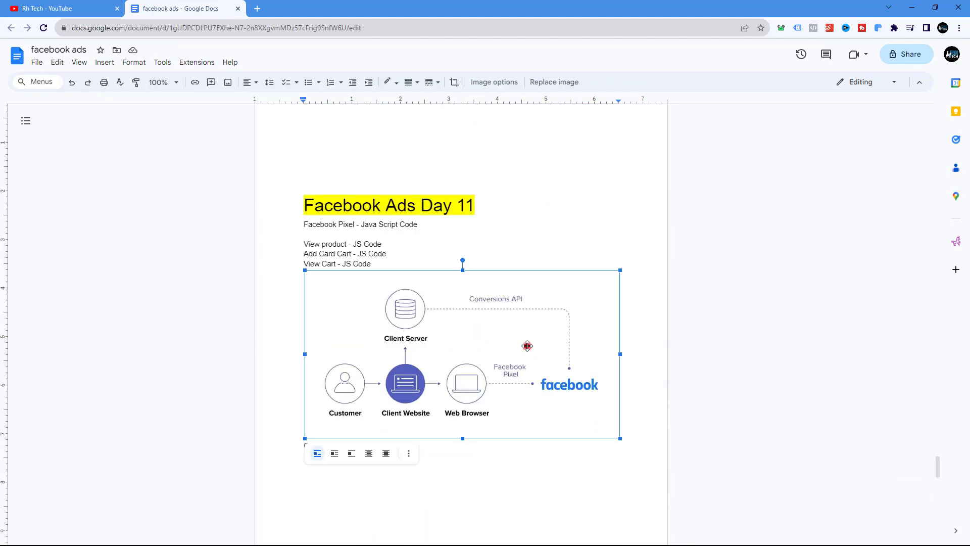
key(ctrl+plus)
key(ctrl+plus)
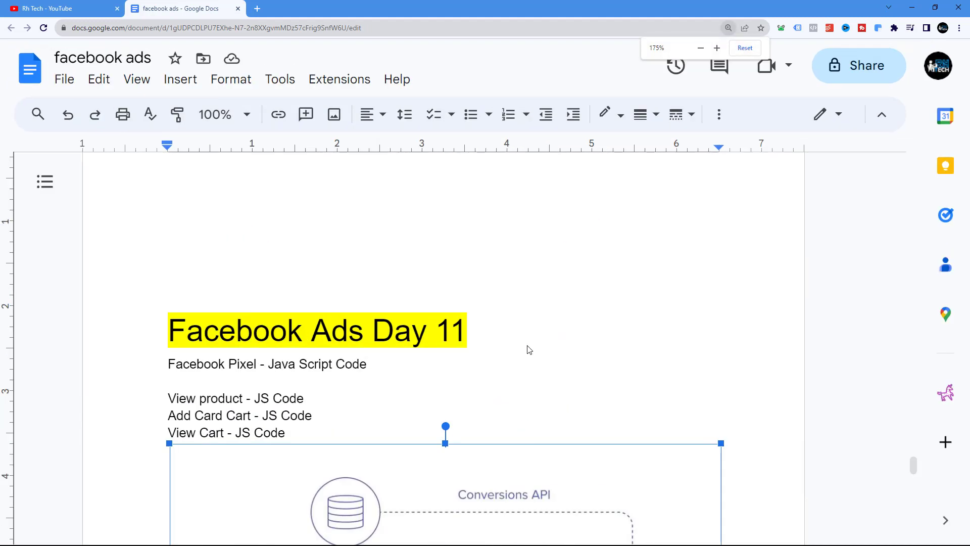
scroll(527, 345, down, 5)
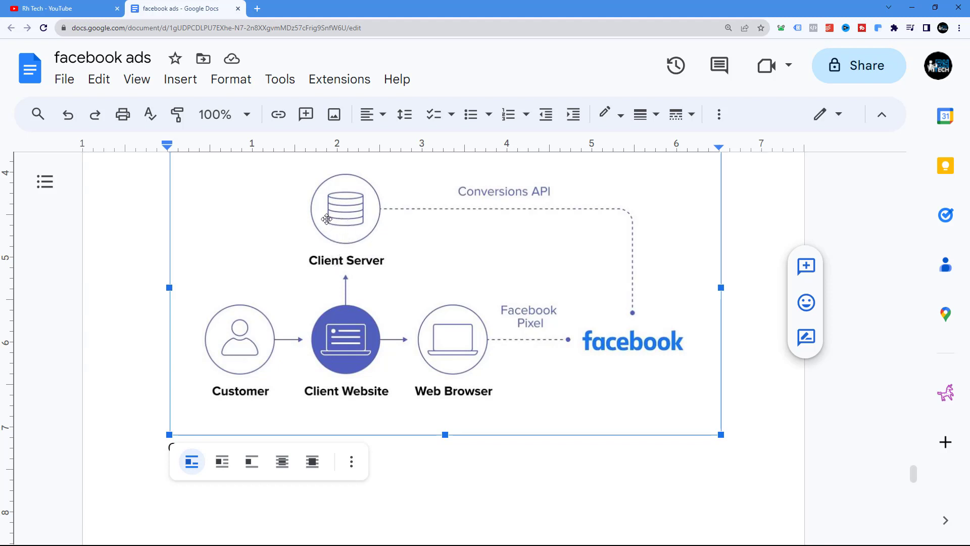
scroll(328, 228, up, 1)
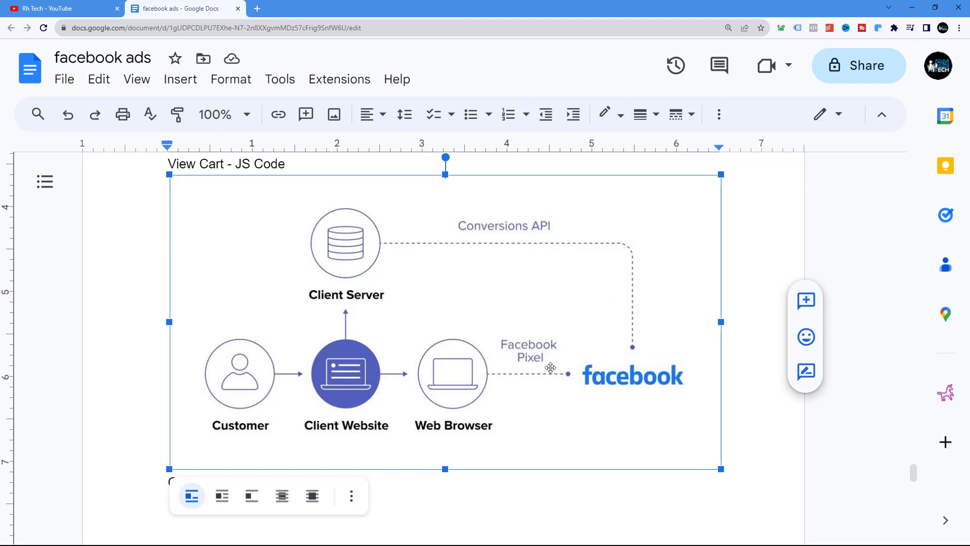
In a new tab, search Google Images for server container
click(258, 8)
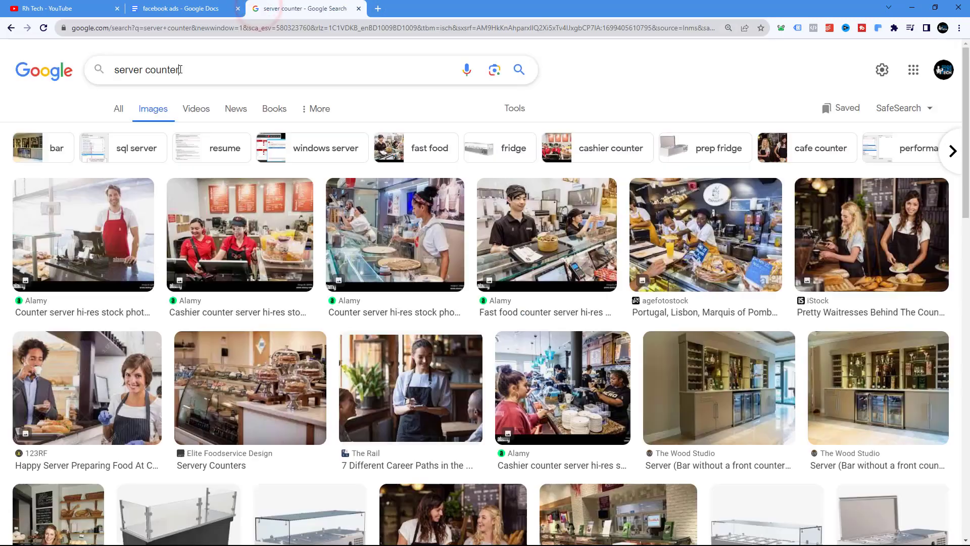
drag(180, 69, 151, 70)
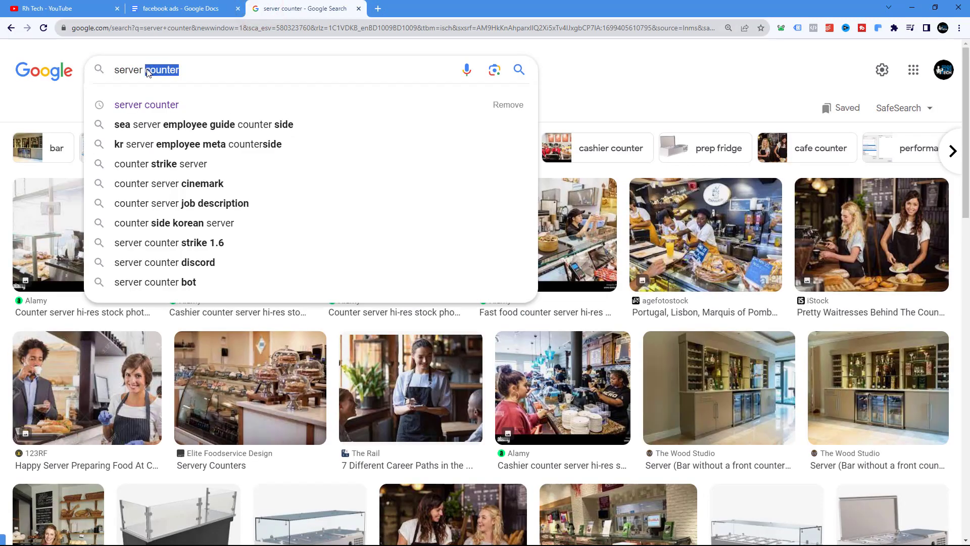
text(contain)
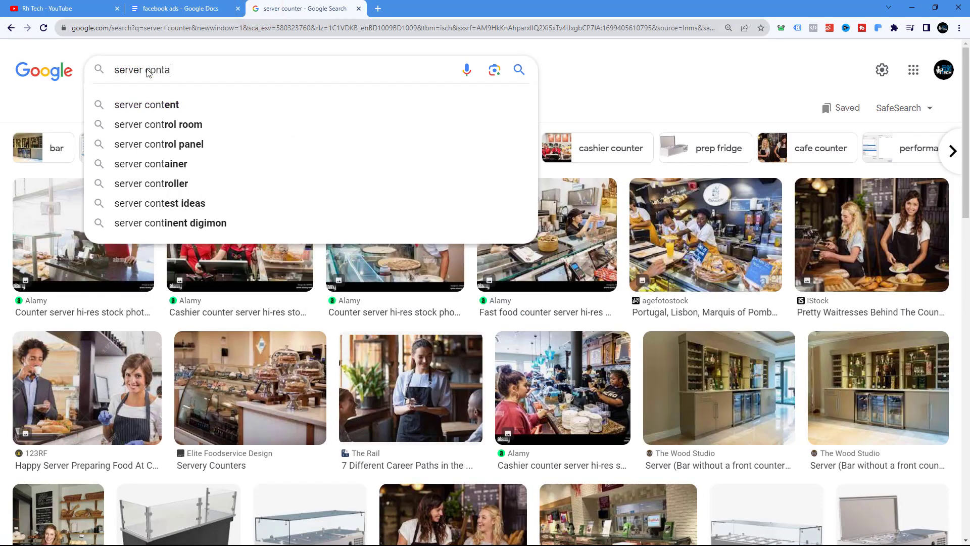
text(er)
key(Return)
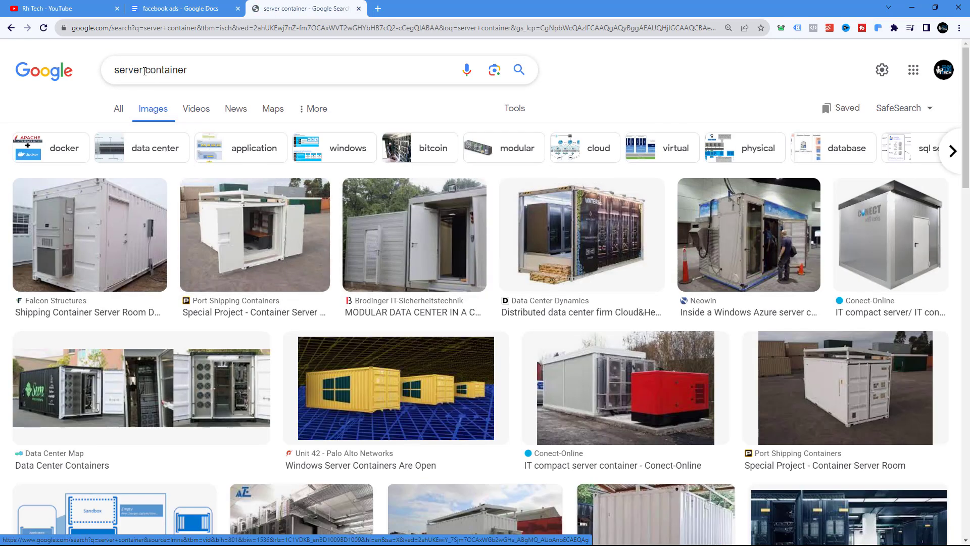
Refine the image search to GTM server container
click(115, 71)
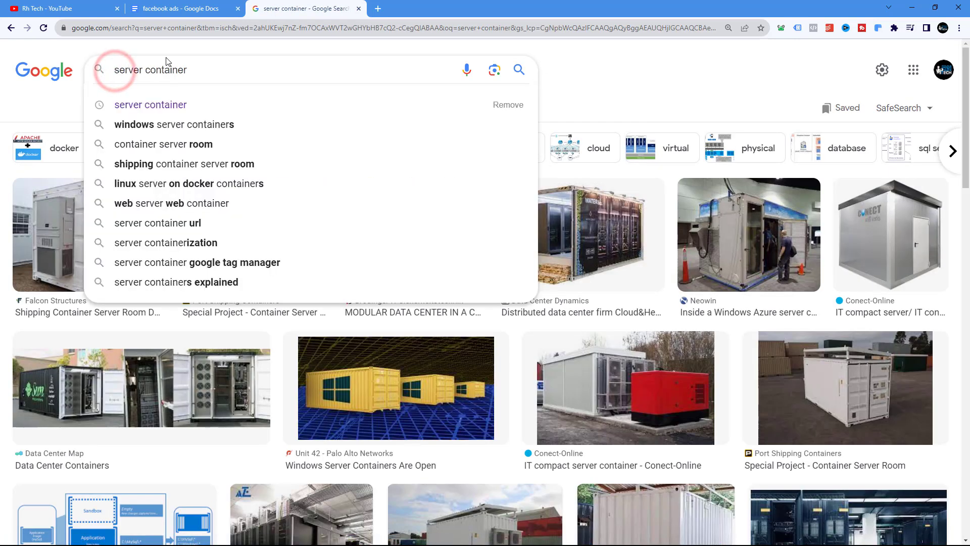
text(GTM)
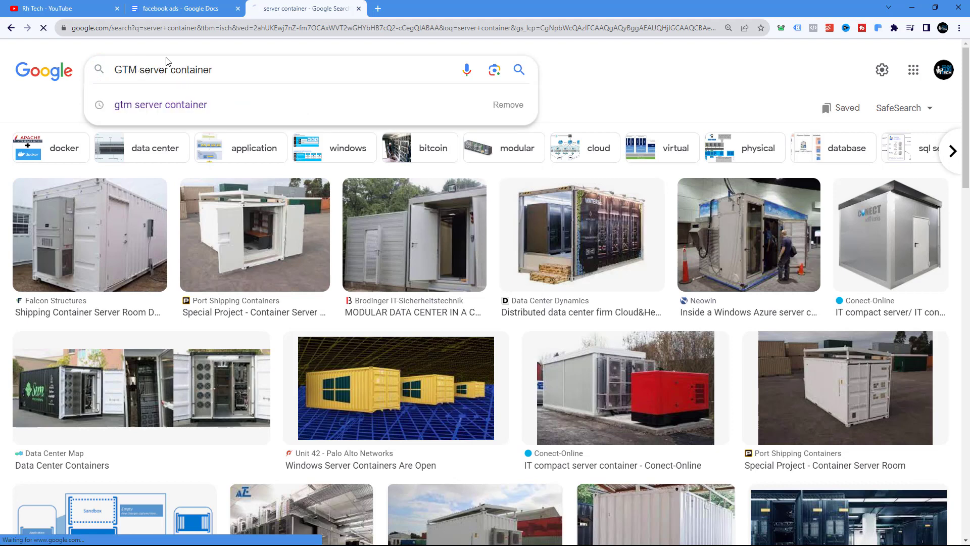
key(Return)
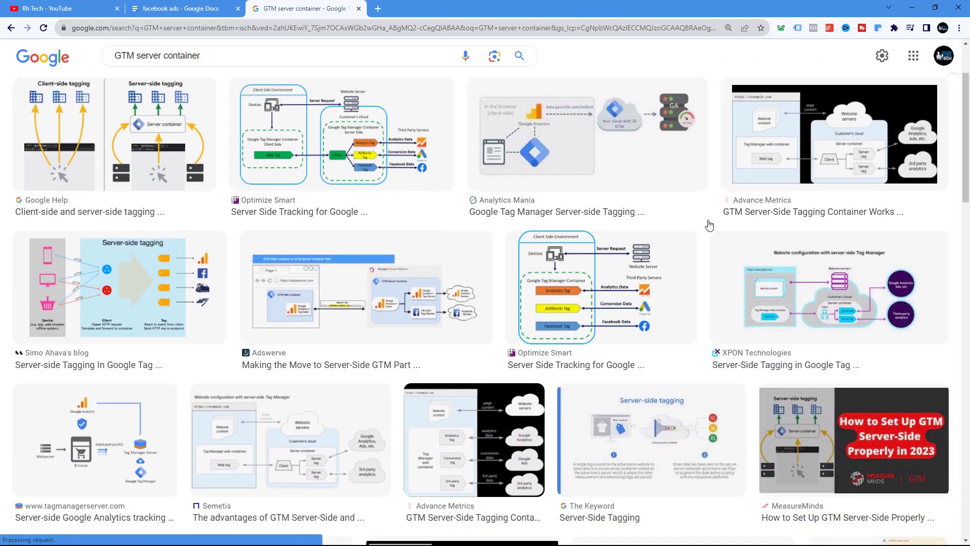
Open the Adswerve article "Making the Move to Server-Side GTM Part" from the image results and close the search tab
scroll(712, 225, down, 2)
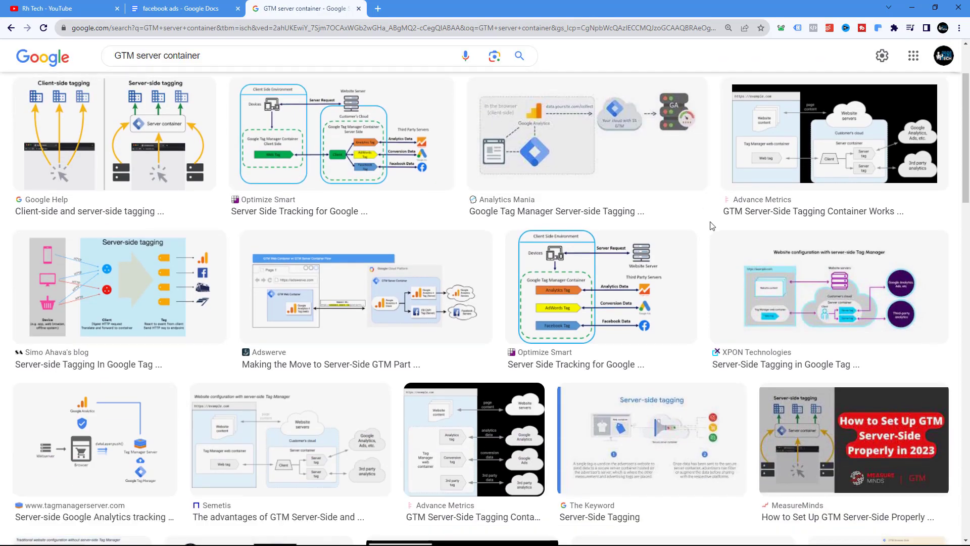
click(377, 308)
click(735, 207)
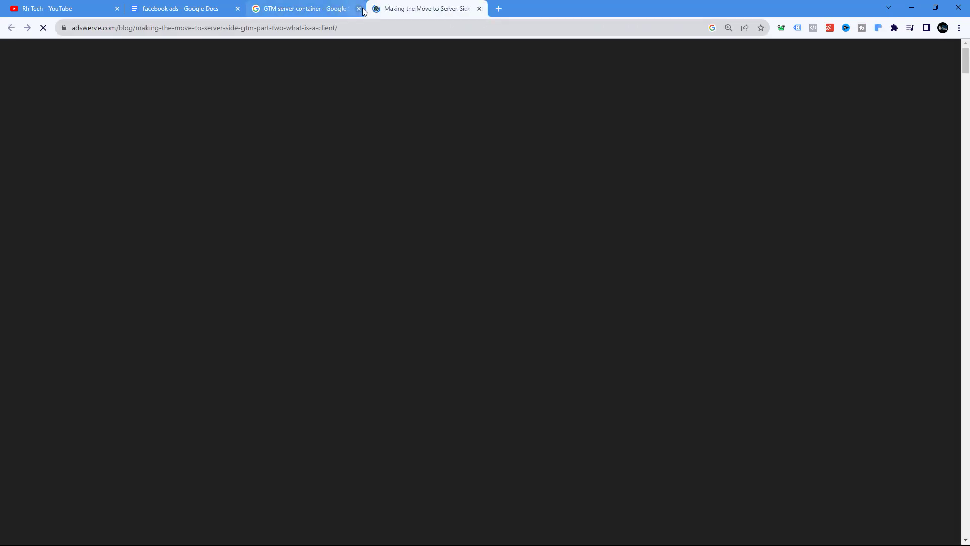
click(360, 9)
click(196, 9)
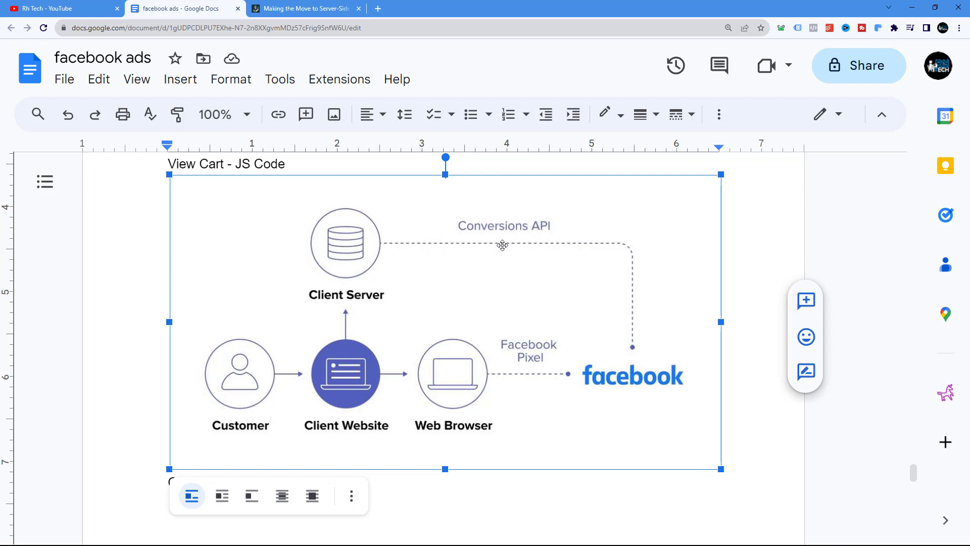
click(293, 8)
Read through the Adswerve article's server-side GTM client sections and its data-consolidation diagram
scroll(546, 268, down, 20)
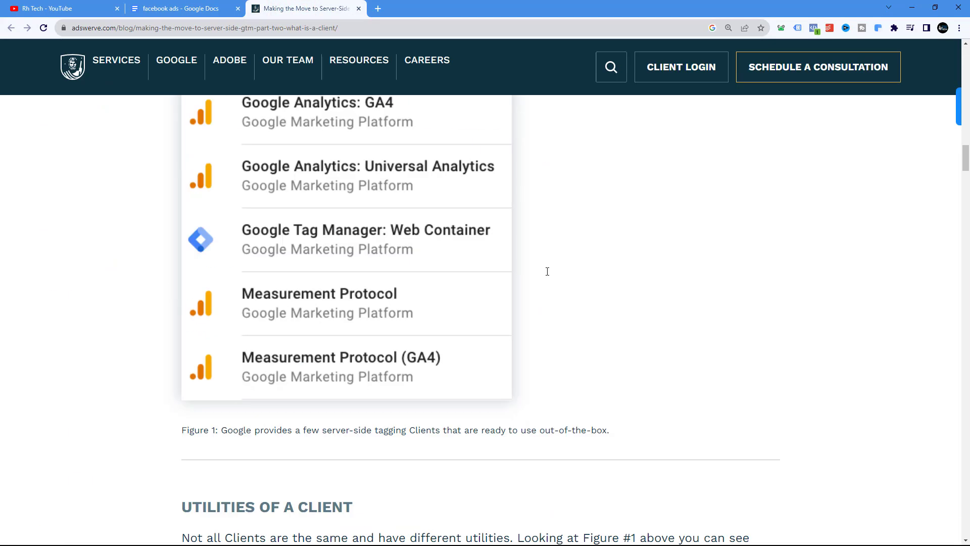
scroll(547, 275, down, 20)
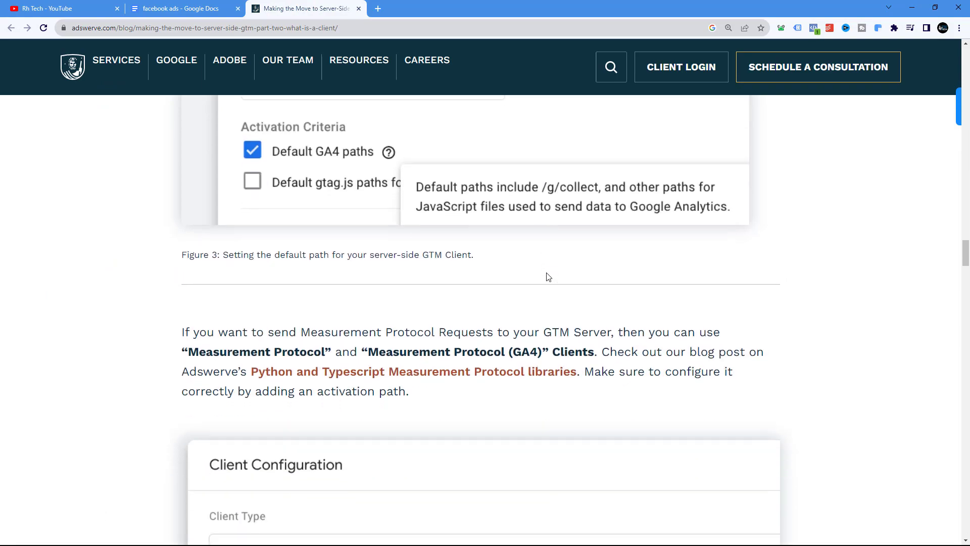
scroll(546, 275, down, 7)
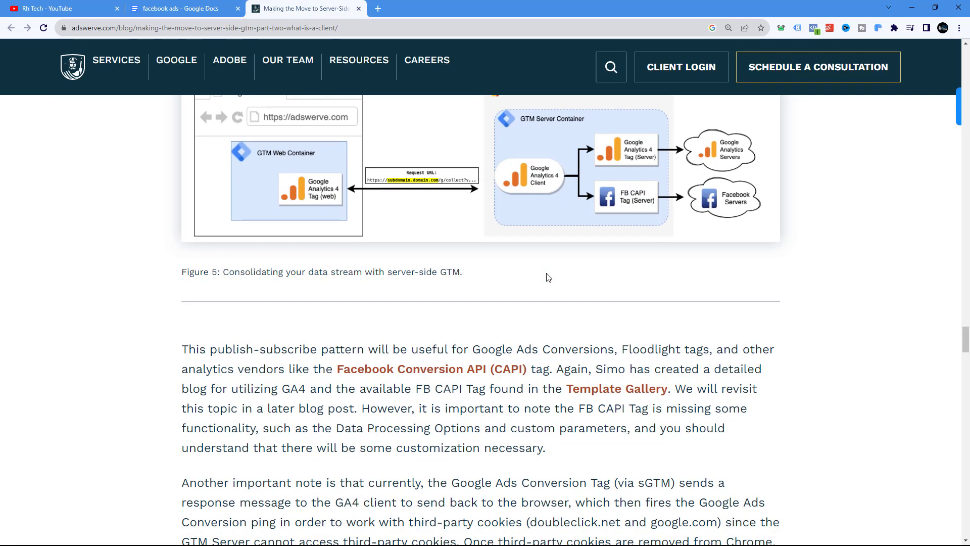
scroll(488, 266, up, 3)
ctrl+scroll(493, 255, up, 1)
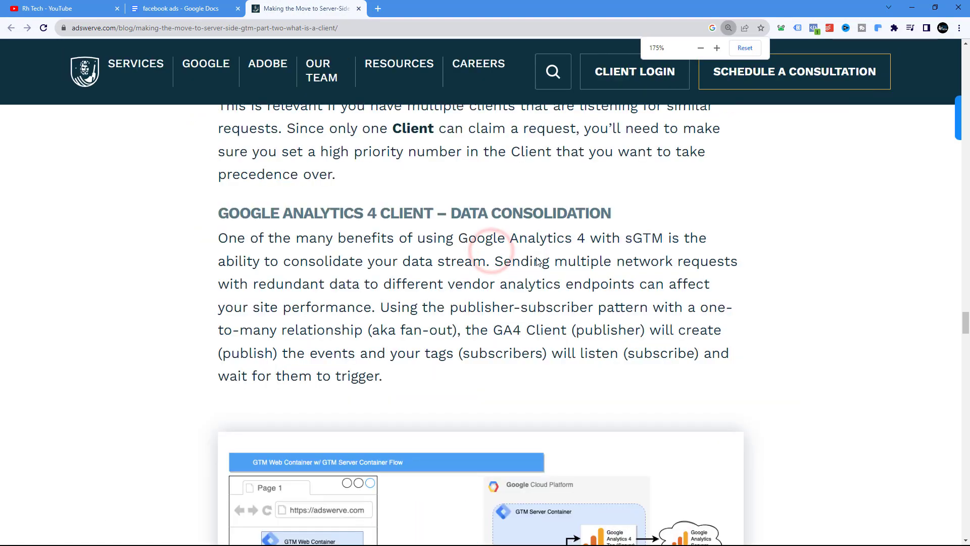
scroll(525, 260, down, 5)
ctrl+scroll(536, 262, up, 1)
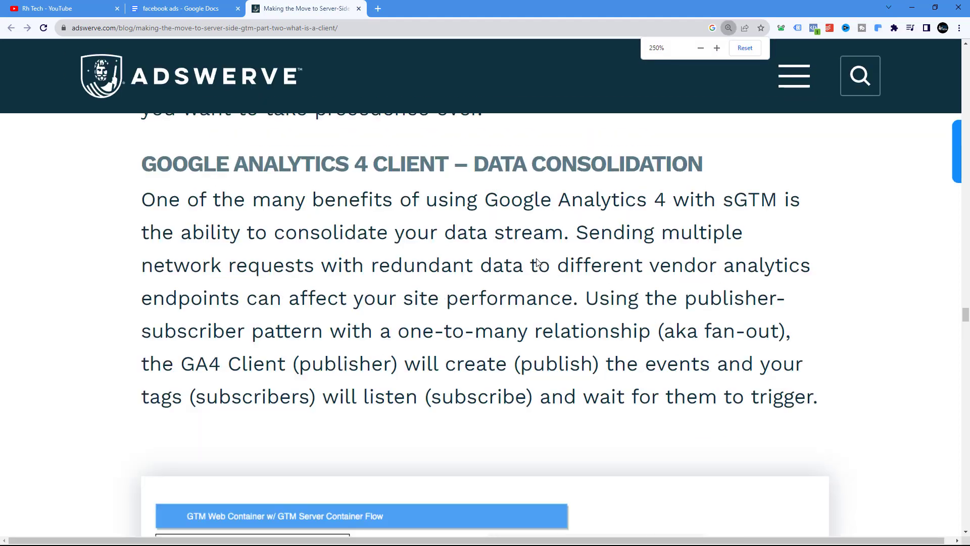
scroll(537, 262, down, 5)
ctrl+scroll(536, 260, up, 1)
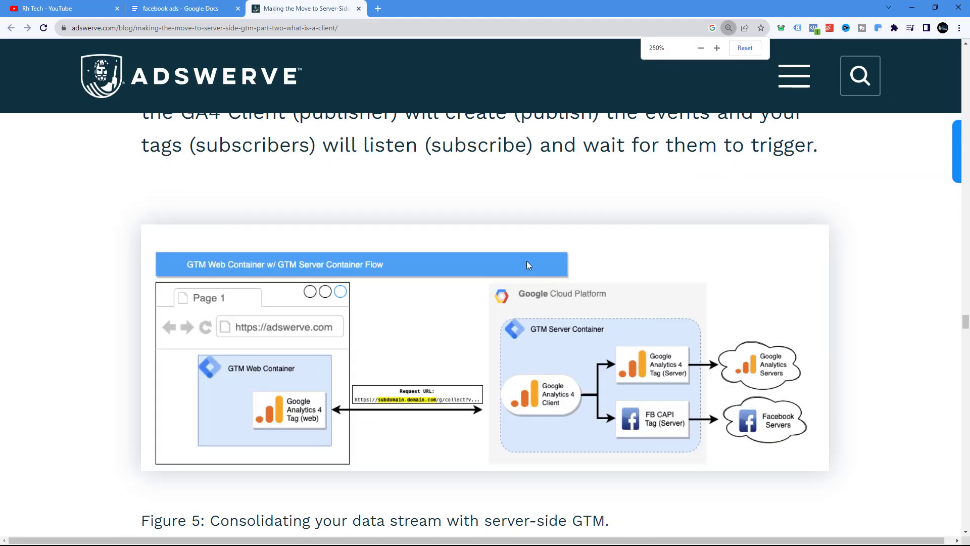
scroll(146, 343, down, 2)
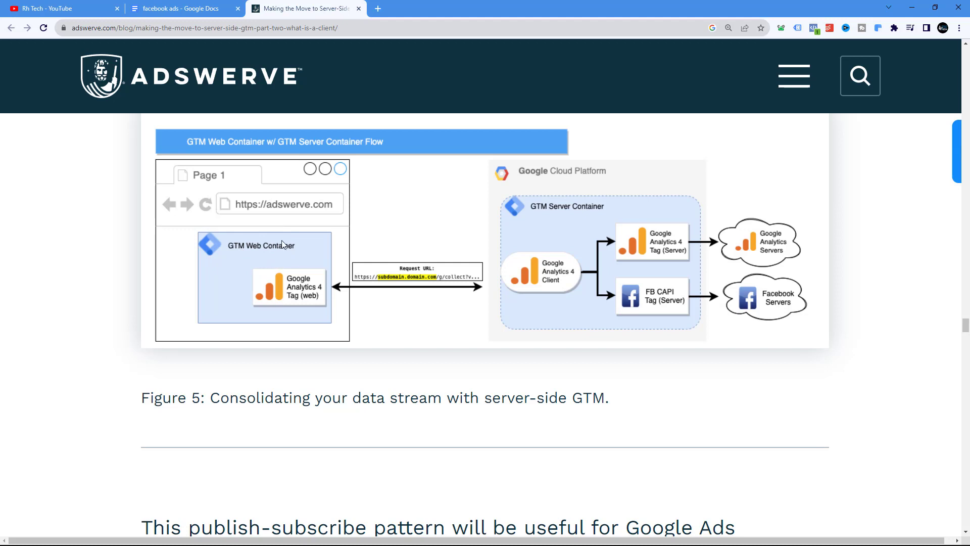
Open Google Tag Manager in a new tab and view the list of accounts and containers
click(378, 9)
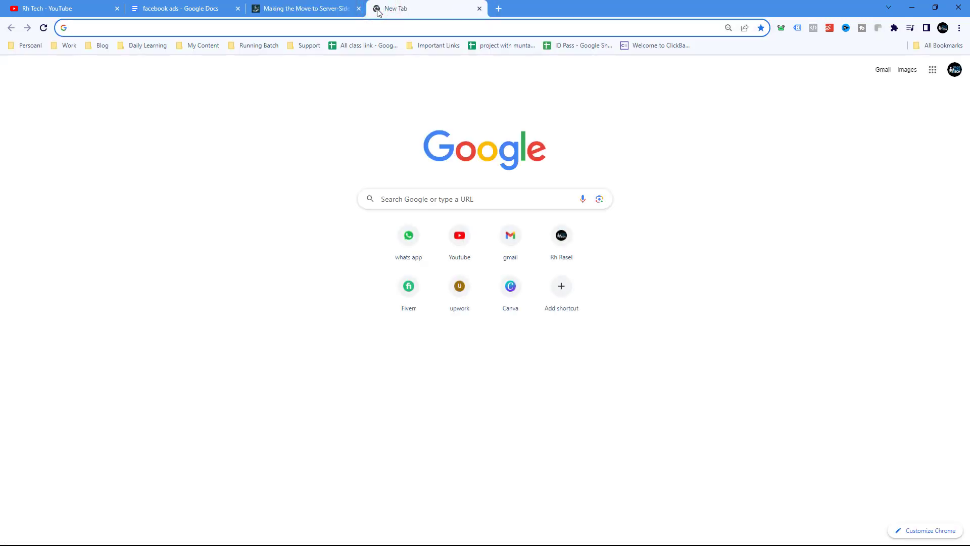
text(tagmanager.google.com)
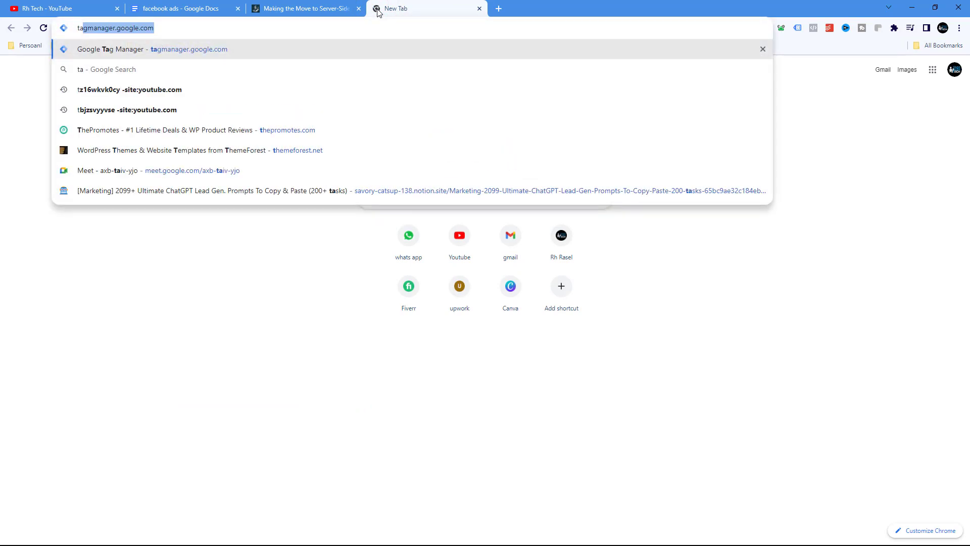
key(Return)
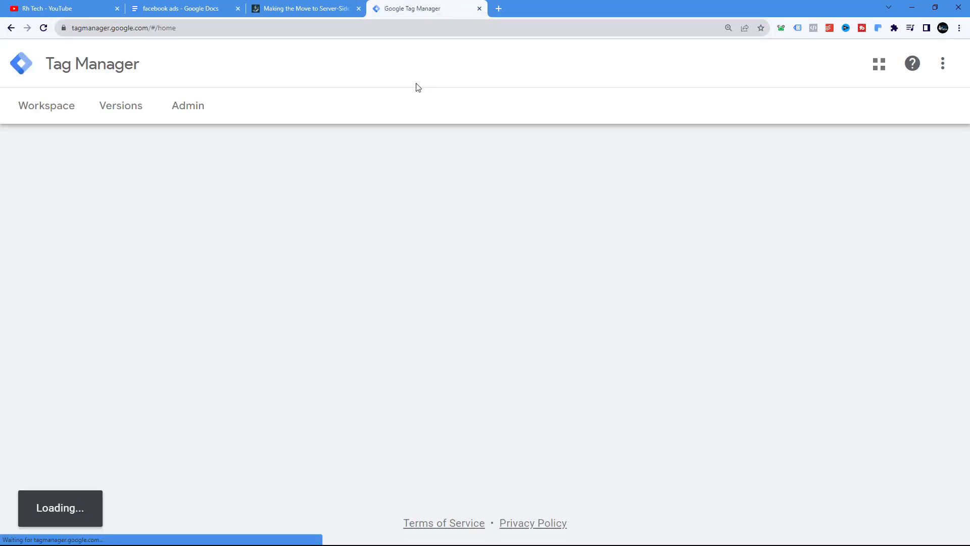
click(305, 9)
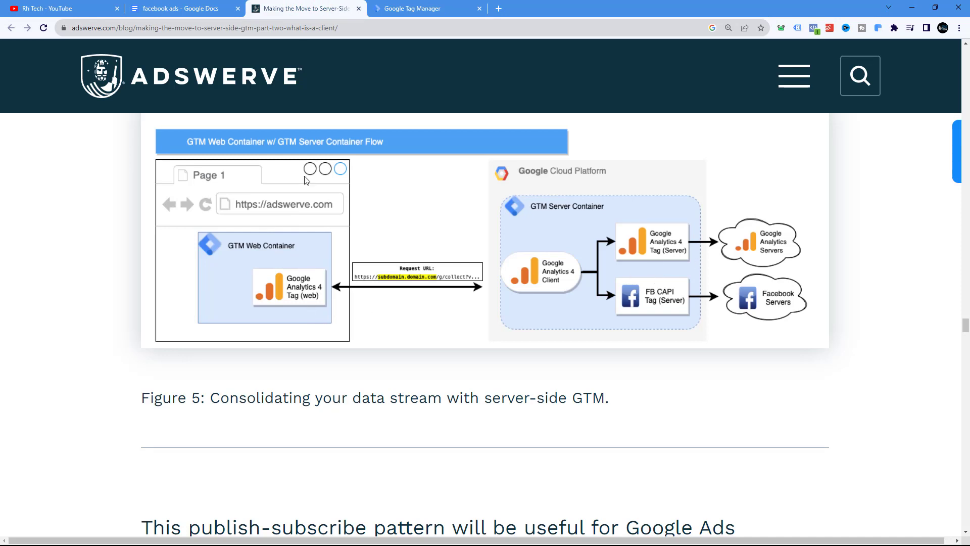
click(401, 7)
scroll(126, 404, down, 1)
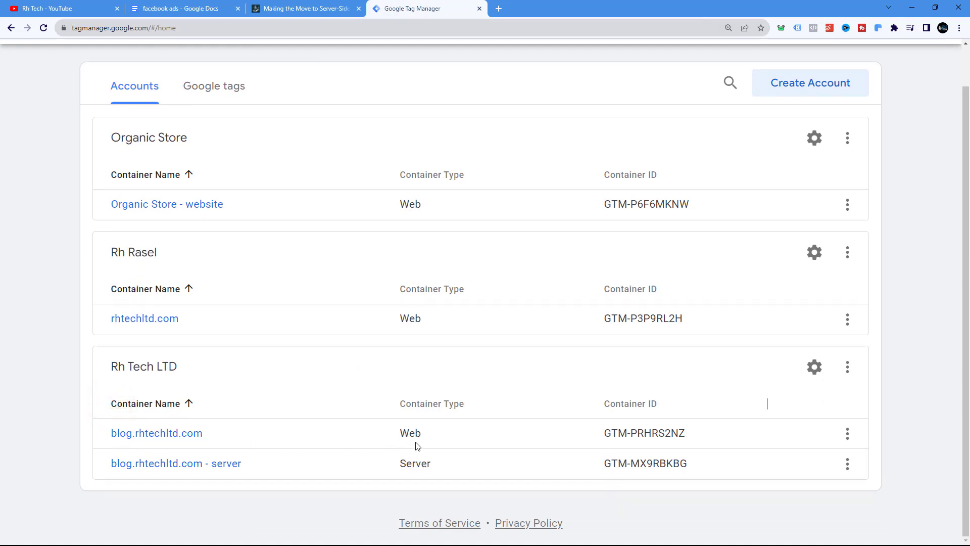
Open the blog.rhtechltd.com web container and go to its Admin section
click(183, 434)
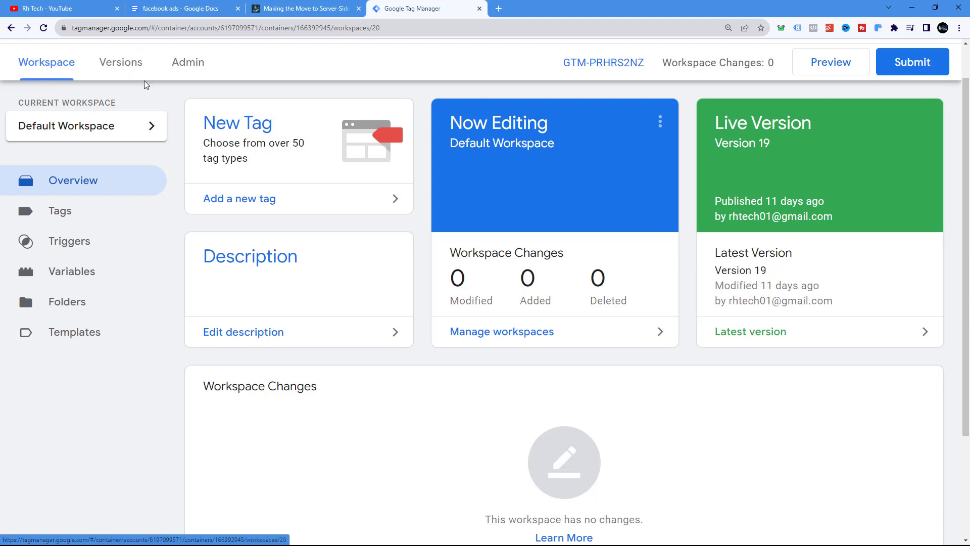
click(186, 62)
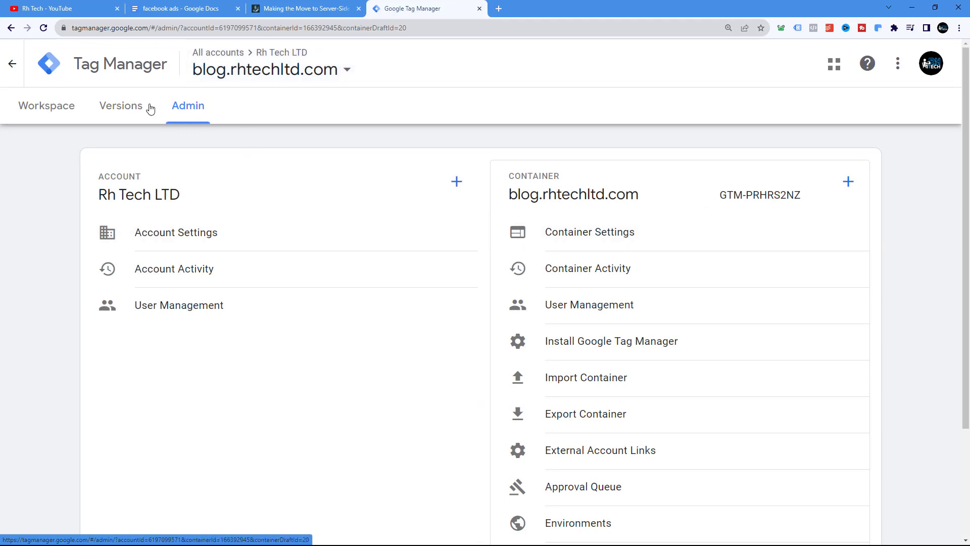
Duplicate the Tag Manager tab and switch the copy to the blog.rhtechltd.com - server container's workspace
click(44, 106)
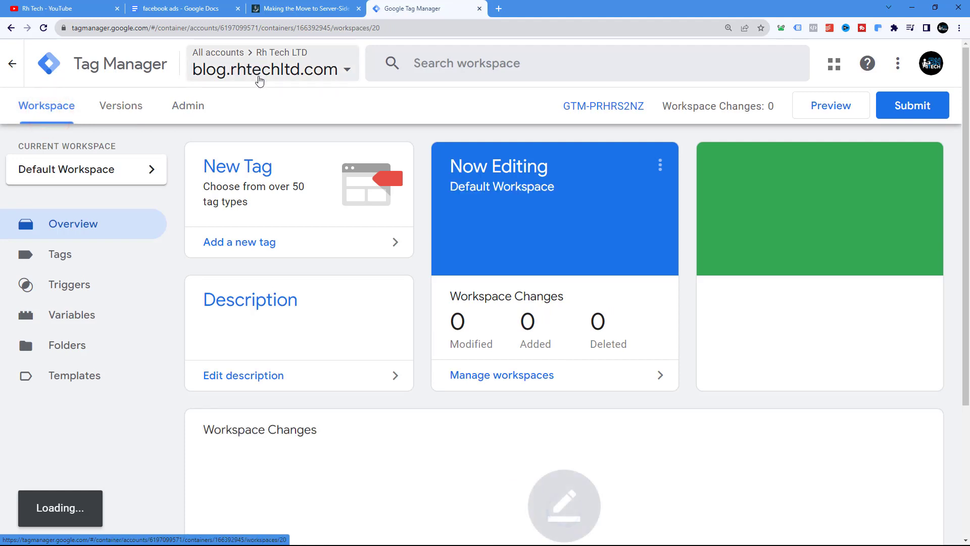
click(320, 8)
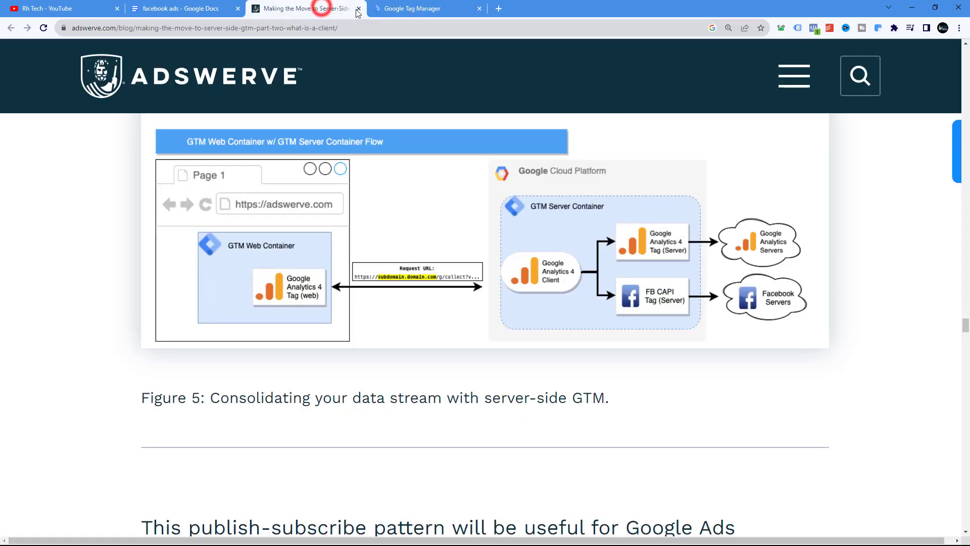
click(396, 8)
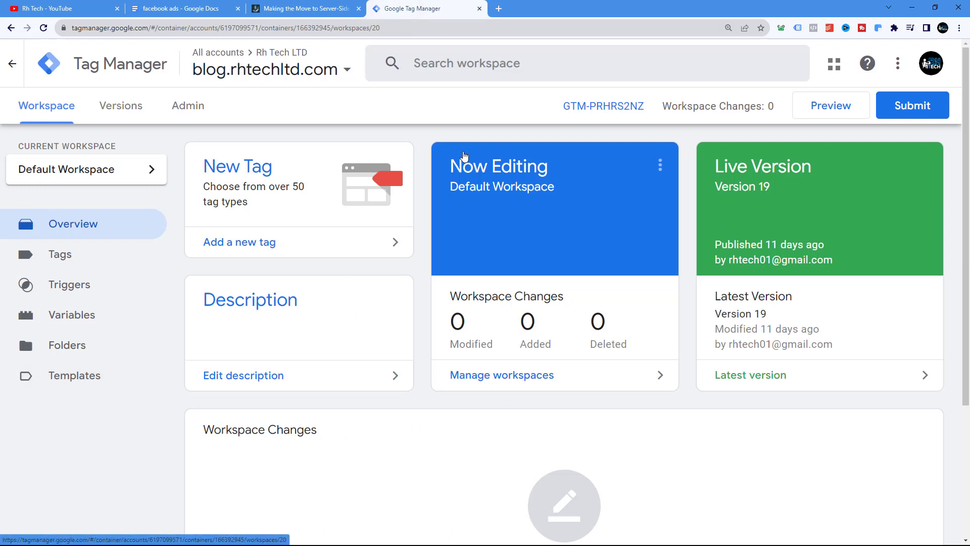
right_click(405, 10)
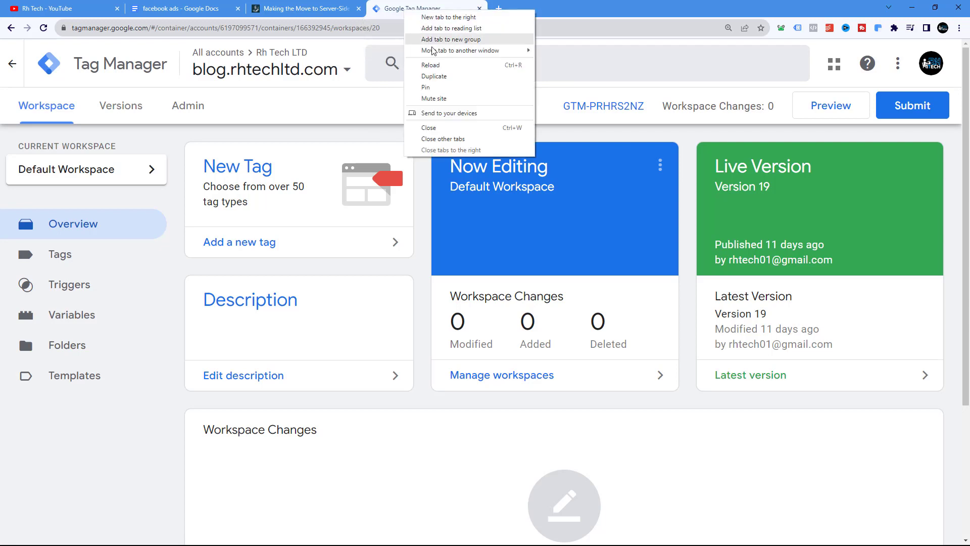
click(434, 76)
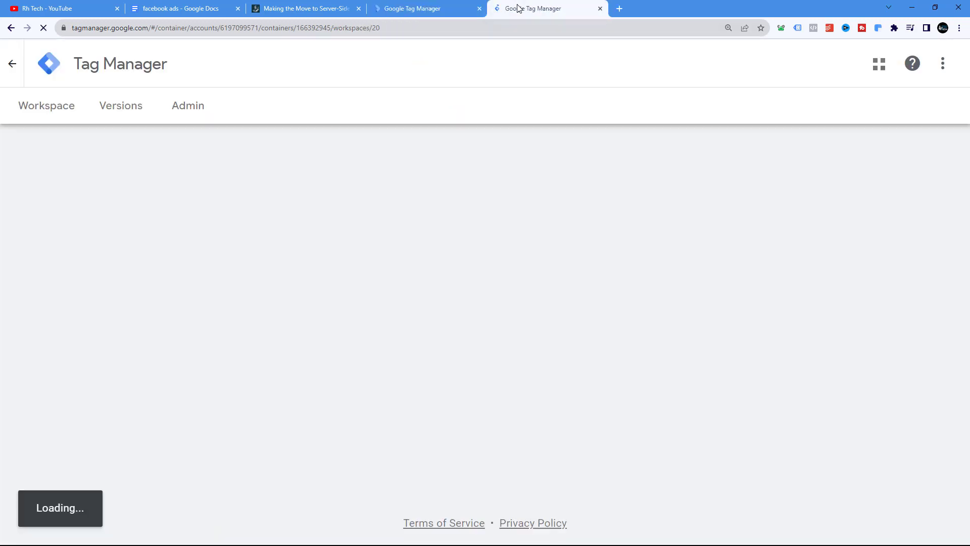
click(197, 110)
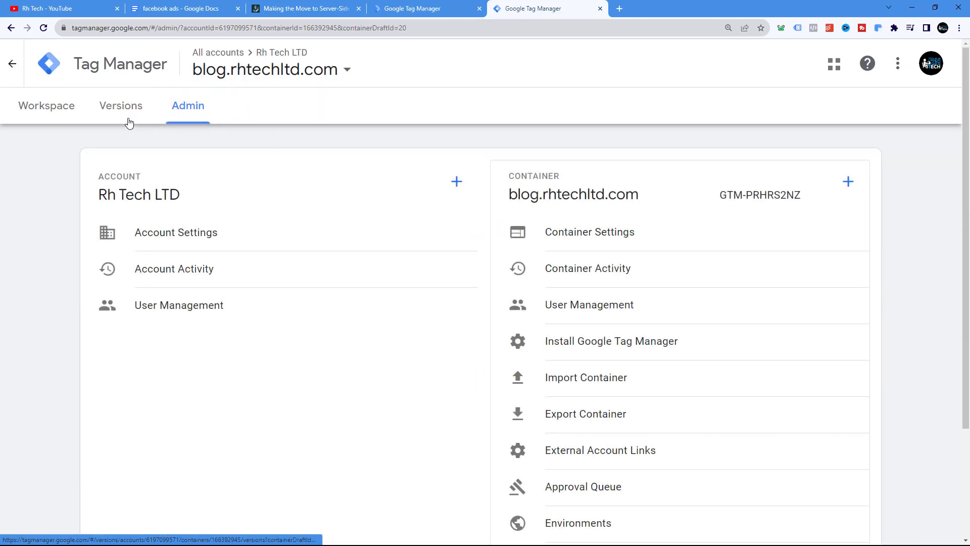
click(331, 76)
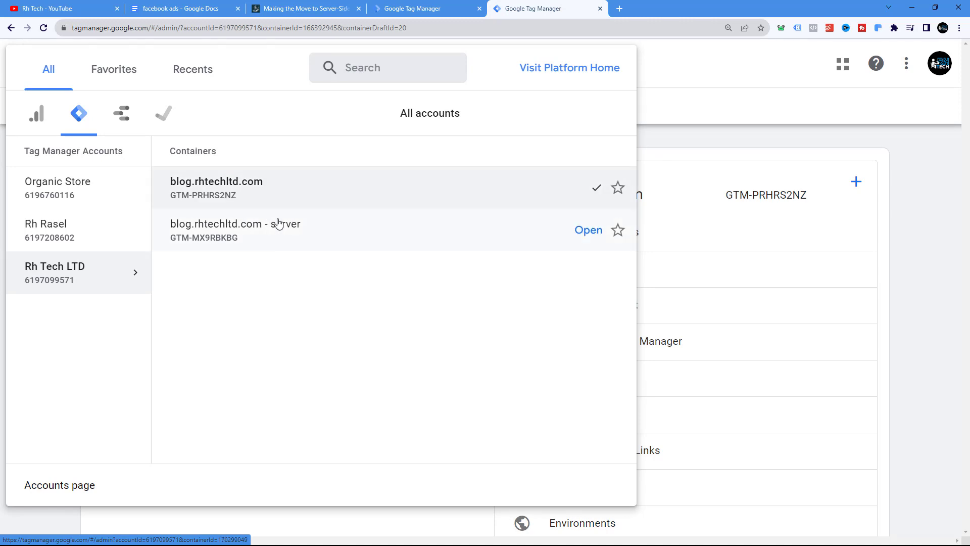
click(271, 231)
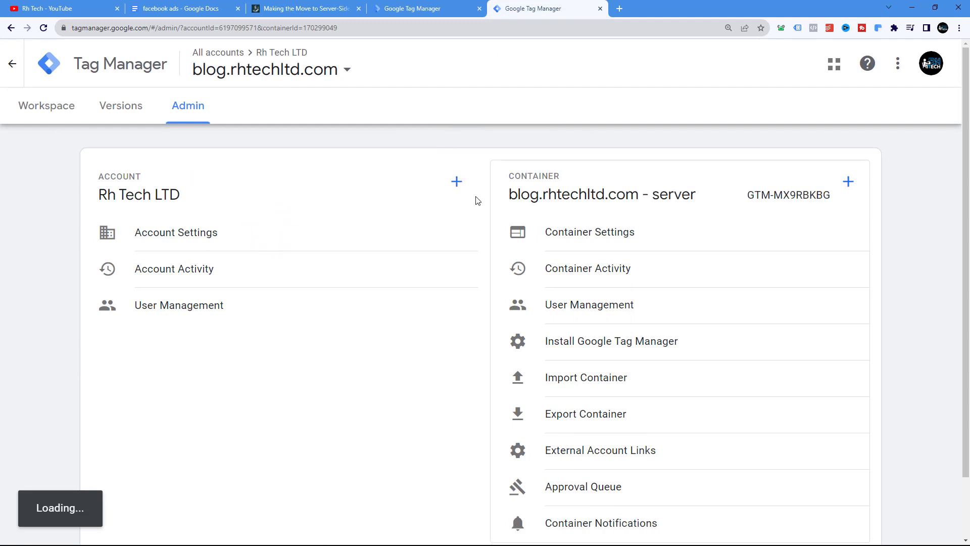
click(45, 105)
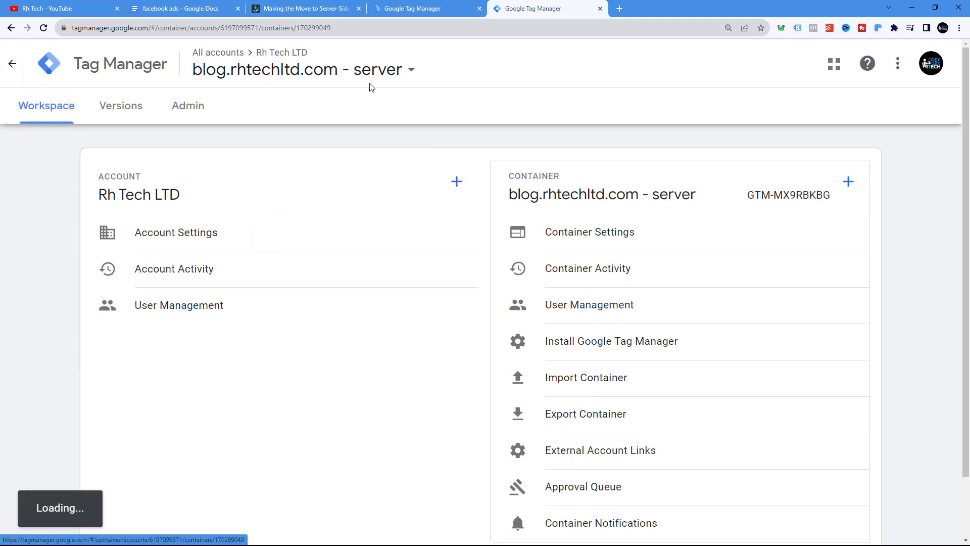
Open the Clients list of the server container
click(414, 8)
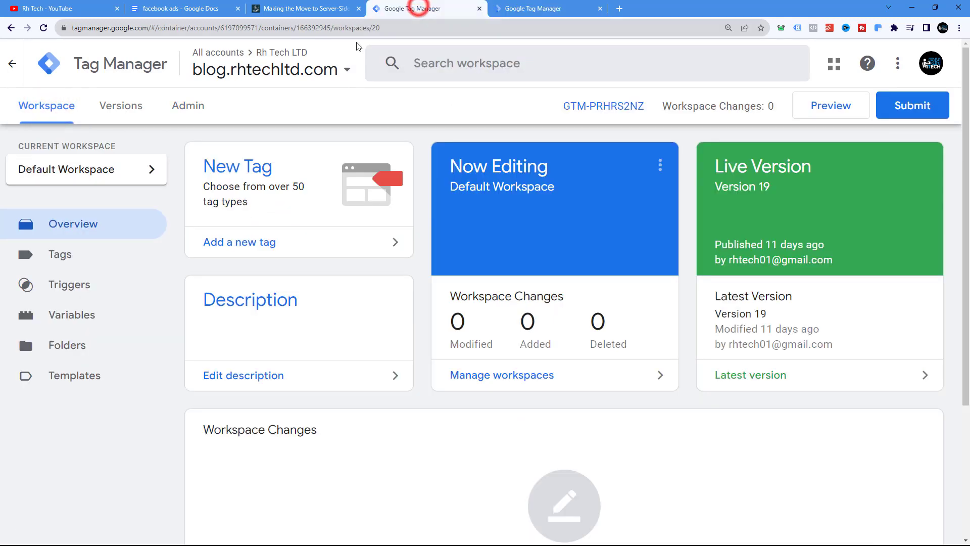
click(493, 6)
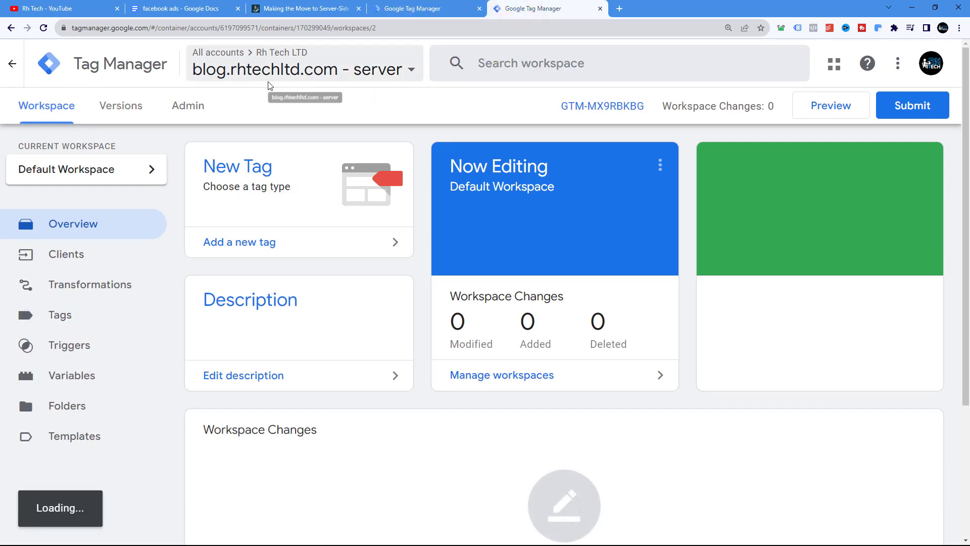
mouse_move(407, 5)
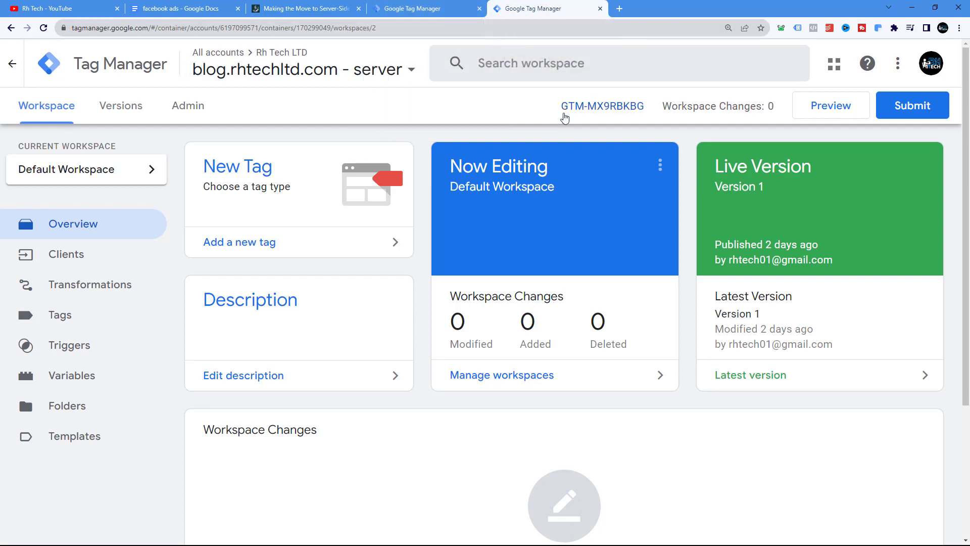
click(167, 9)
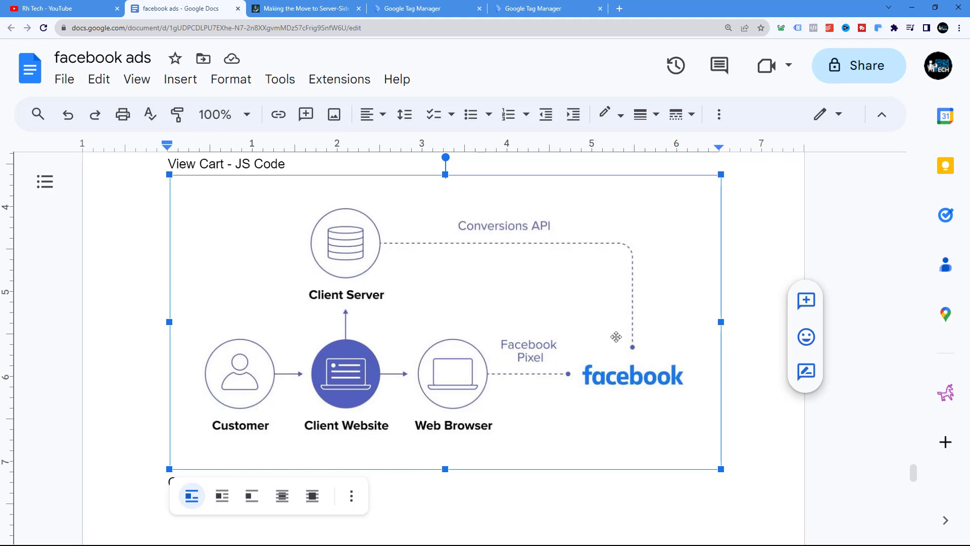
click(509, 15)
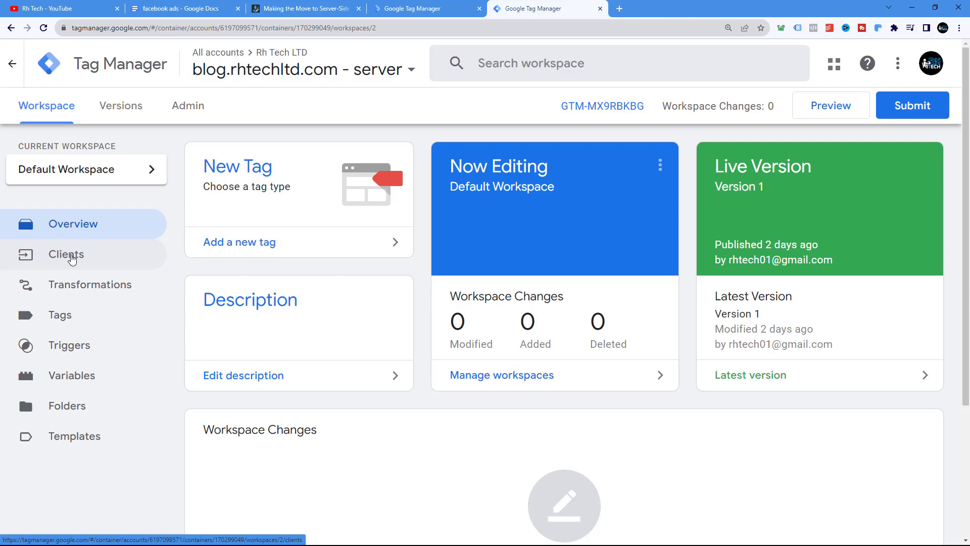
click(71, 258)
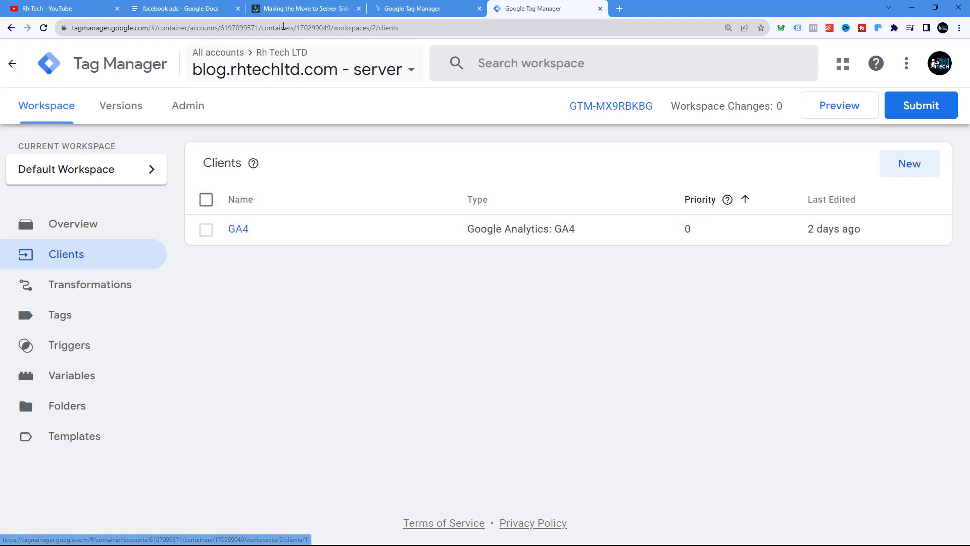
Compare the Conversions API diagram, the Adswerve data-flow figure and the web and server containers across tabs
click(186, 9)
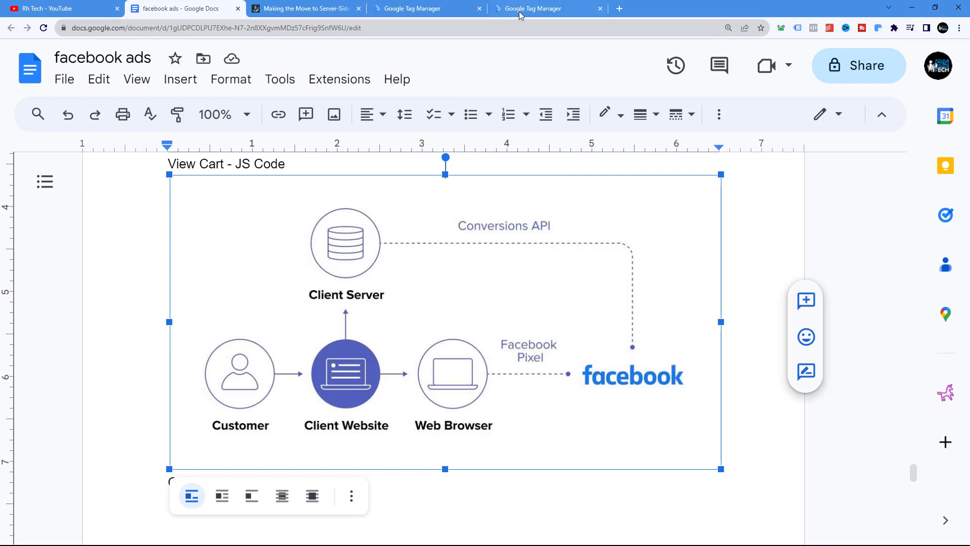
click(558, 9)
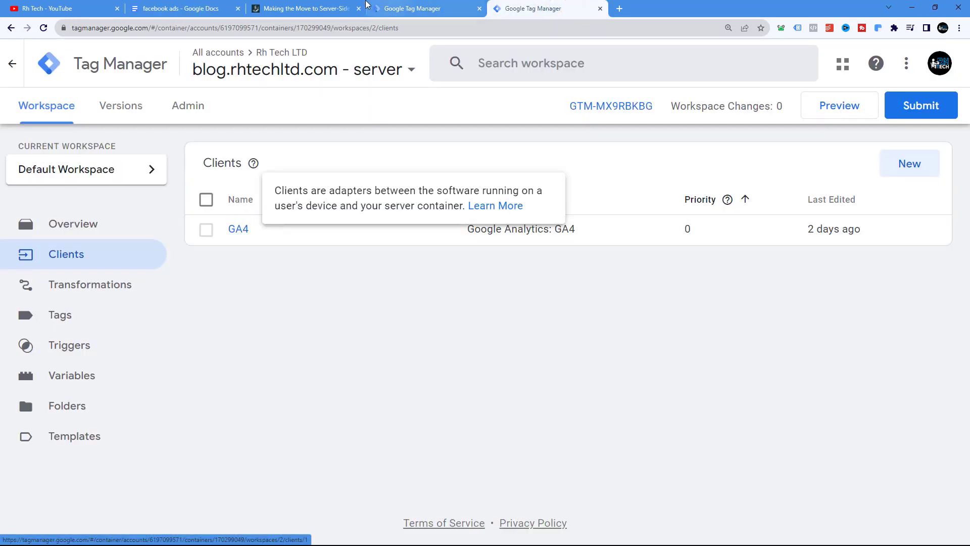
click(378, 7)
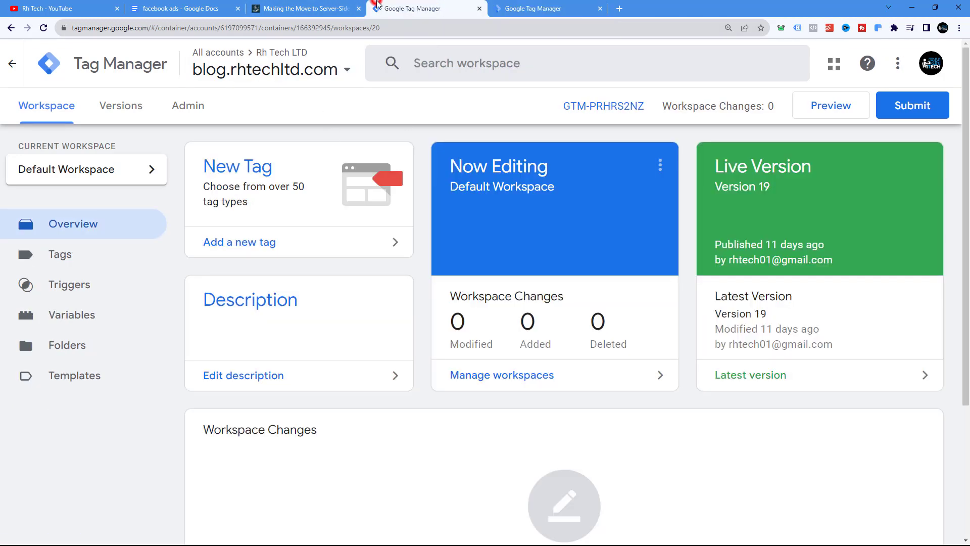
click(320, 10)
click(185, 10)
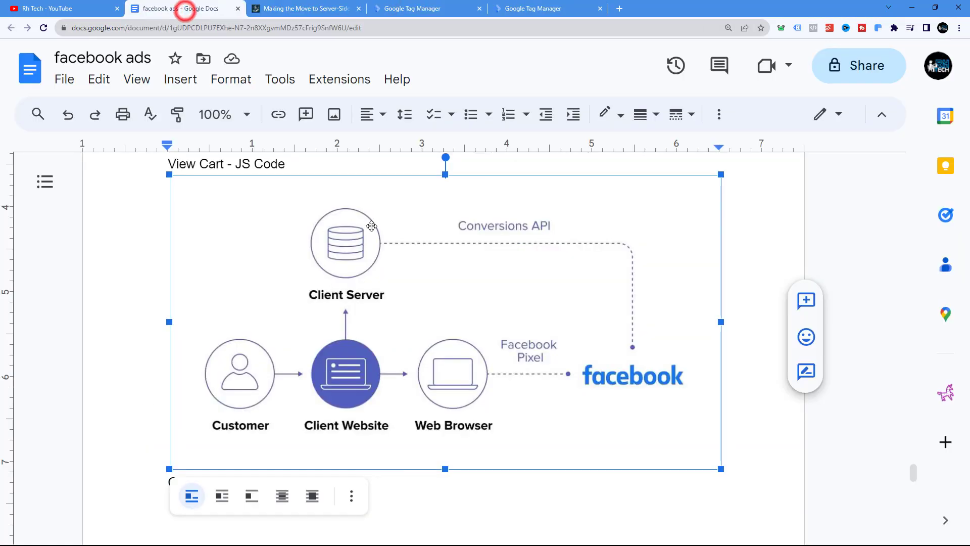
click(309, 9)
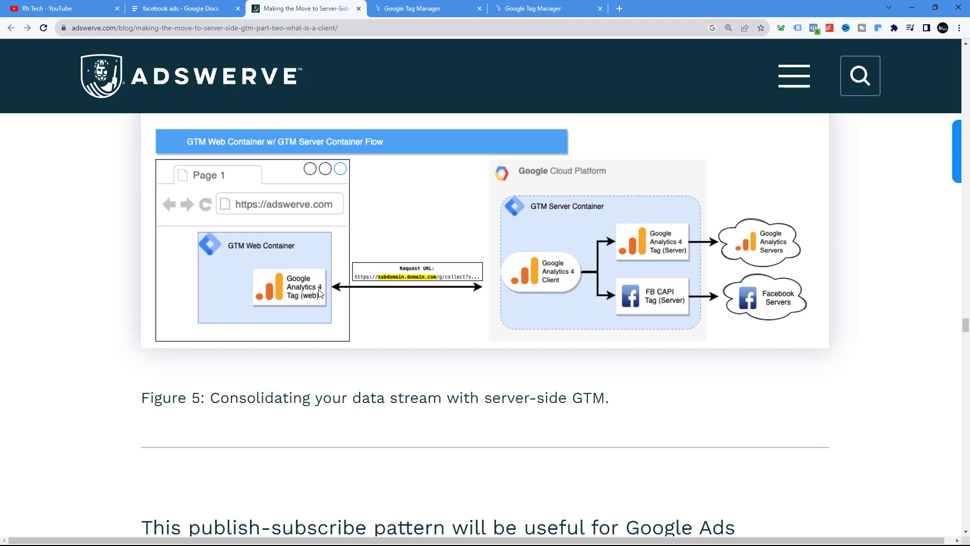
click(516, 8)
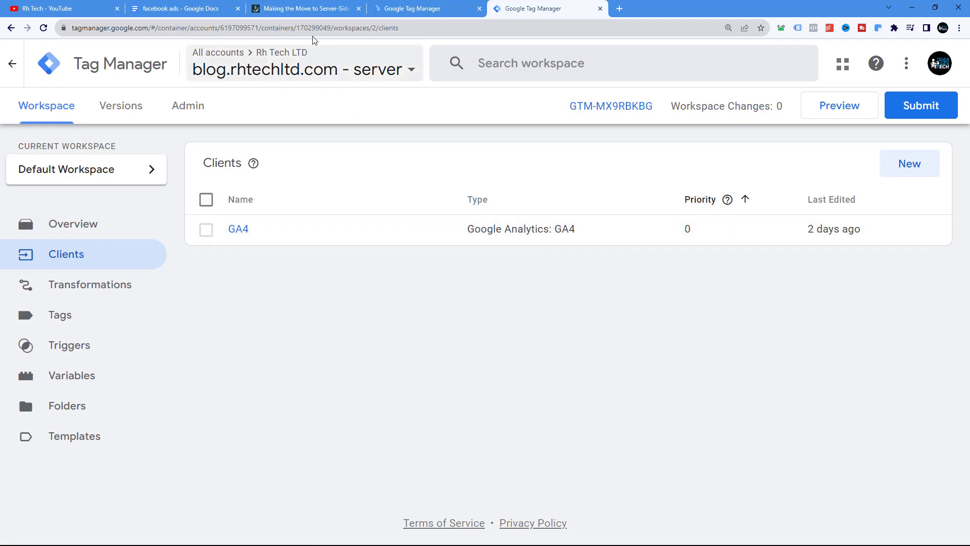
click(277, 8)
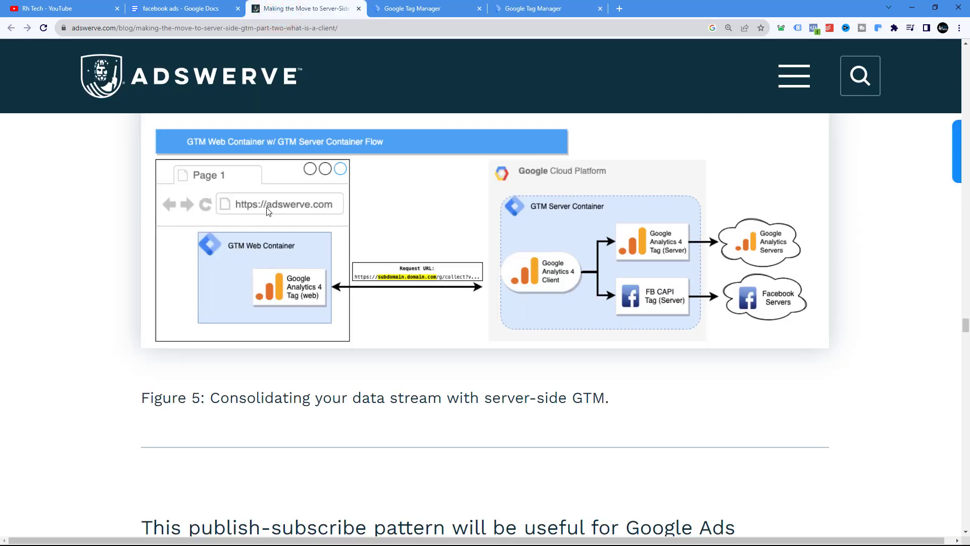
click(401, 9)
click(295, 12)
In the blog.rhtechltd.com web container, start a new Google Tag under Google Analytics and select its Tag ID field
click(426, 9)
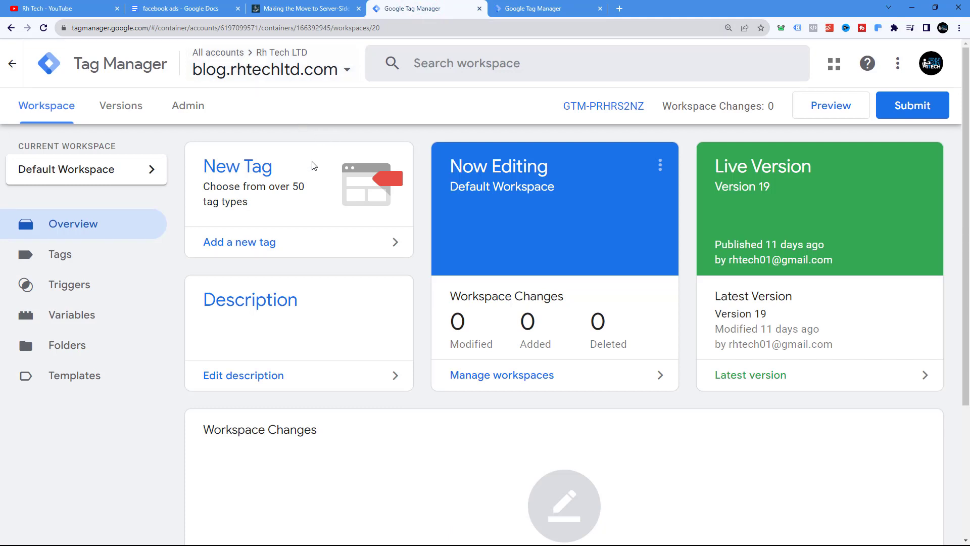
click(76, 261)
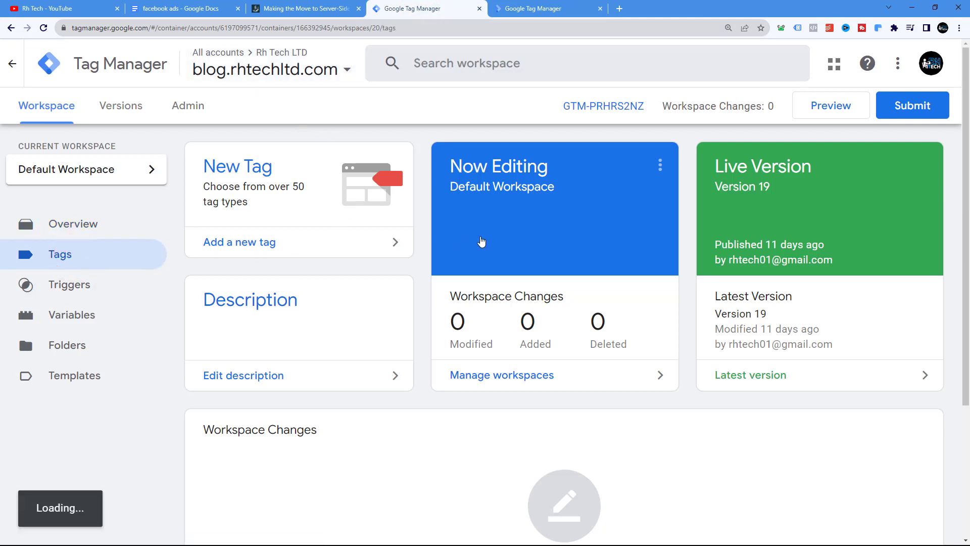
click(283, 9)
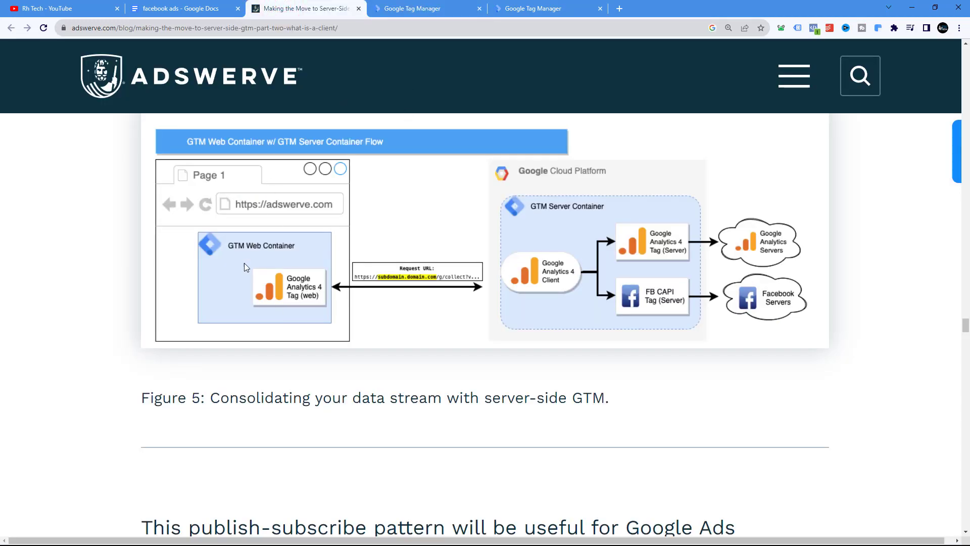
click(412, 9)
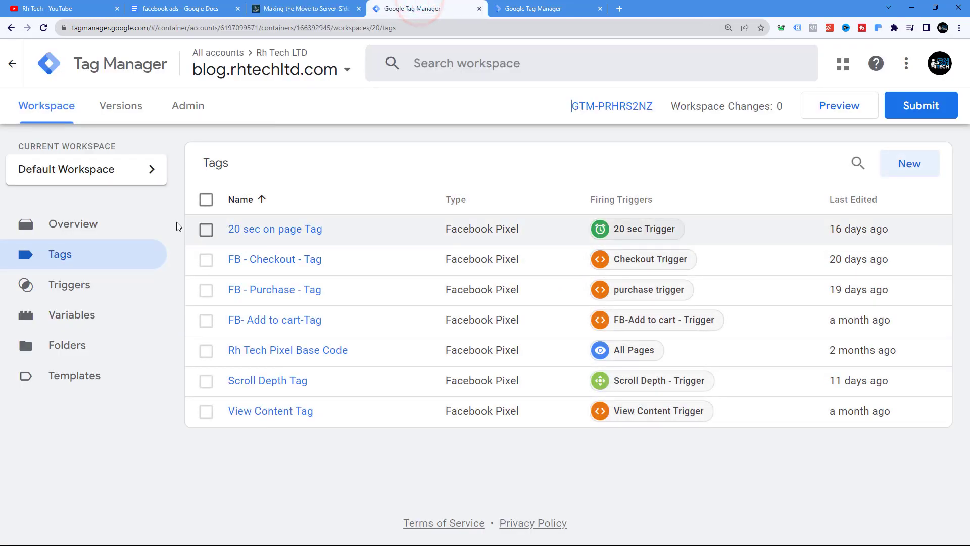
click(891, 163)
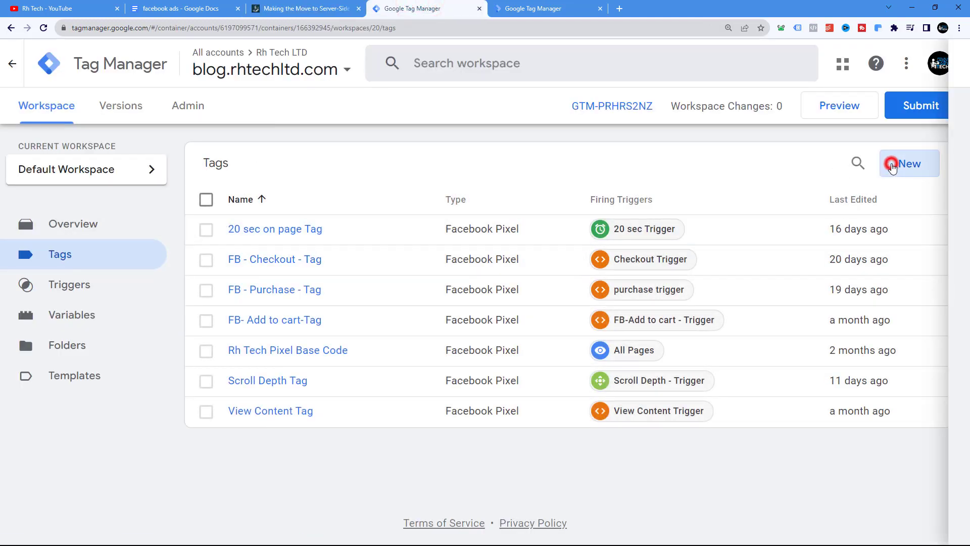
click(415, 146)
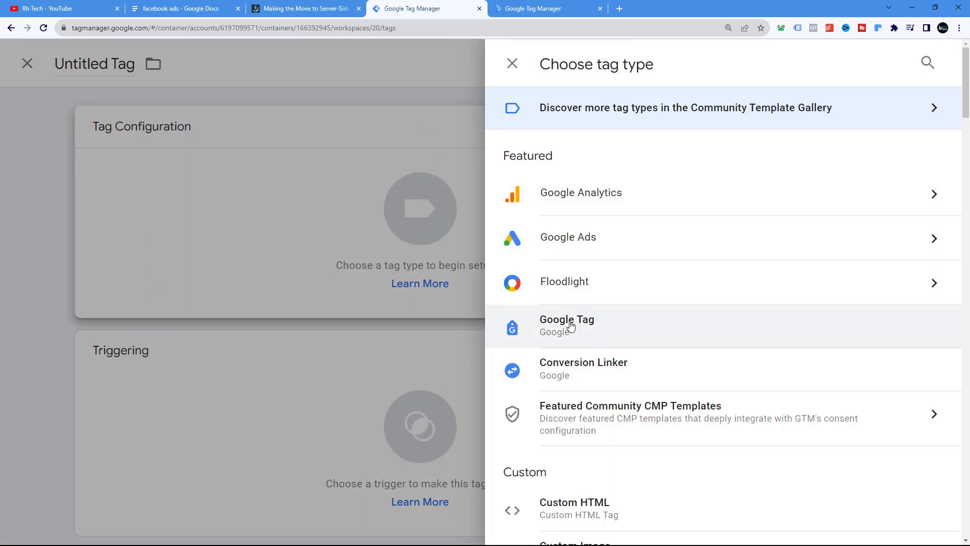
click(577, 198)
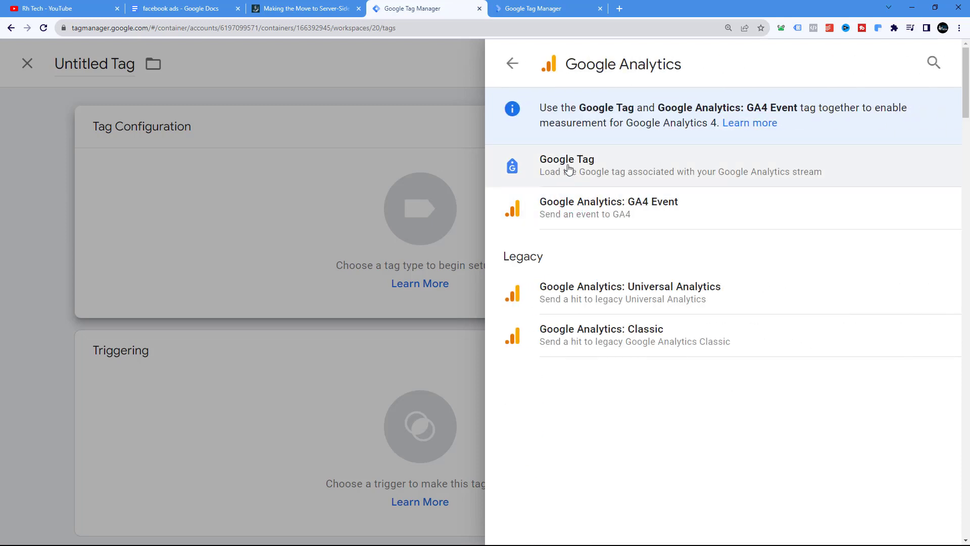
click(555, 164)
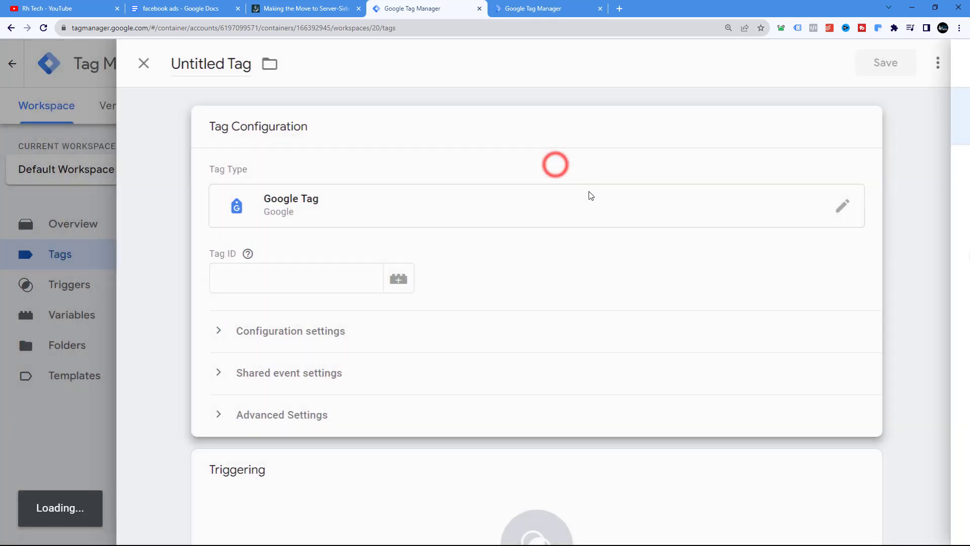
click(261, 275)
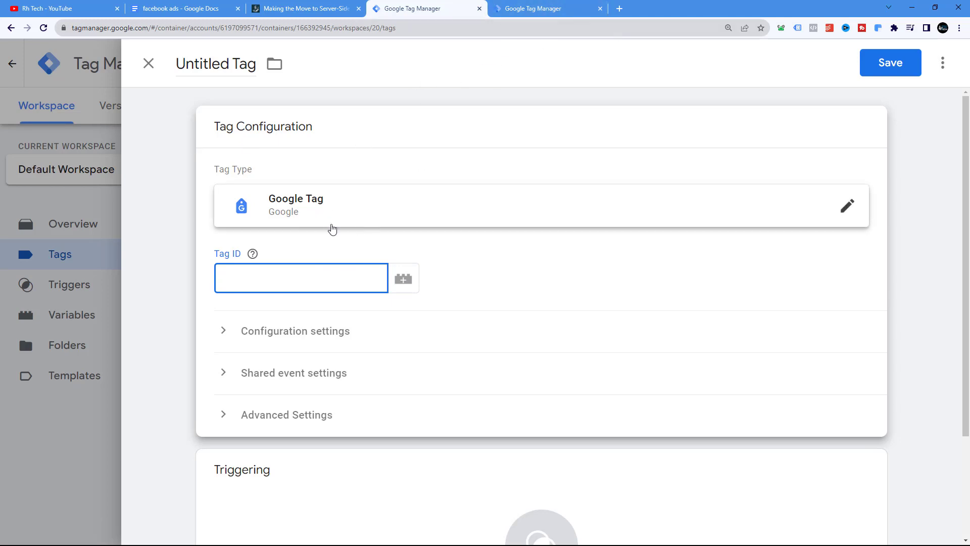
Search Google in a new tab for the GA4 measurement ID format
click(620, 8)
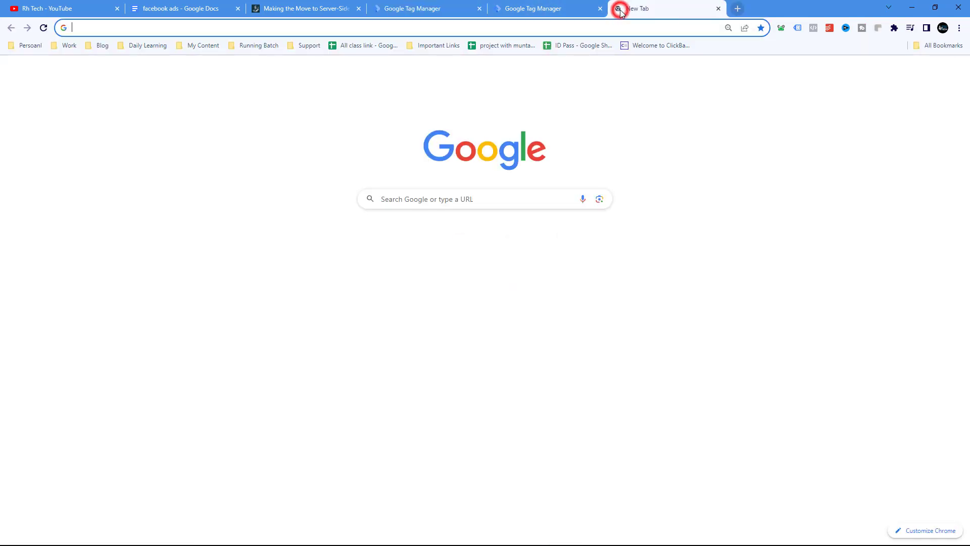
text(g)
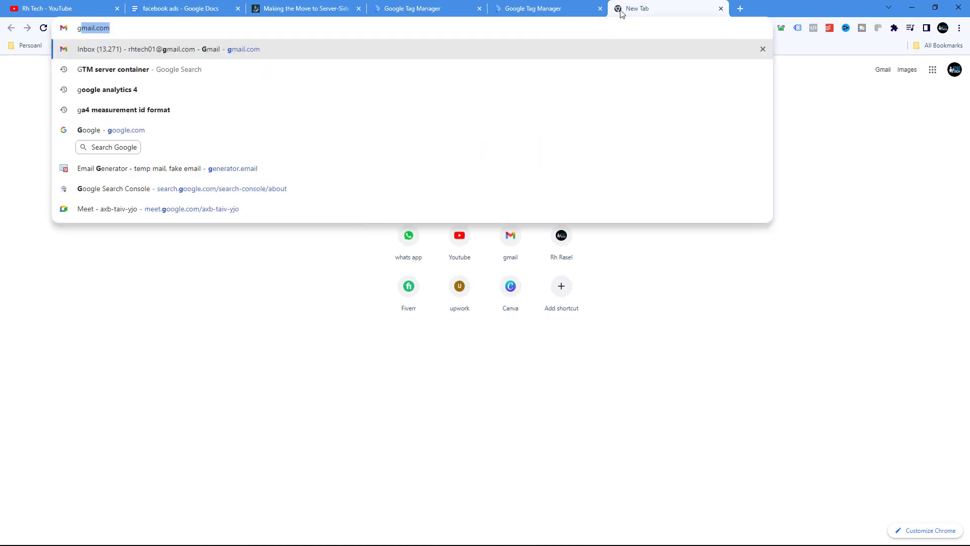
text(a4)
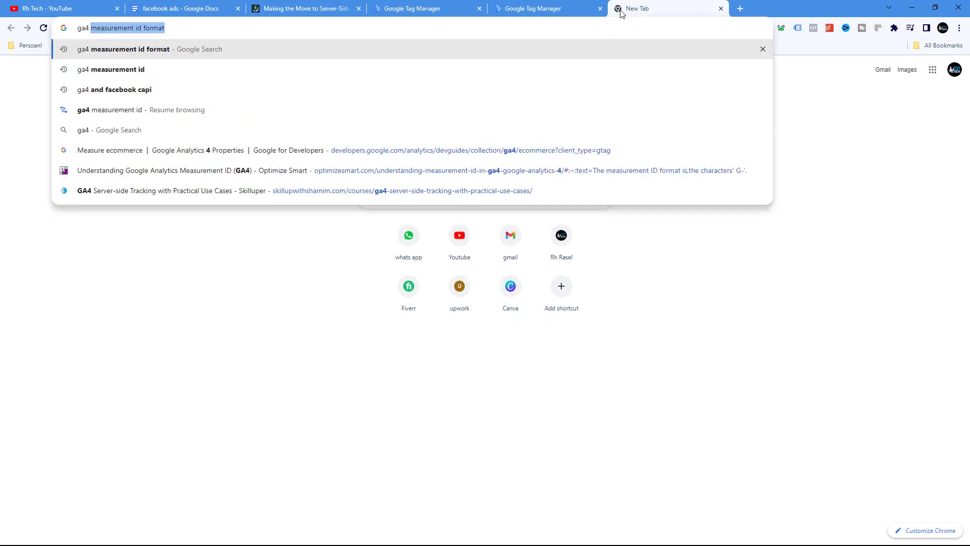
key(Return)
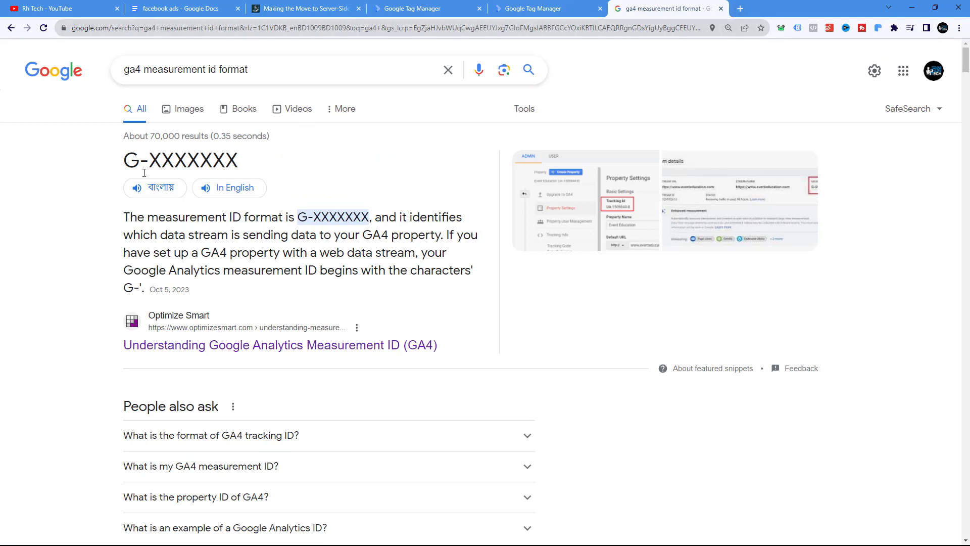
drag(123, 157, 148, 160)
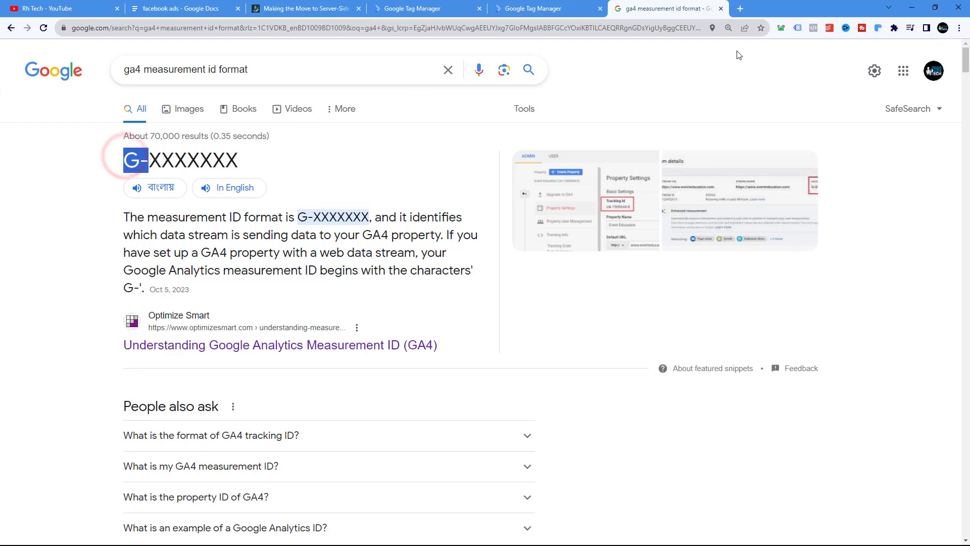
Close the search tab, open Google Analytics in a new tab and copy the property's Measurement ID
click(740, 9)
text(ana)
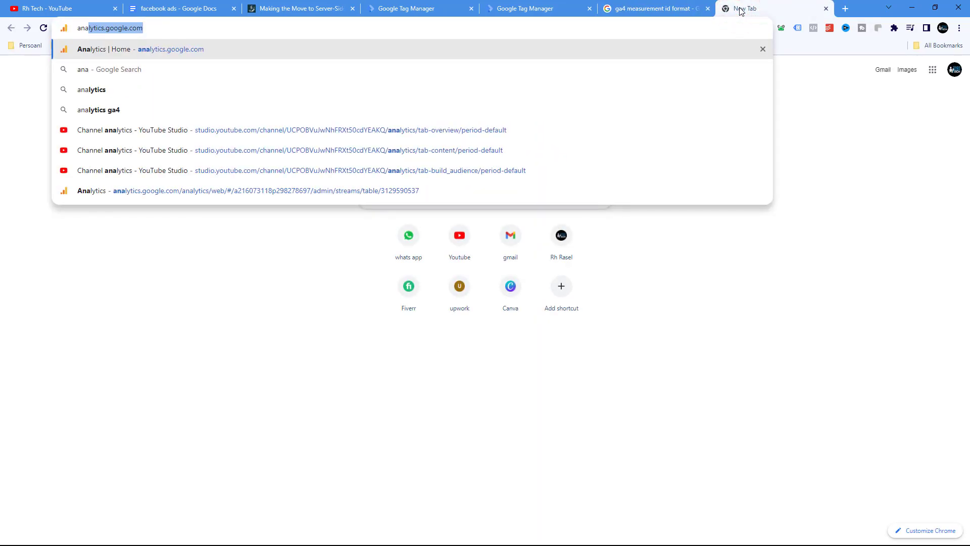
key(Return)
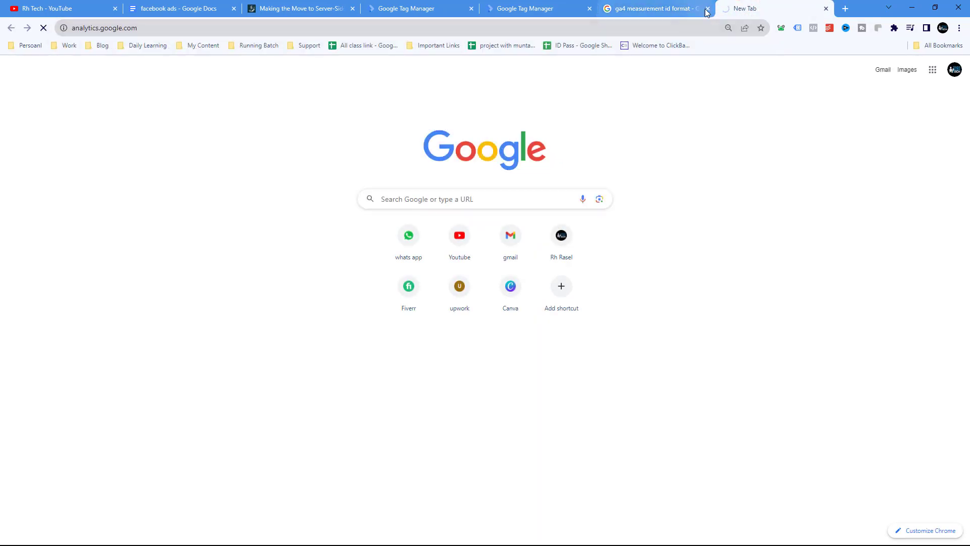
click(707, 9)
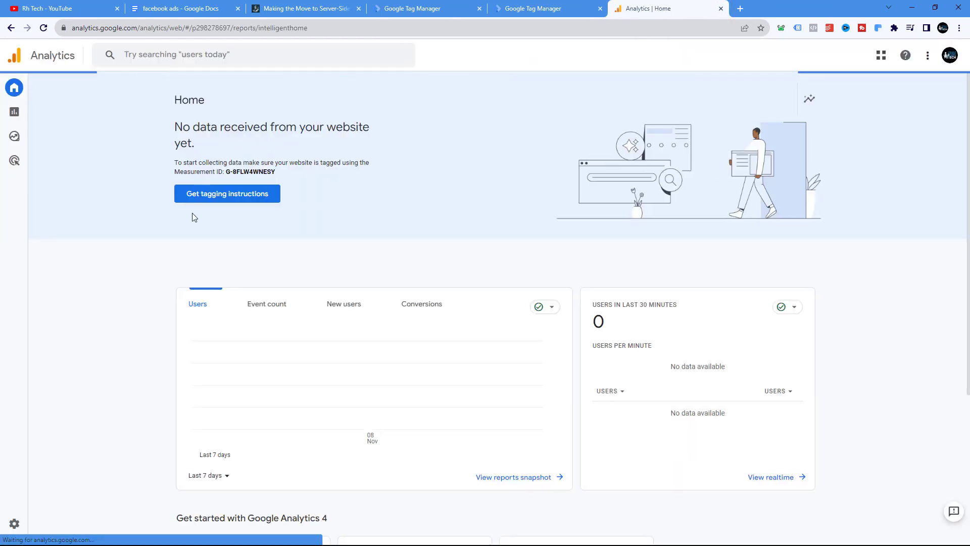
drag(227, 171, 273, 170)
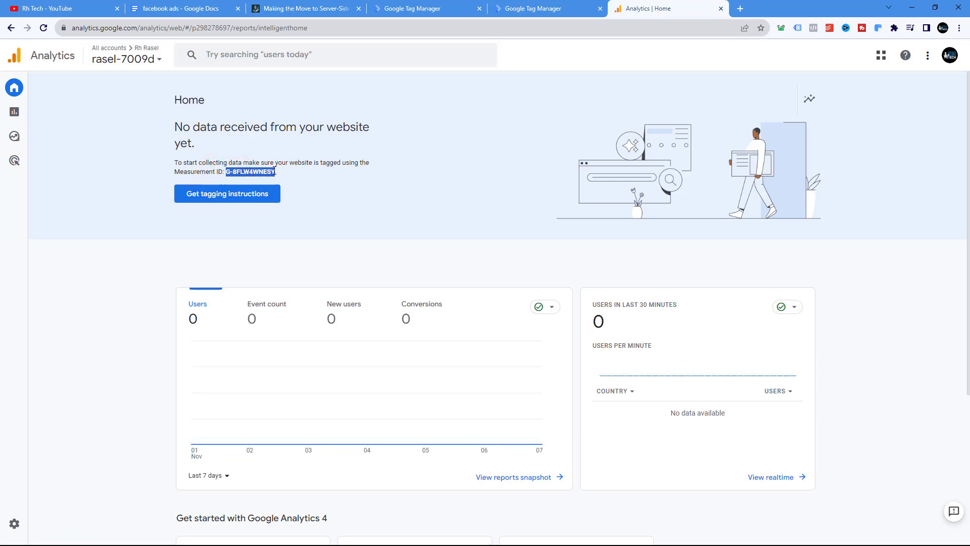
right_click(274, 171)
click(286, 178)
Paste the copied Measurement ID into the Google Tag's Tag ID field in the web container
click(505, 7)
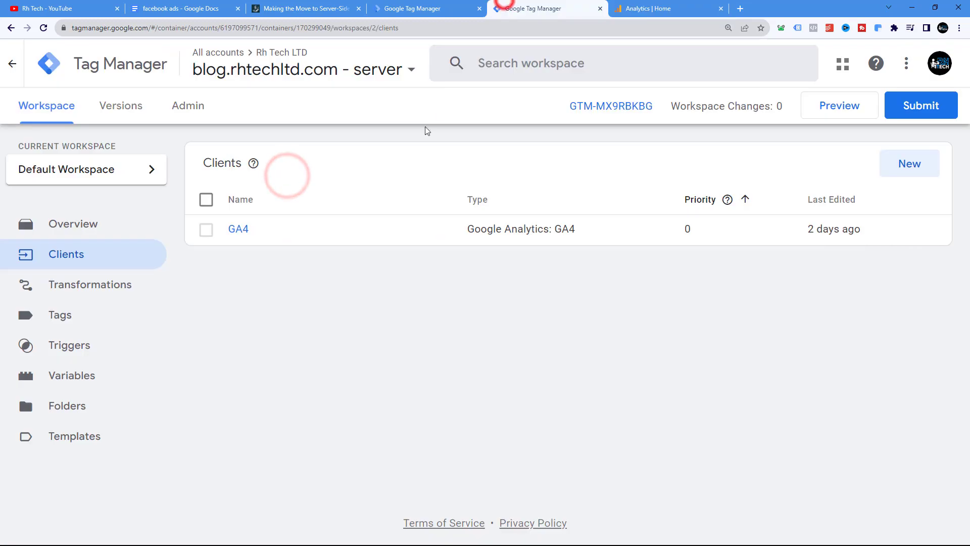
click(374, 8)
right_click(256, 274)
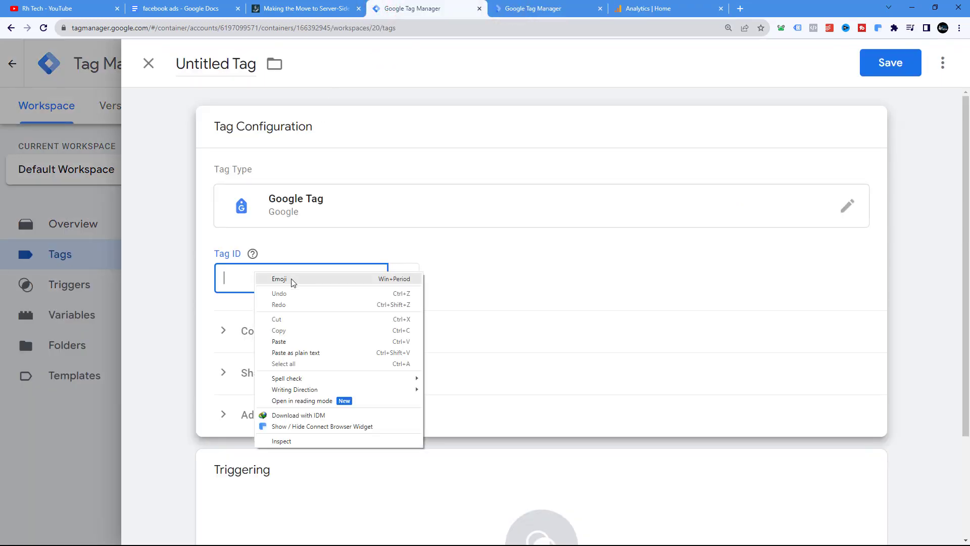
click(279, 341)
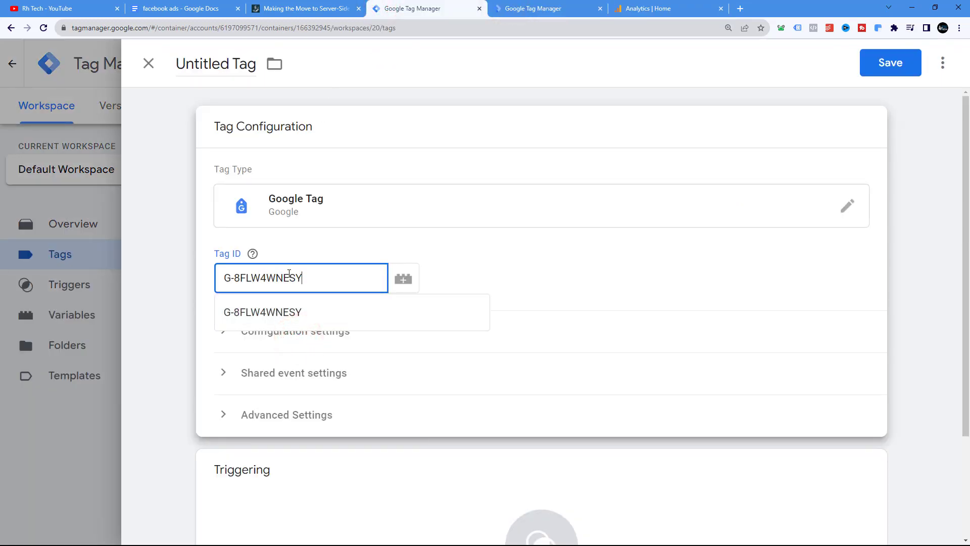
Replace the digits after G- in the Tag ID with a placeholder number
double_click(236, 280)
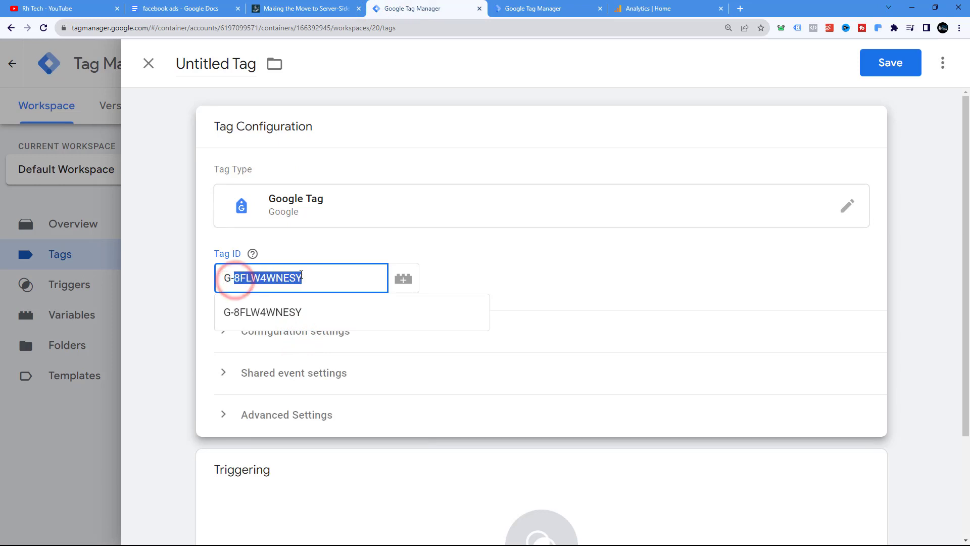
click(305, 277)
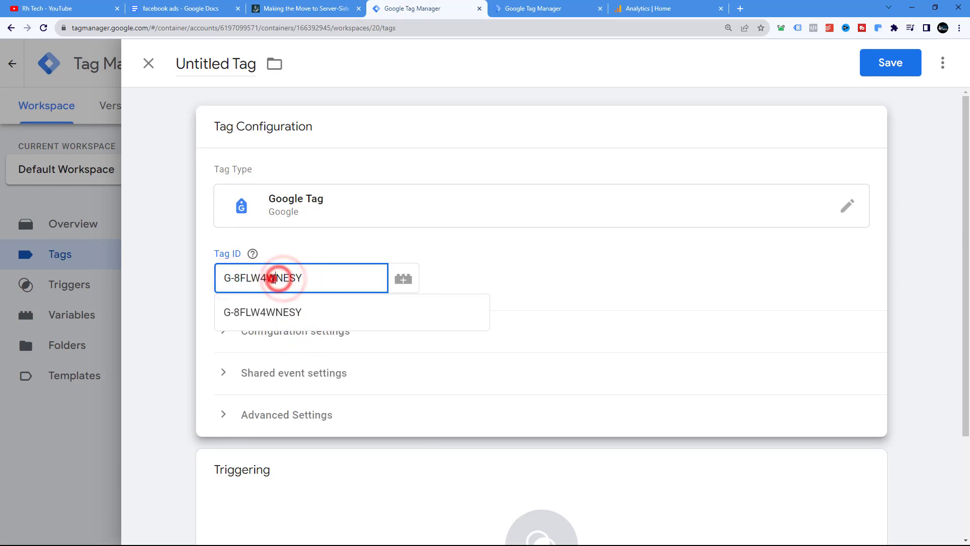
double_click(237, 279)
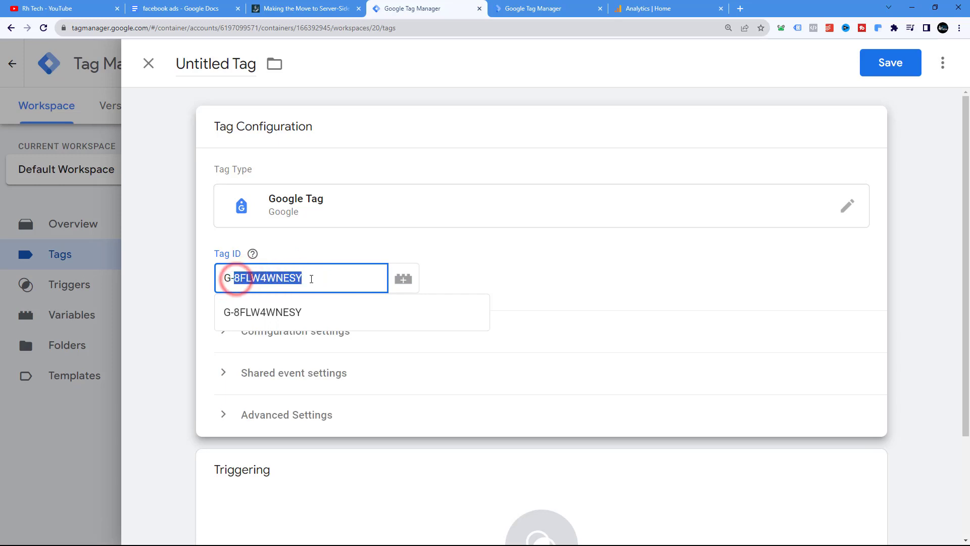
text(1212345678)
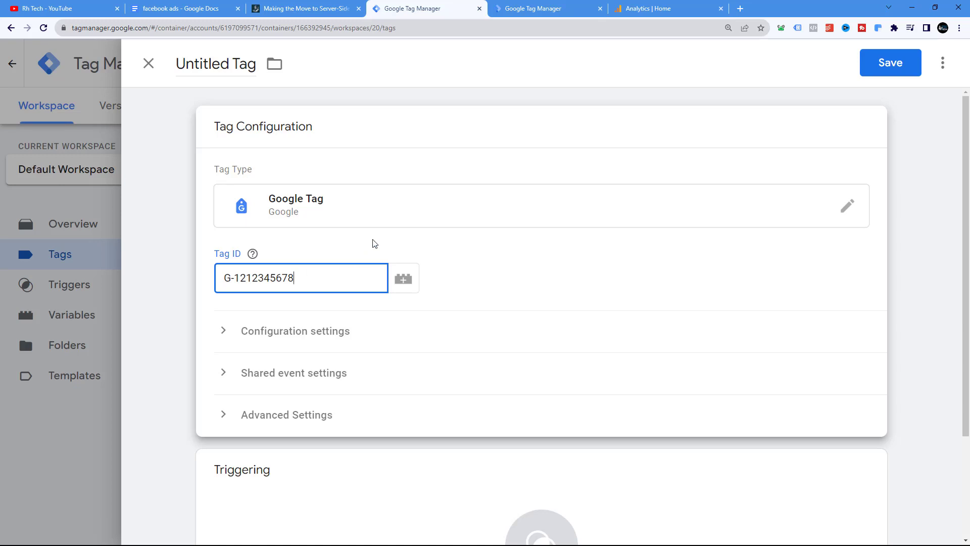
click(236, 279)
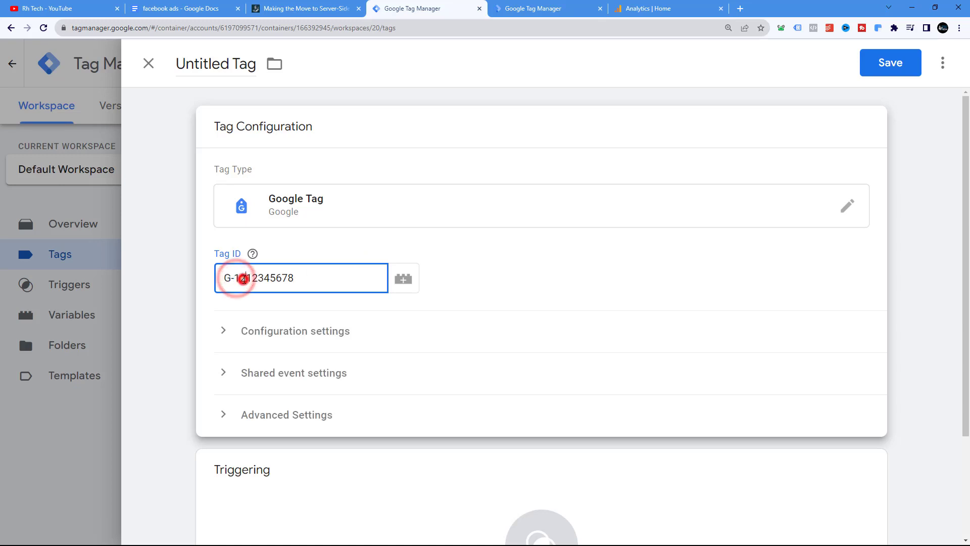
click(259, 278)
click(264, 278)
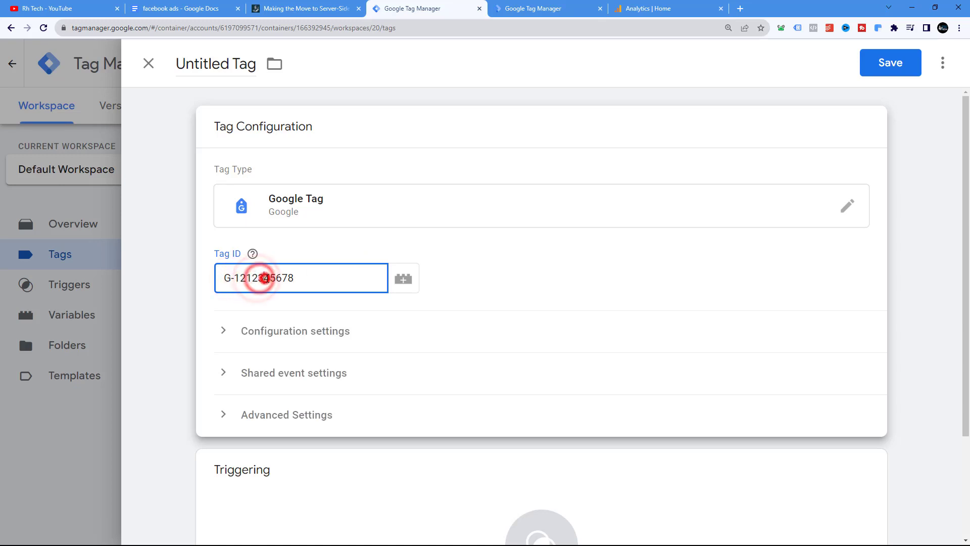
click(270, 278)
click(277, 278)
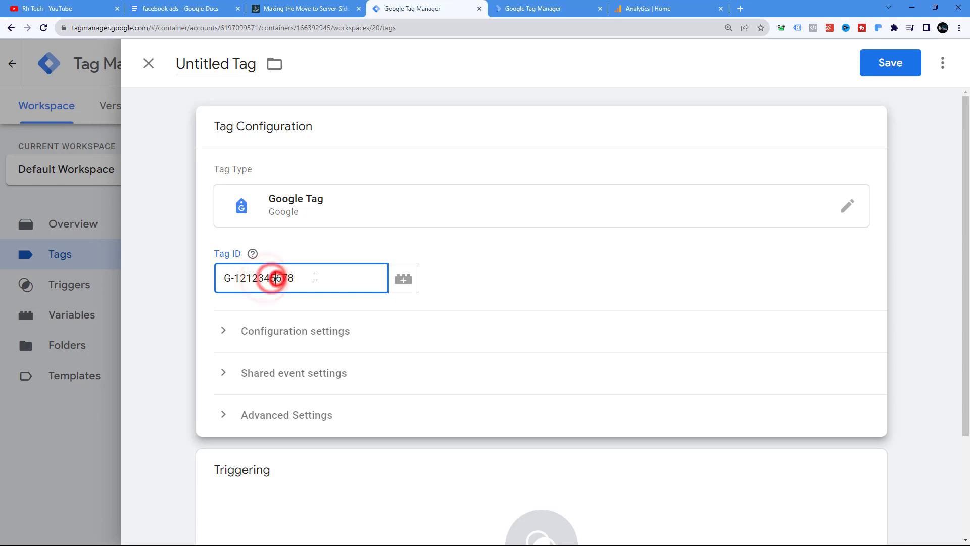
Zoom in on the Tag ID field and highlight its number
double_click(234, 278)
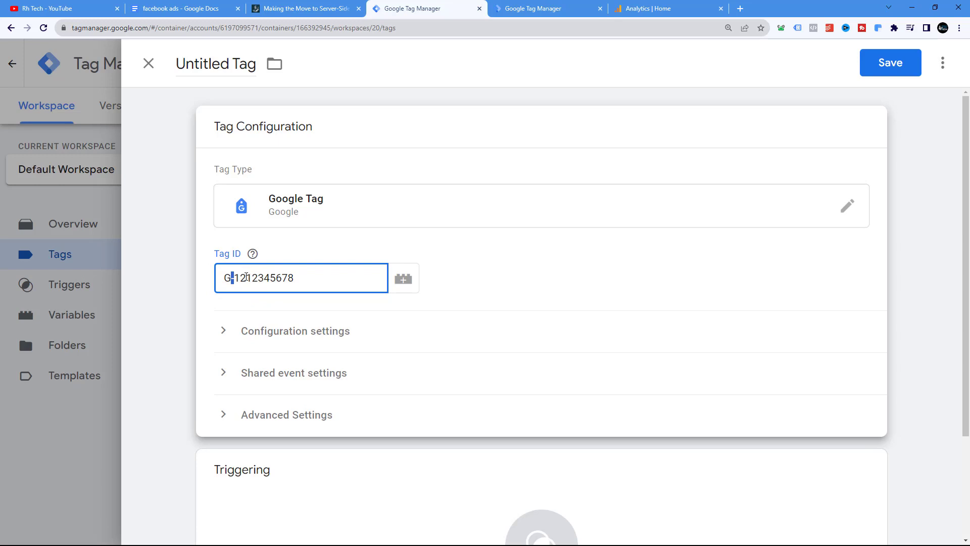
key(ctrl+plus)
key(ctrl+plus)
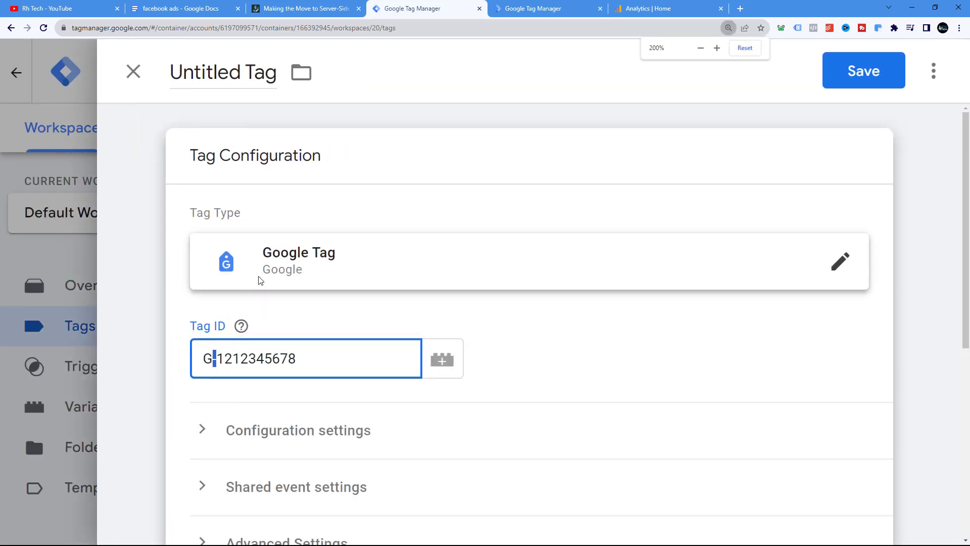
scroll(234, 276, down, 1)
click(233, 264)
drag(221, 259, 280, 259)
click(215, 256)
drag(216, 256, 309, 255)
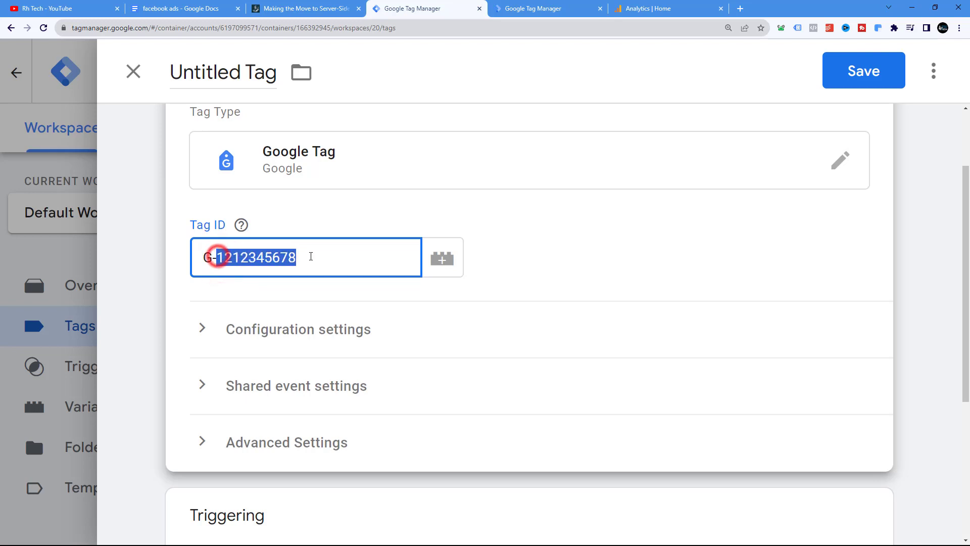
Expand Configuration settings, add a server_container_url configuration parameter and select its Value field
scroll(423, 294, down, 2)
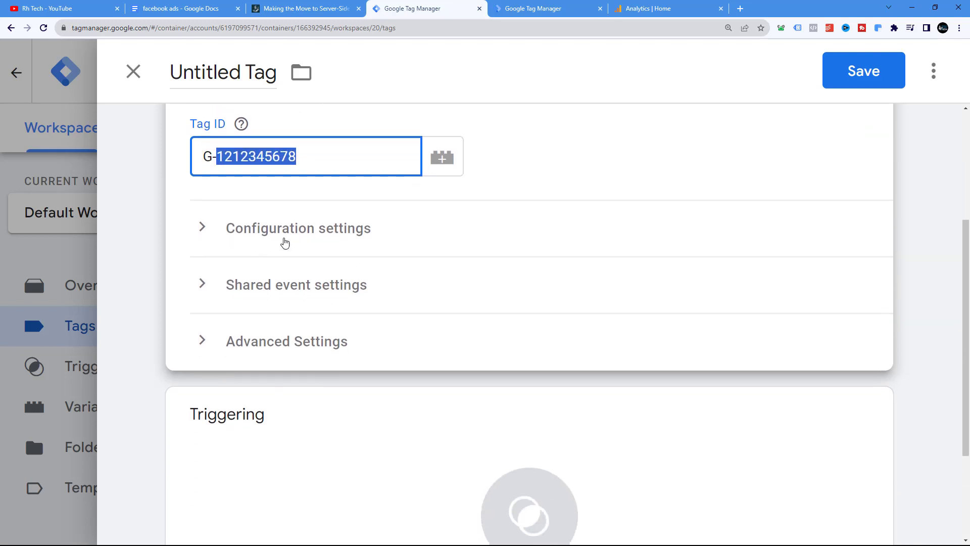
click(287, 232)
scroll(346, 251, down, 2)
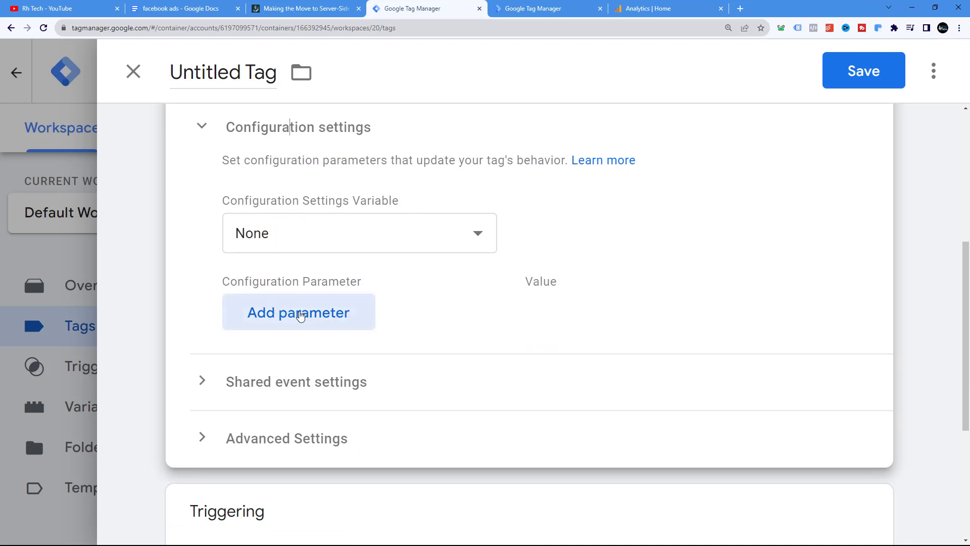
click(299, 314)
scroll(336, 307, down, 1)
scroll(336, 307, down, 1)
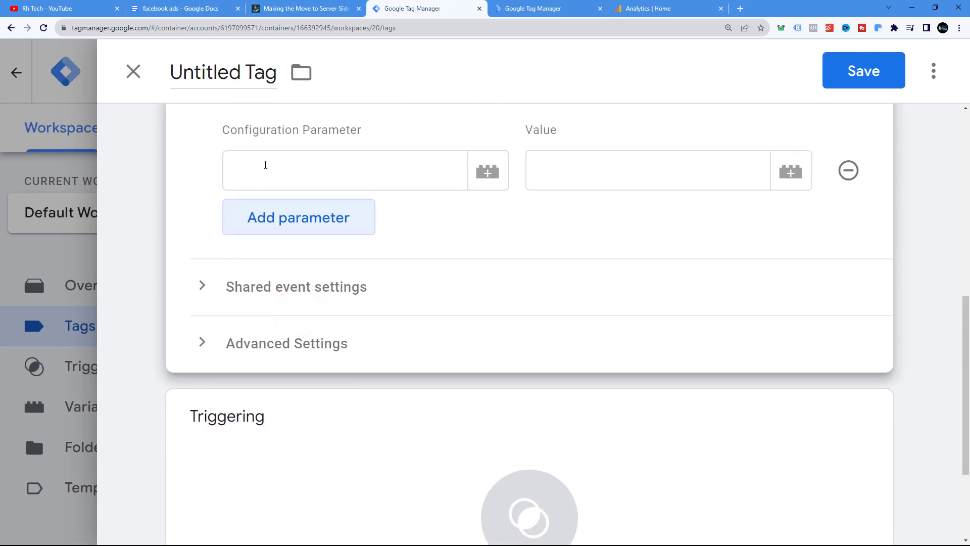
click(277, 170)
scroll(278, 170, up, 1)
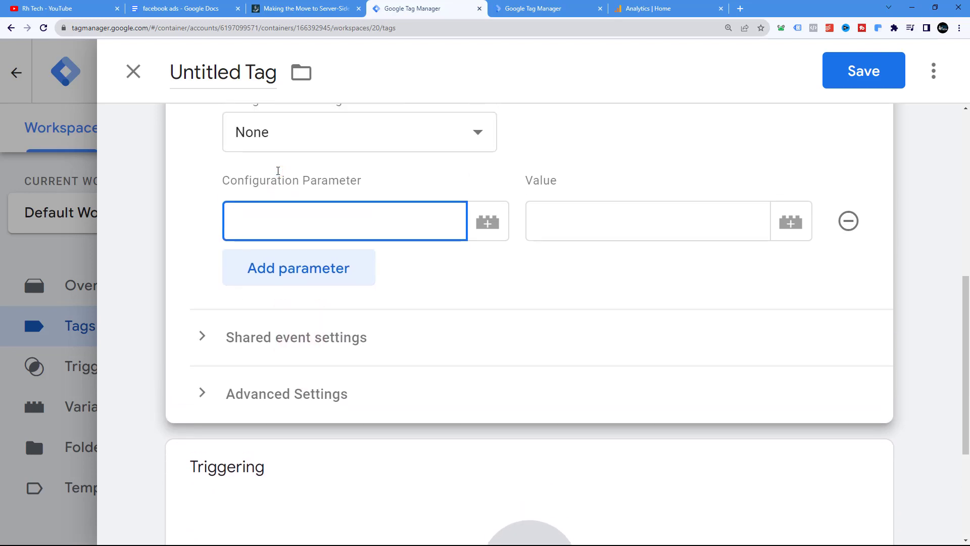
text(se)
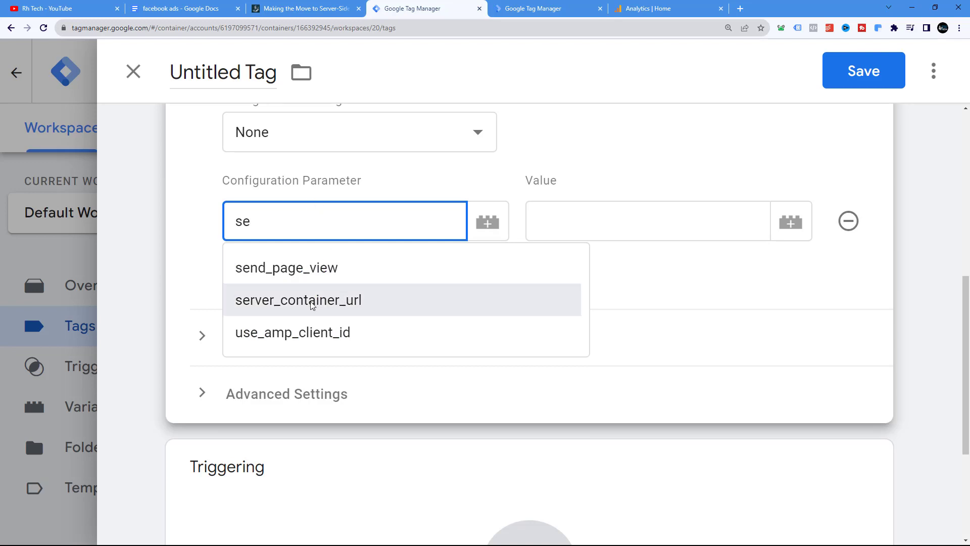
click(319, 300)
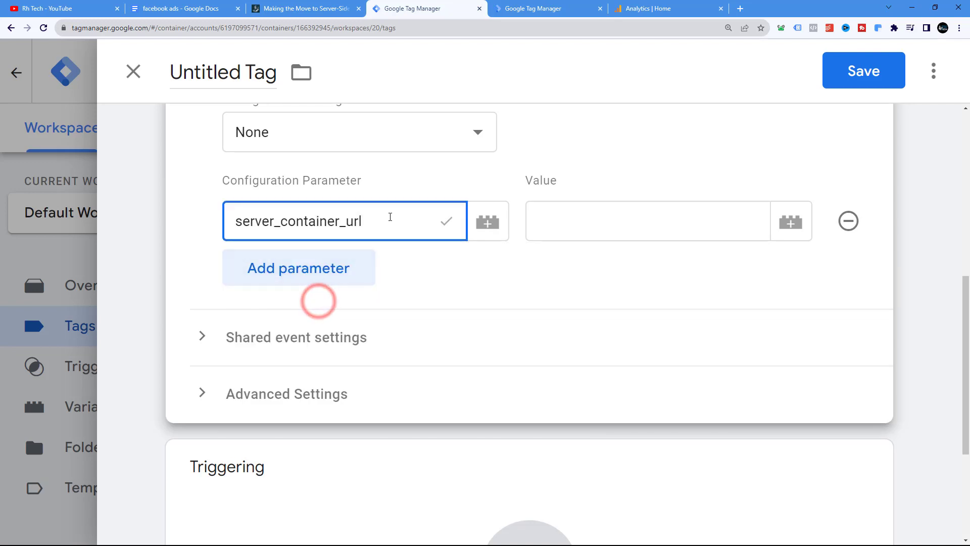
click(545, 217)
scroll(504, 242, up, 2)
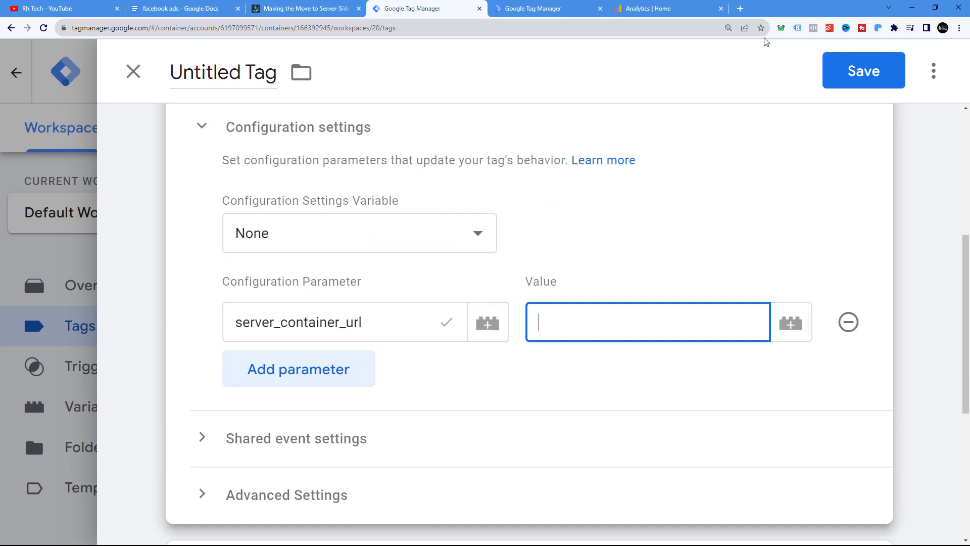
Open Stape in a new tab and open the blog.rhtechltd.com sGTM container's settings
click(742, 11)
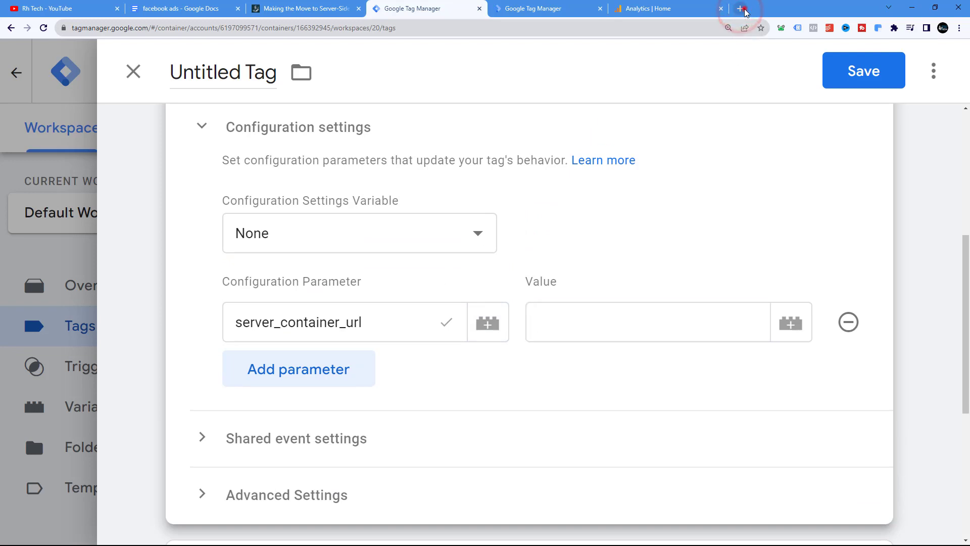
text(sta)
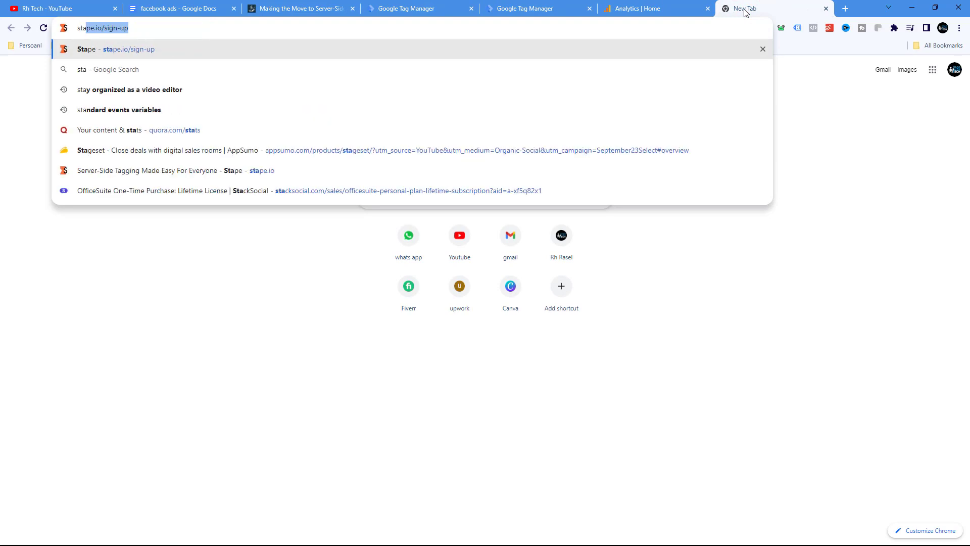
key(Return)
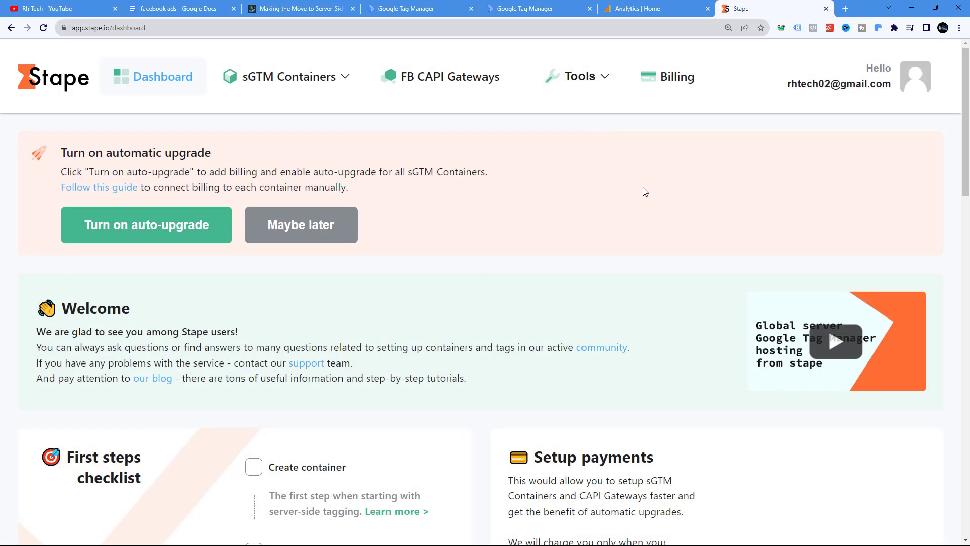
scroll(703, 190, down, 6)
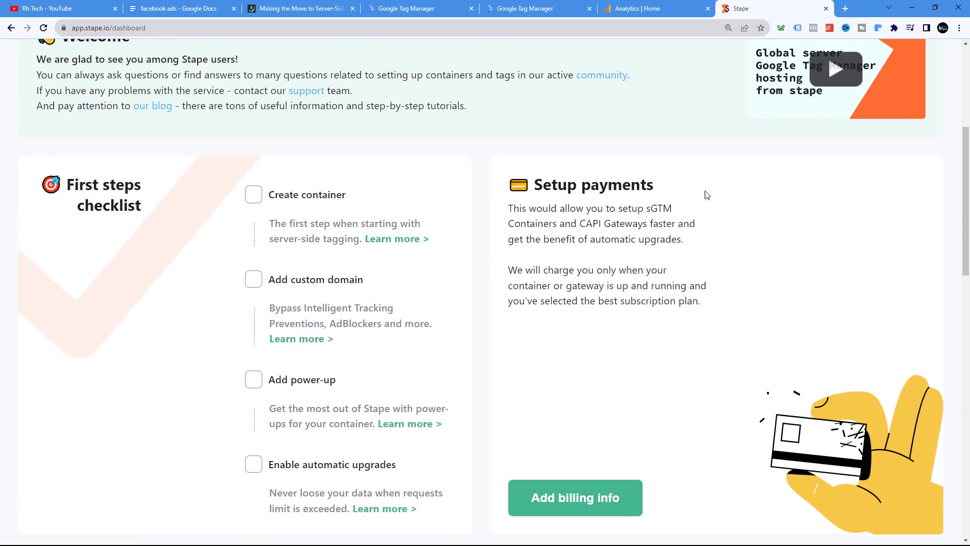
scroll(704, 190, up, 6)
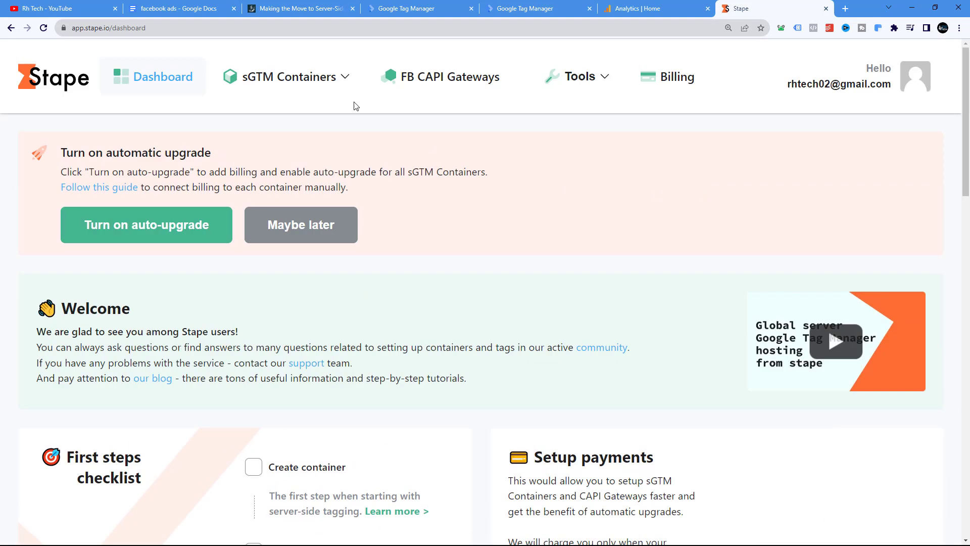
click(278, 85)
scroll(488, 344, down, 3)
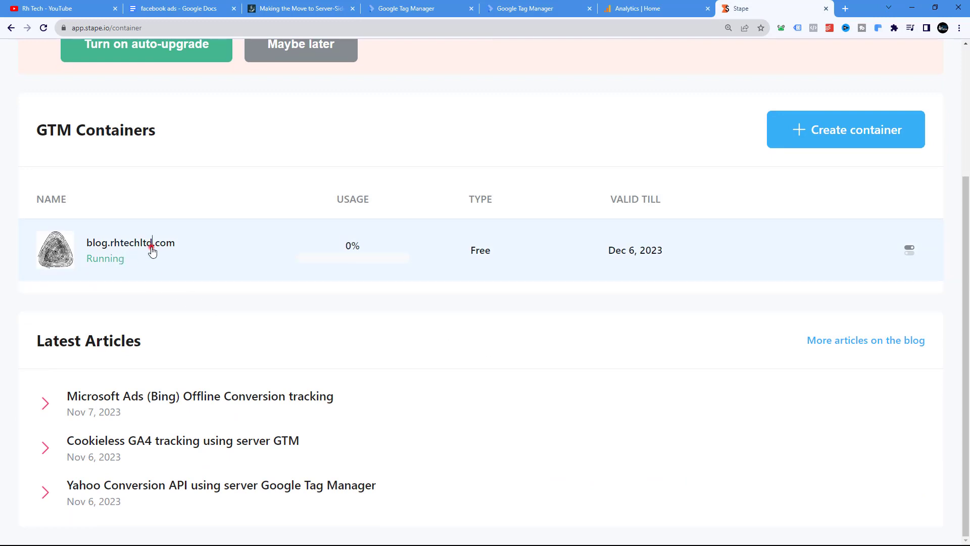
click(152, 247)
scroll(272, 273, down, 3)
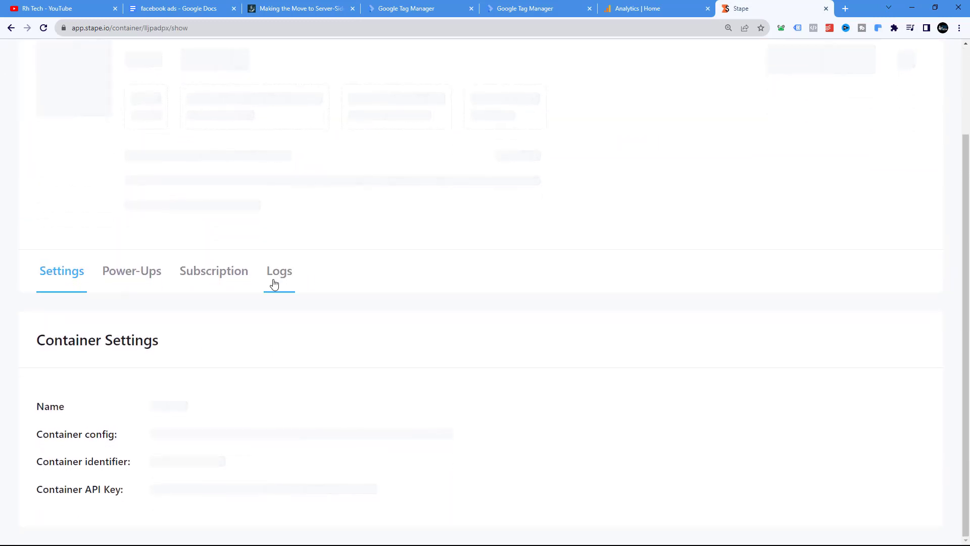
Copy the Stape tagging server URL and paste it as the server_container_url value in the Google Tag
scroll(271, 323, down, 10)
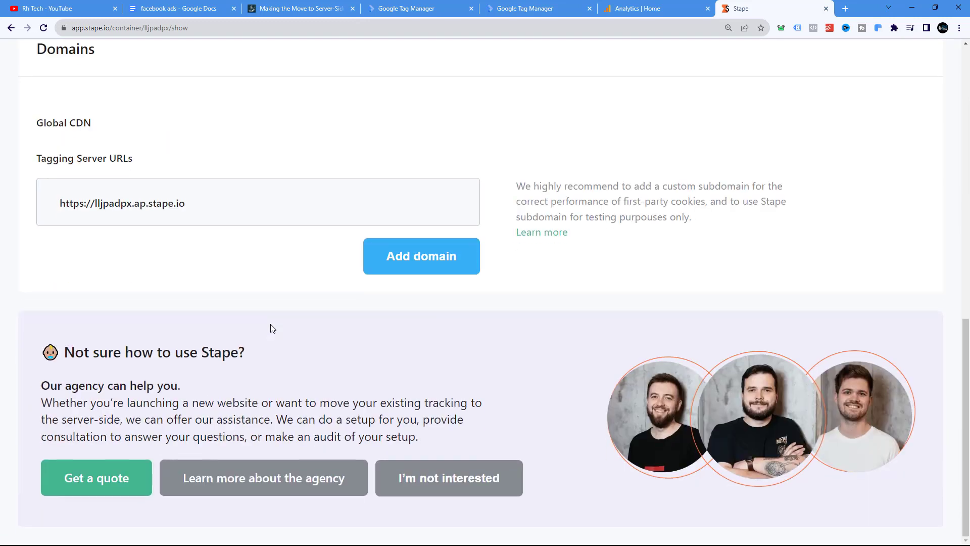
drag(39, 158, 130, 162)
click(201, 204)
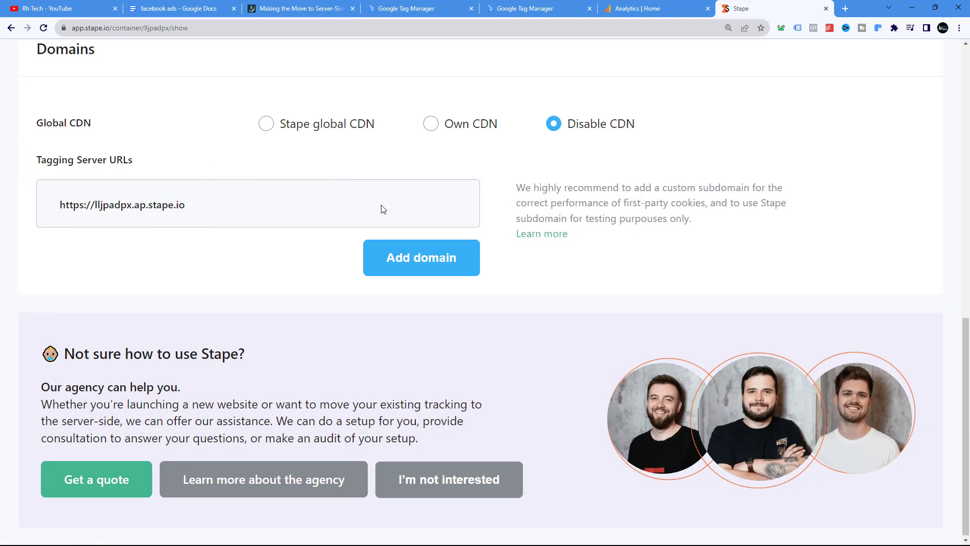
scroll(381, 208, up, 3)
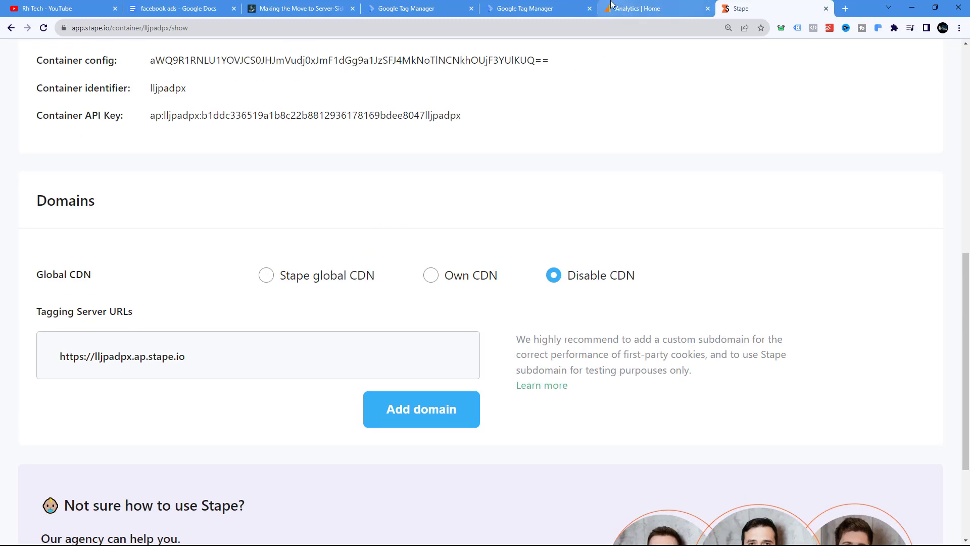
click(530, 8)
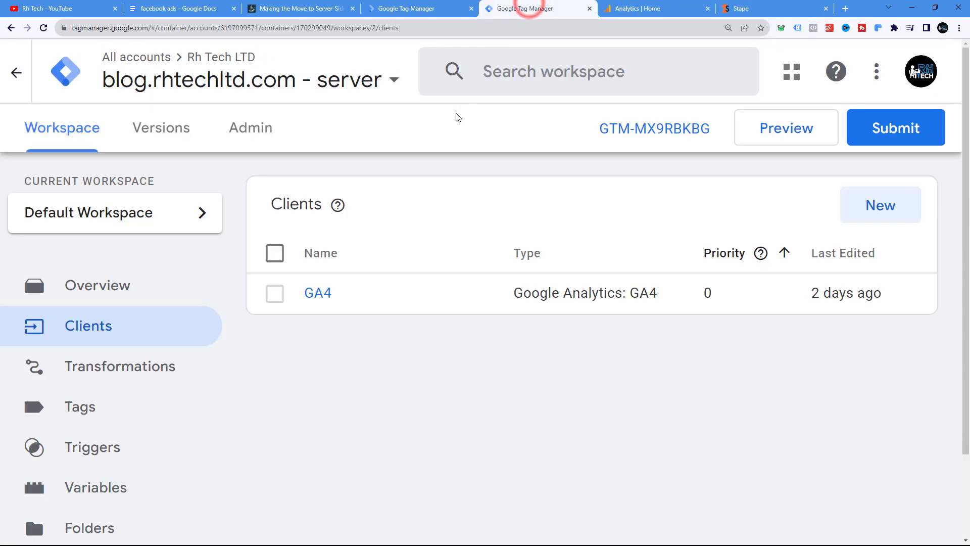
click(405, 8)
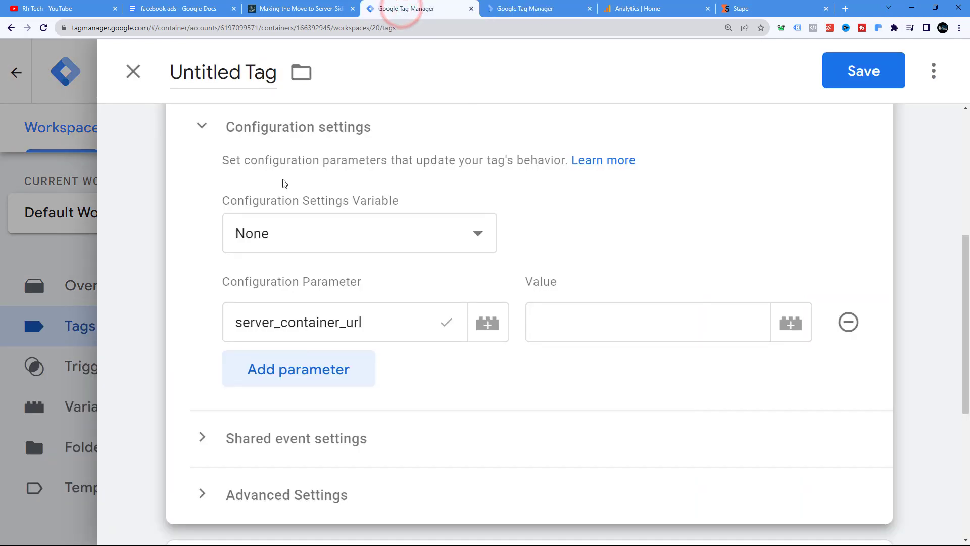
click(286, 9)
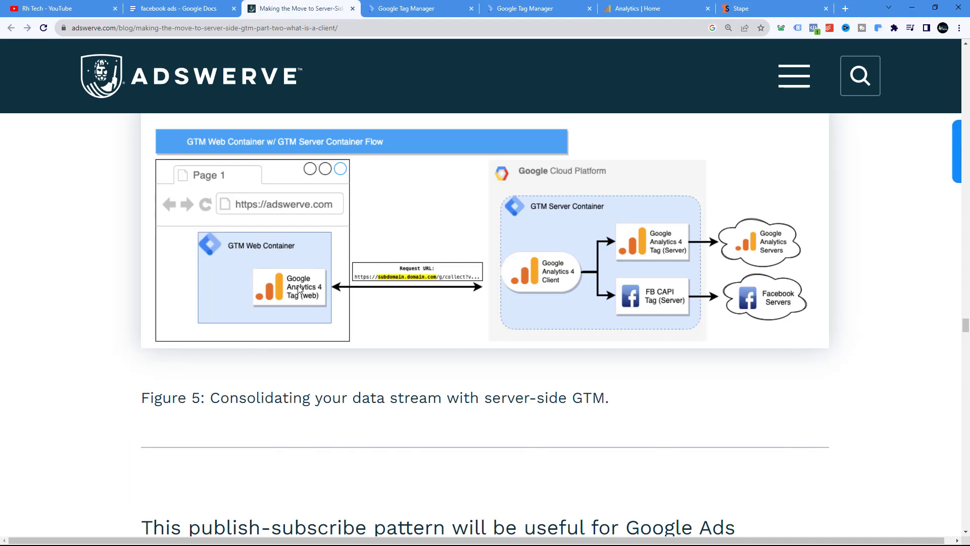
click(410, 9)
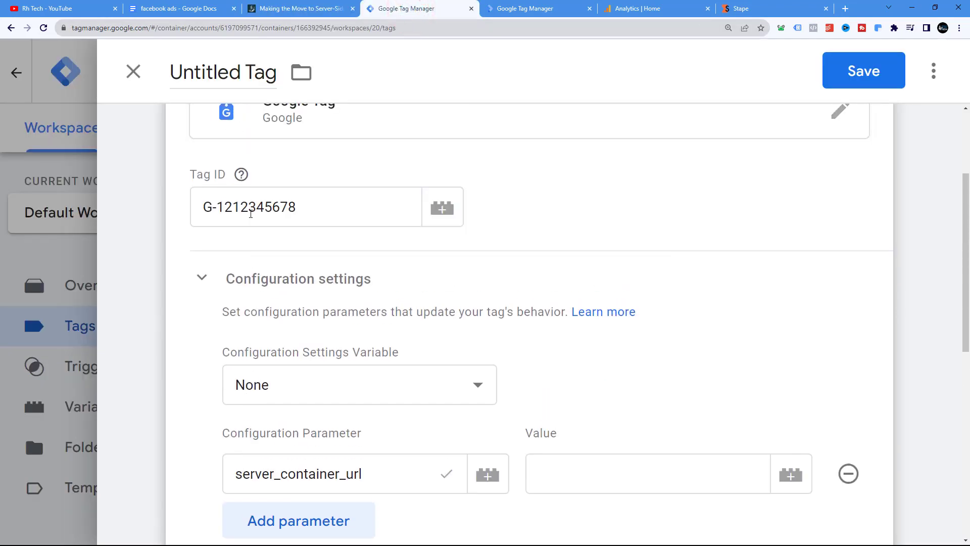
scroll(252, 202, down, 4)
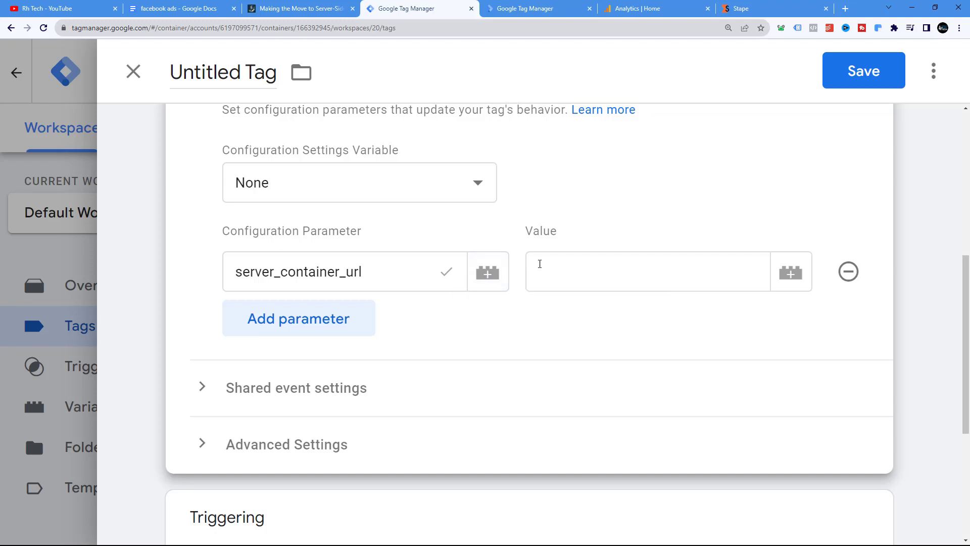
click(544, 263)
right_click(546, 264)
click(587, 331)
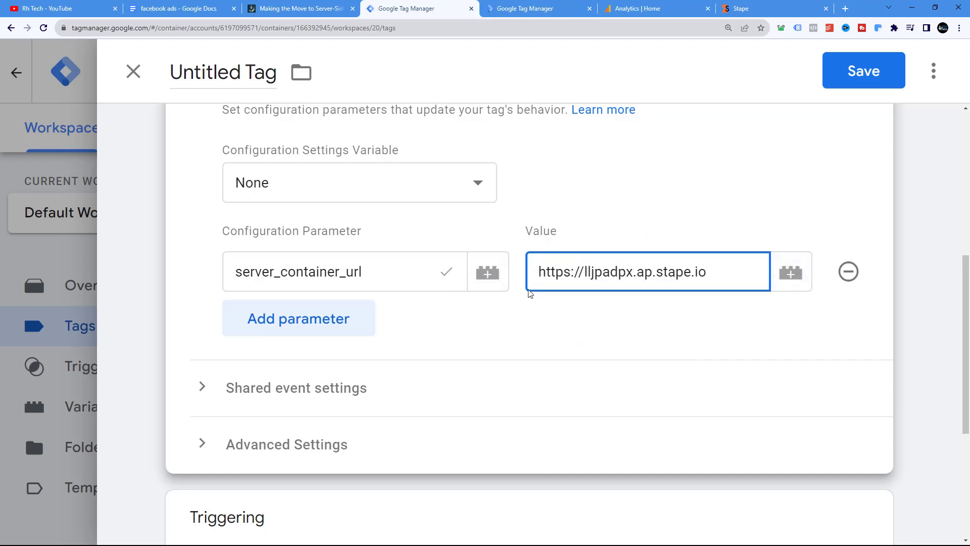
Add a second configuration parameter send_page_view with the value true
click(281, 322)
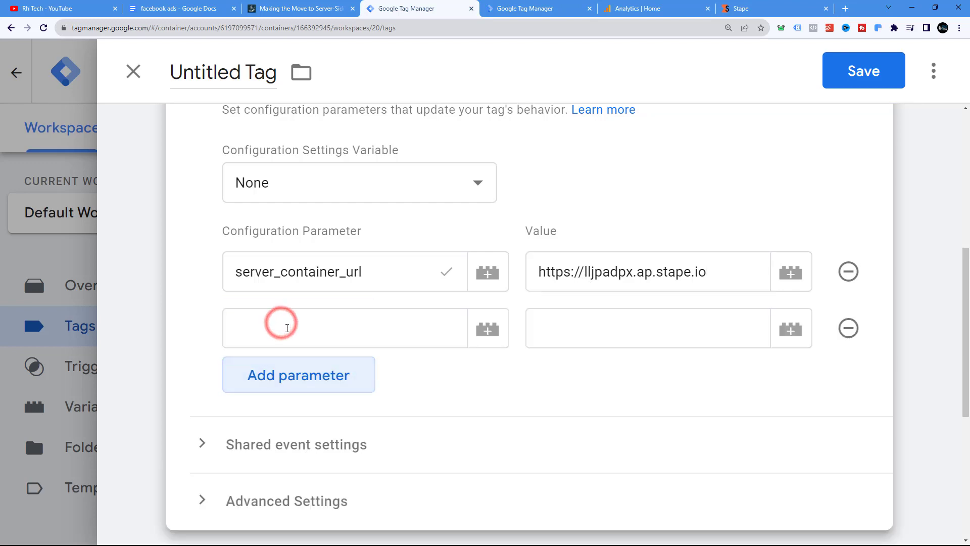
click(284, 326)
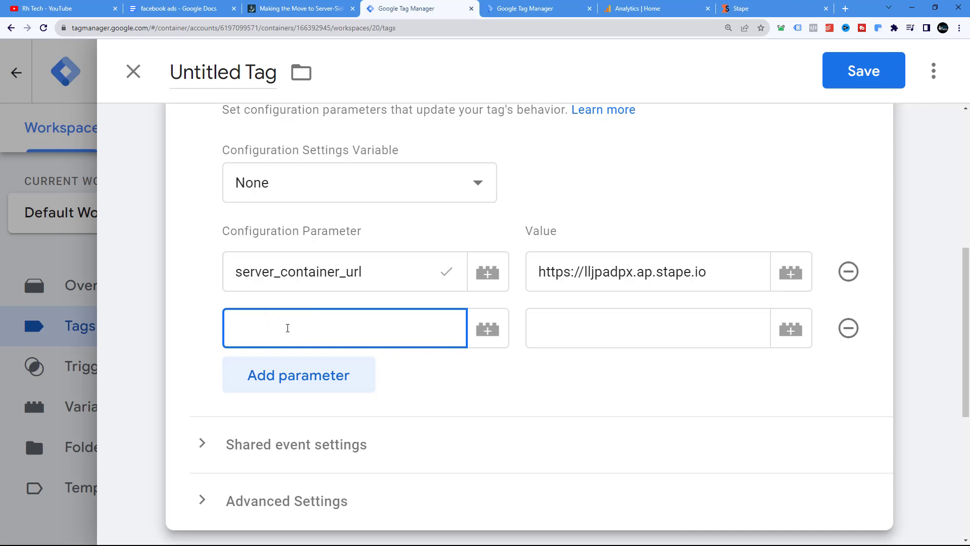
click(288, 328)
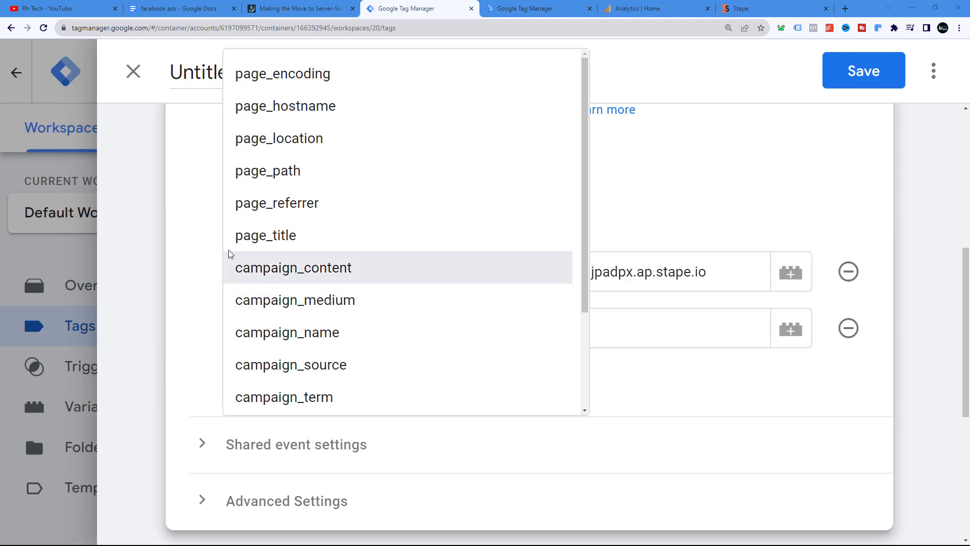
click(191, 206)
click(259, 328)
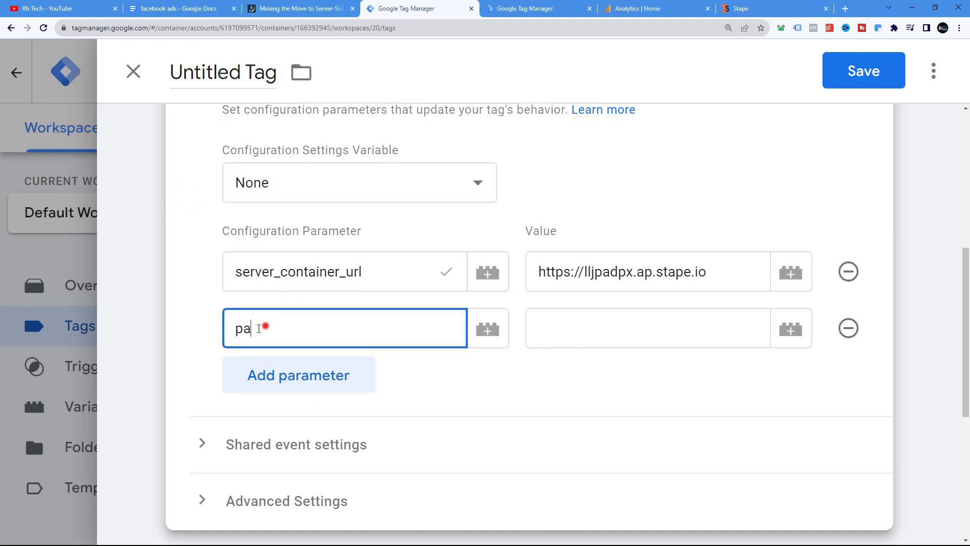
double_click(259, 328)
text(sen)
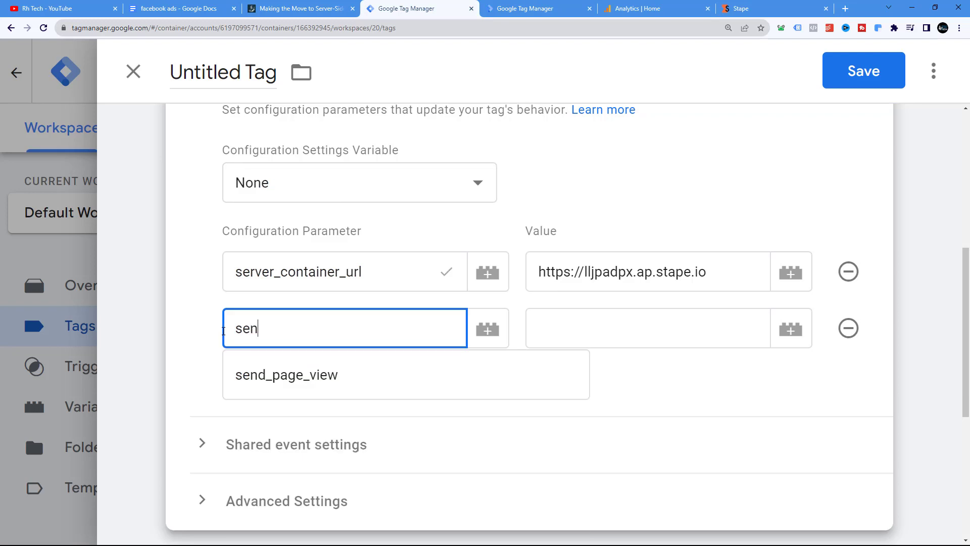
click(282, 373)
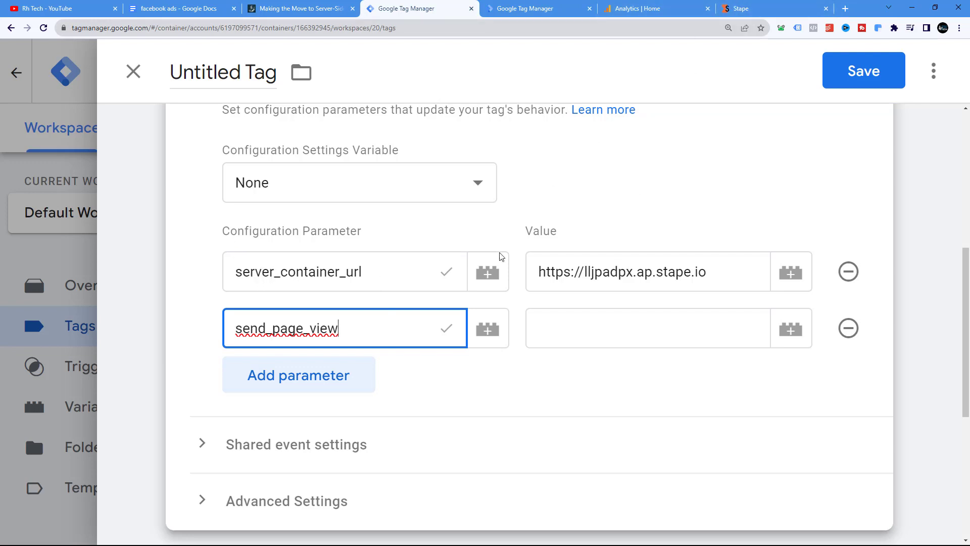
click(451, 281)
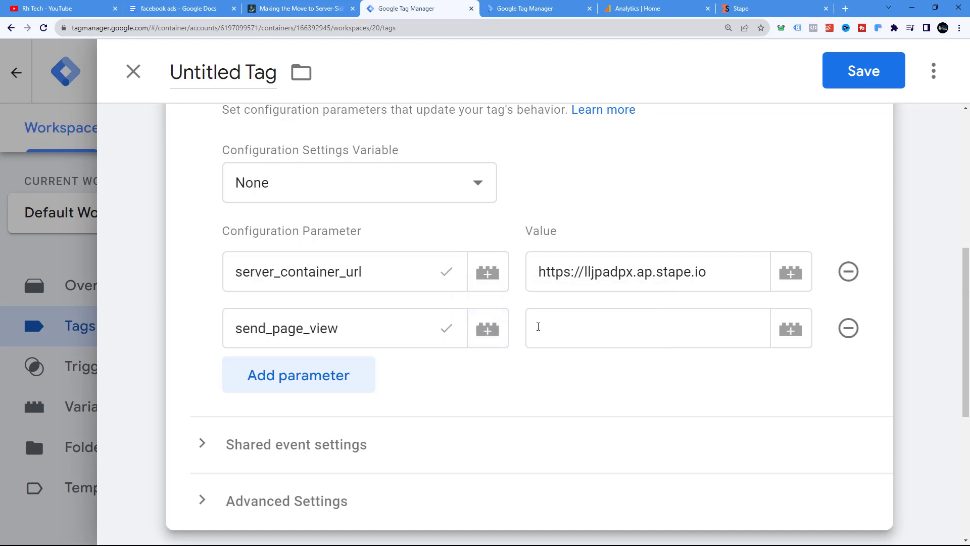
click(538, 326)
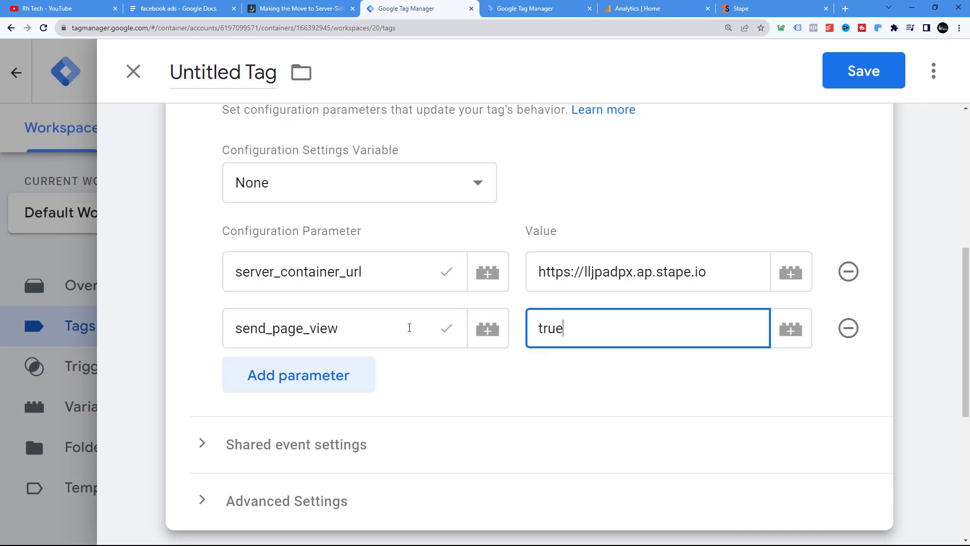
double_click(353, 327)
click(451, 329)
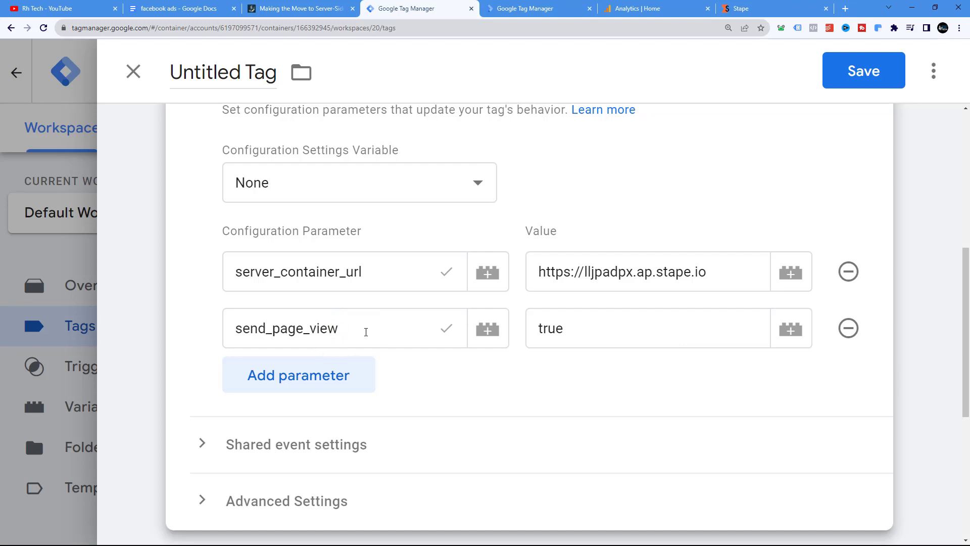
Set the tag's firing trigger to All Pages
scroll(368, 328, up, 4)
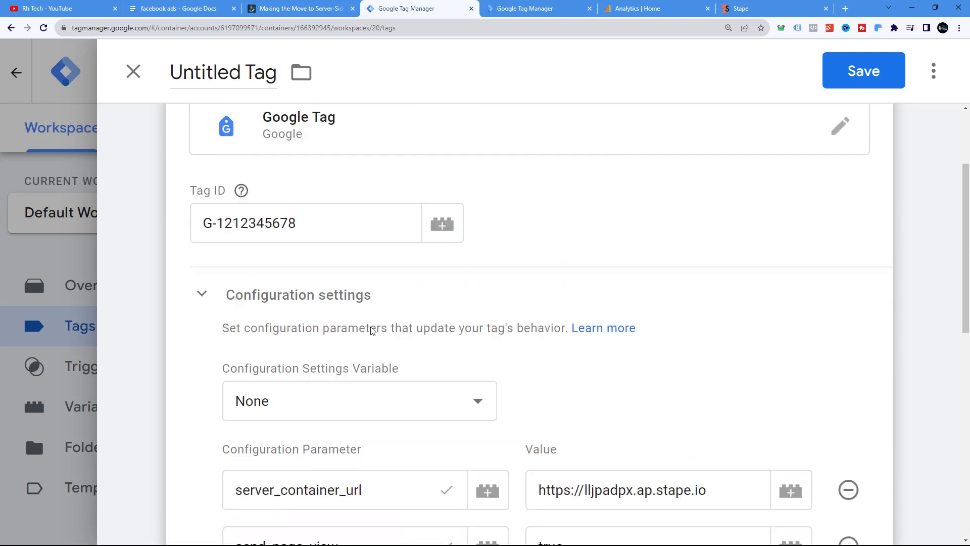
scroll(370, 331, down, 1)
scroll(370, 333, up, 4)
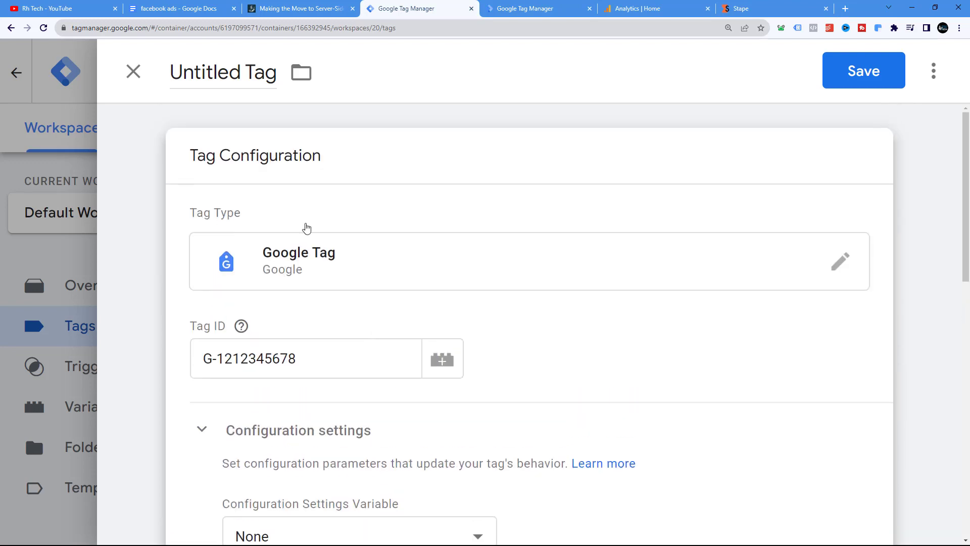
scroll(310, 298, down, 10)
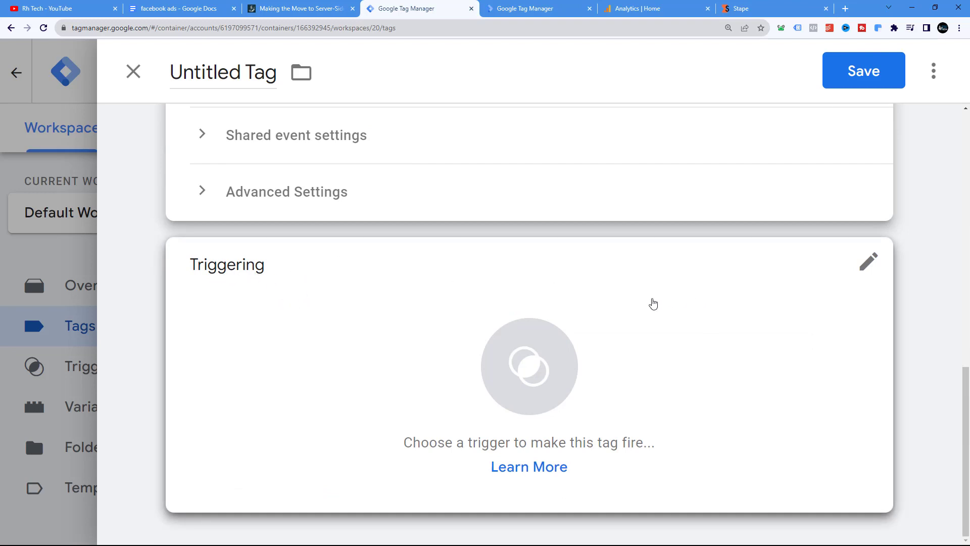
click(442, 292)
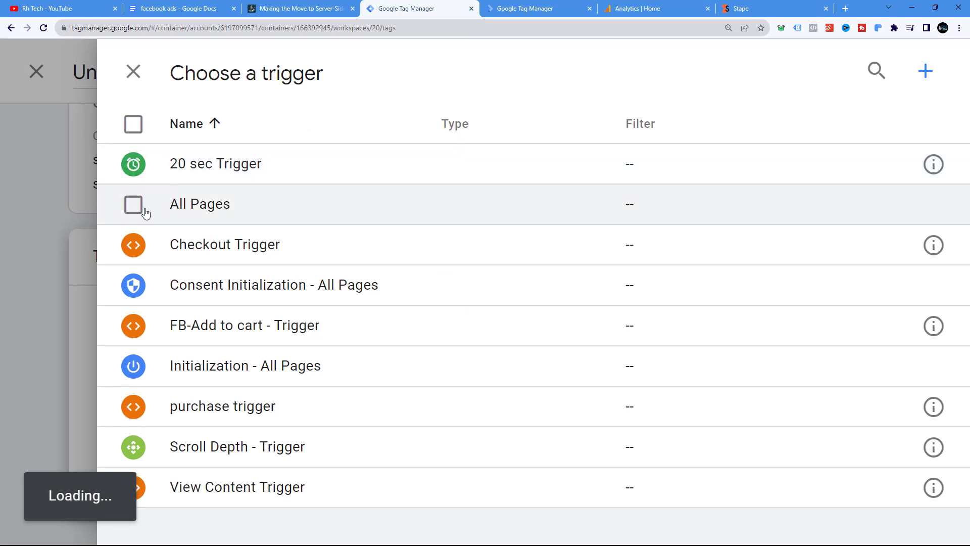
click(133, 205)
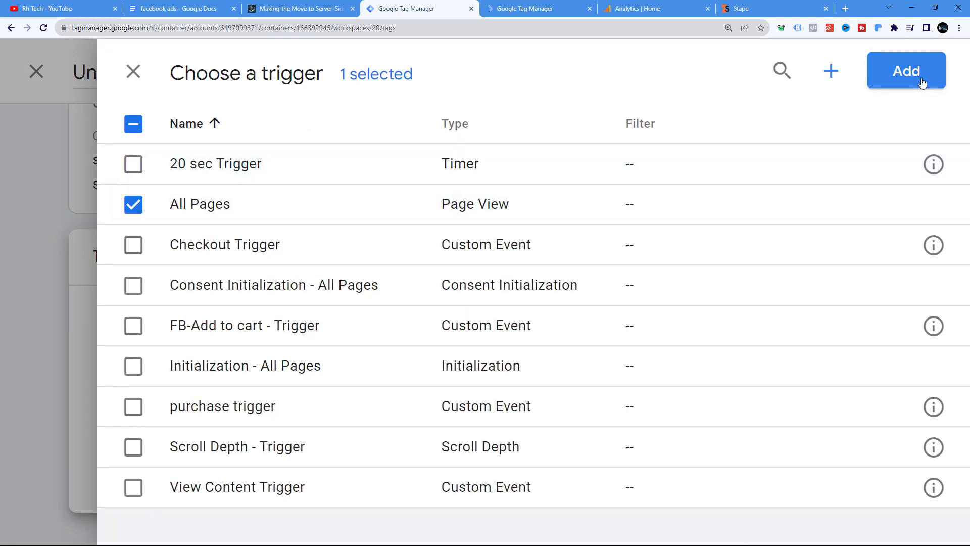
click(921, 82)
Name the tag GA4 - Base Code (Tag) and save it
scroll(567, 301, up, 3)
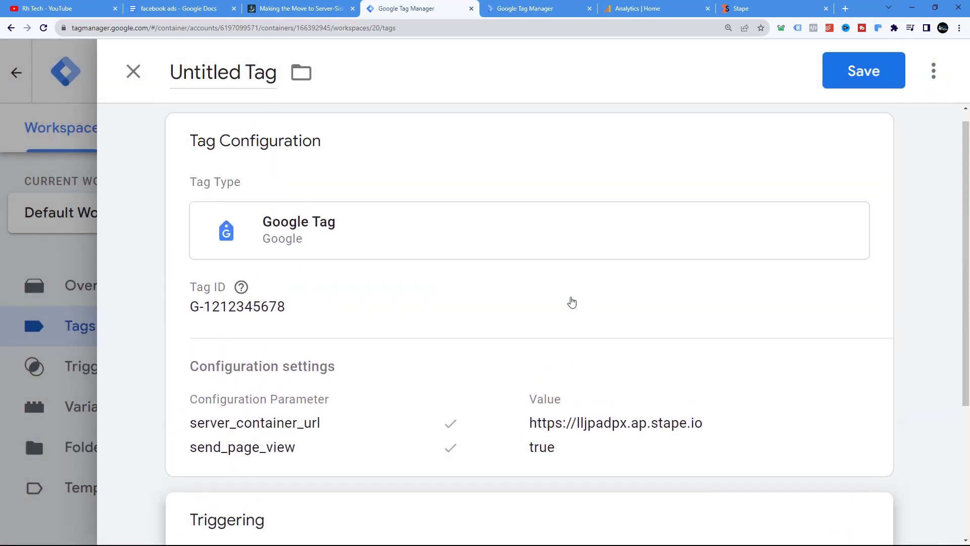
double_click(230, 74)
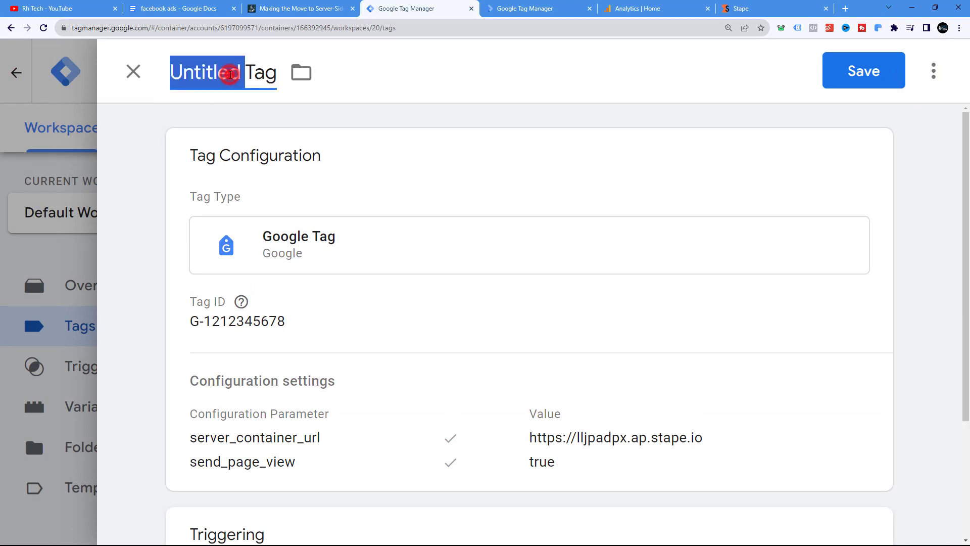
click(229, 75)
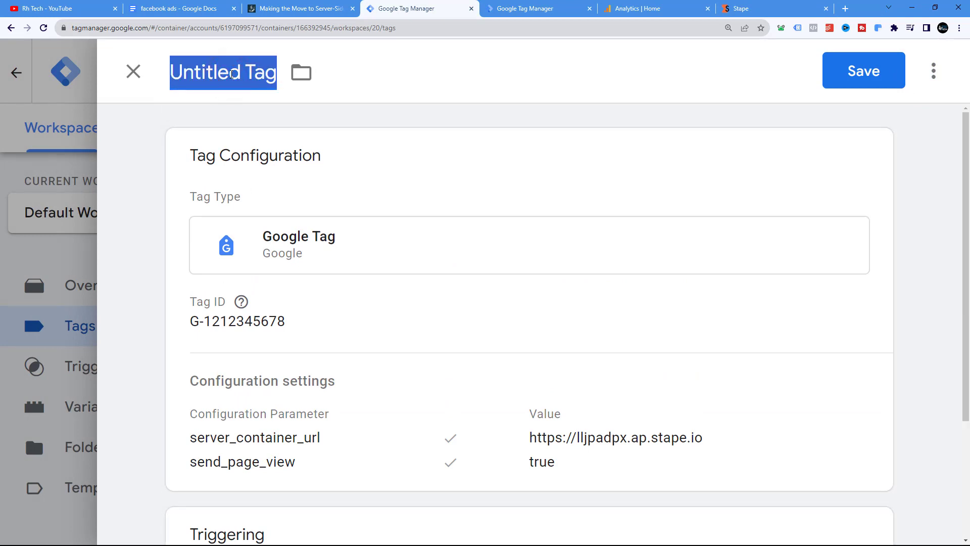
text(GA)
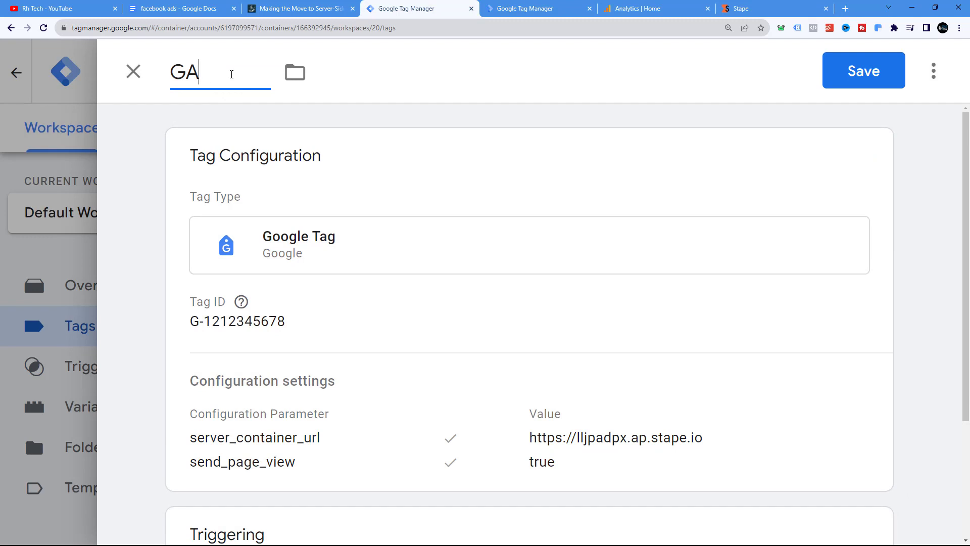
text(T4 - Base)
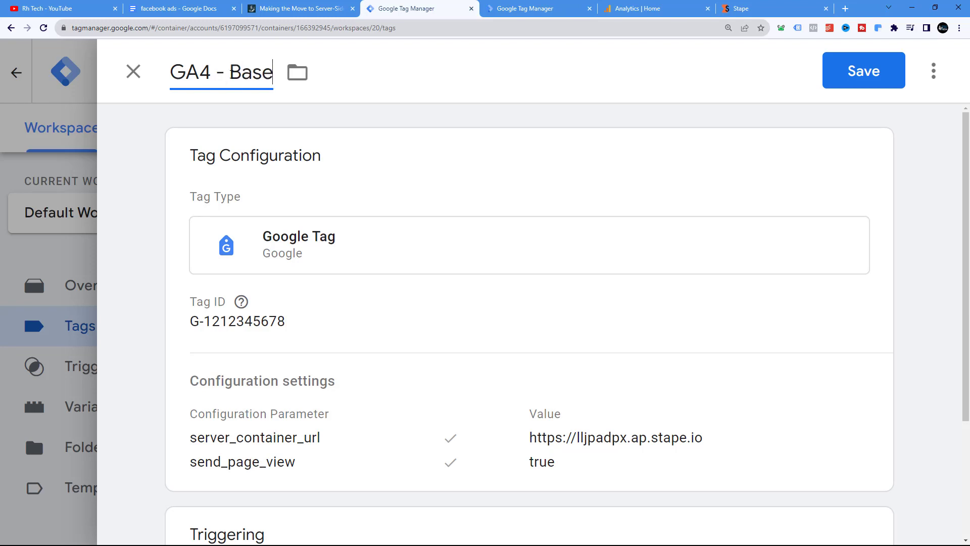
text( Code)
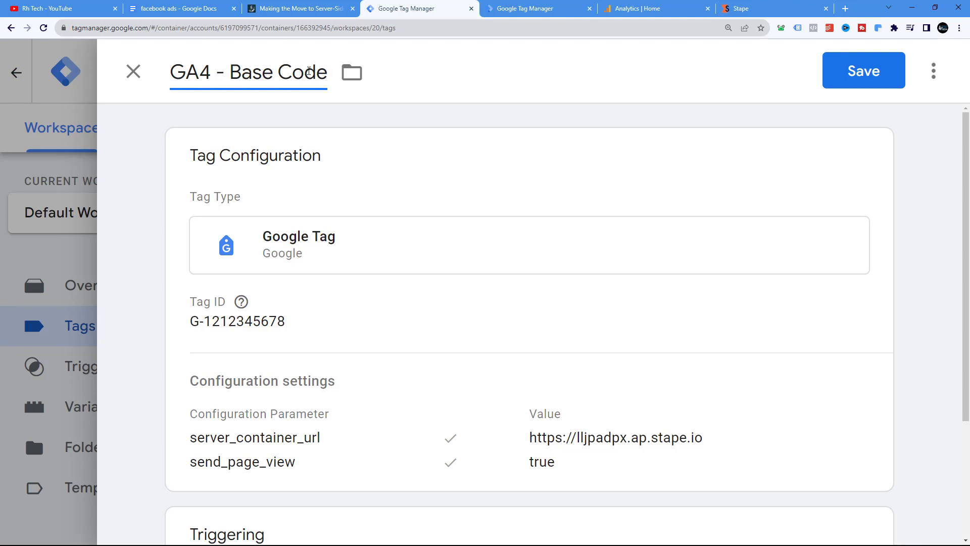
text( (T)
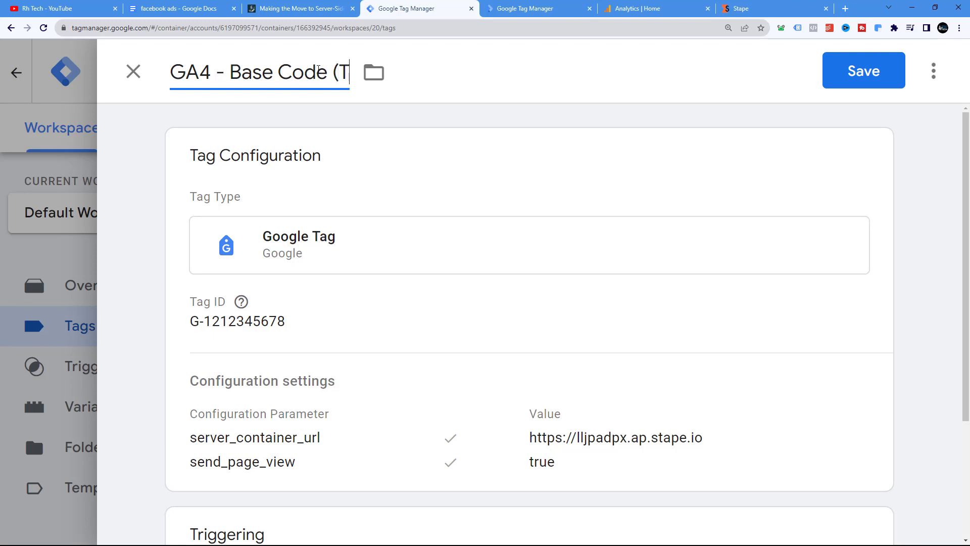
text(ag))
scroll(885, 114, down, 3)
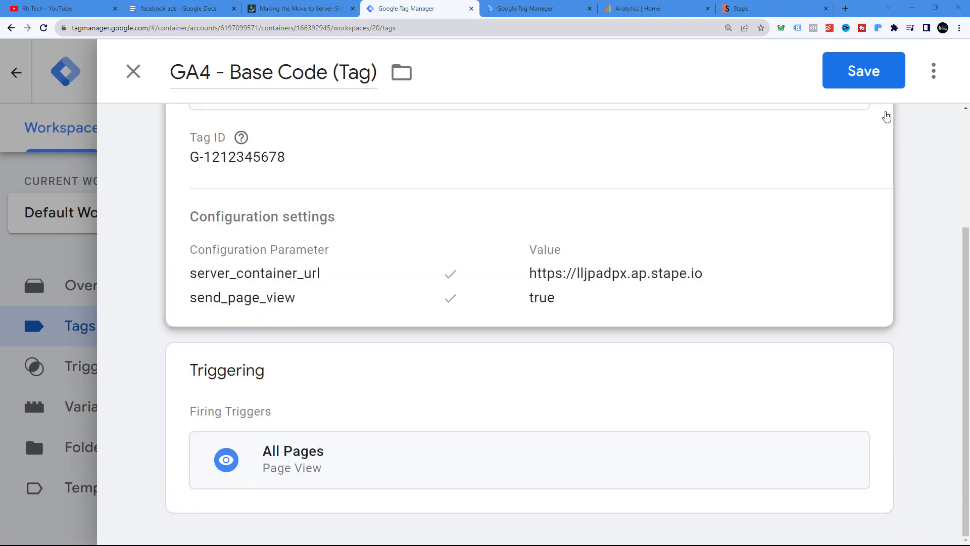
click(864, 72)
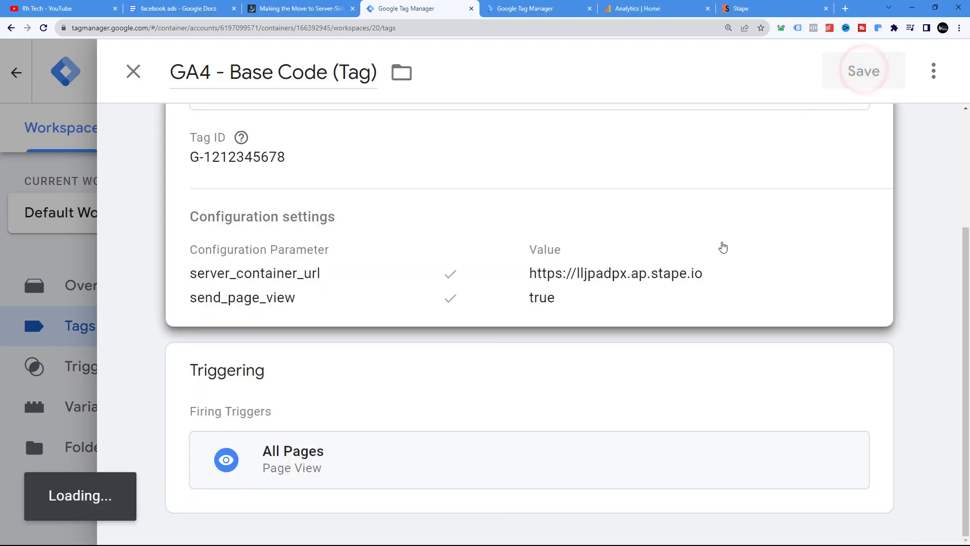
Submit and publish the web container's workspace changes, skipping the version description
key(ctrl+minus)
key(ctrl+minus)
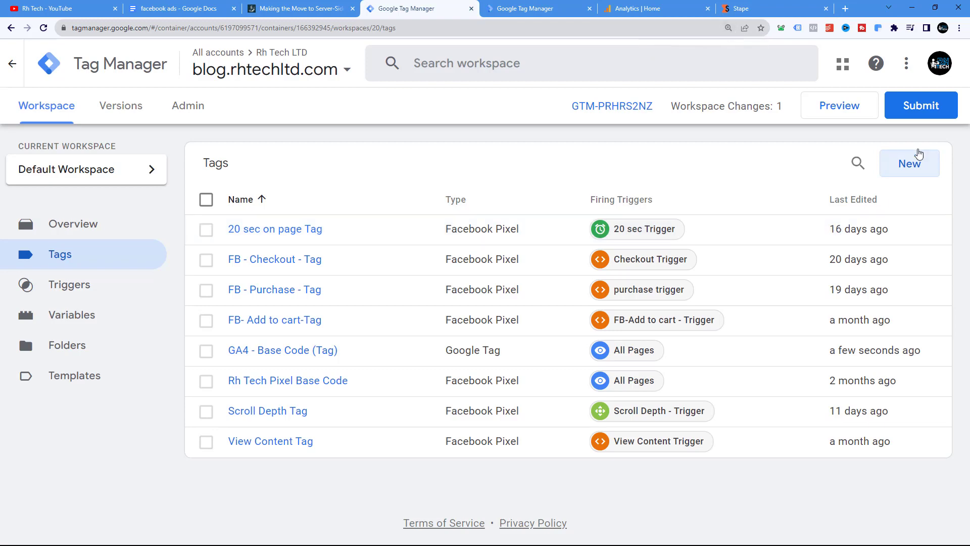
click(920, 107)
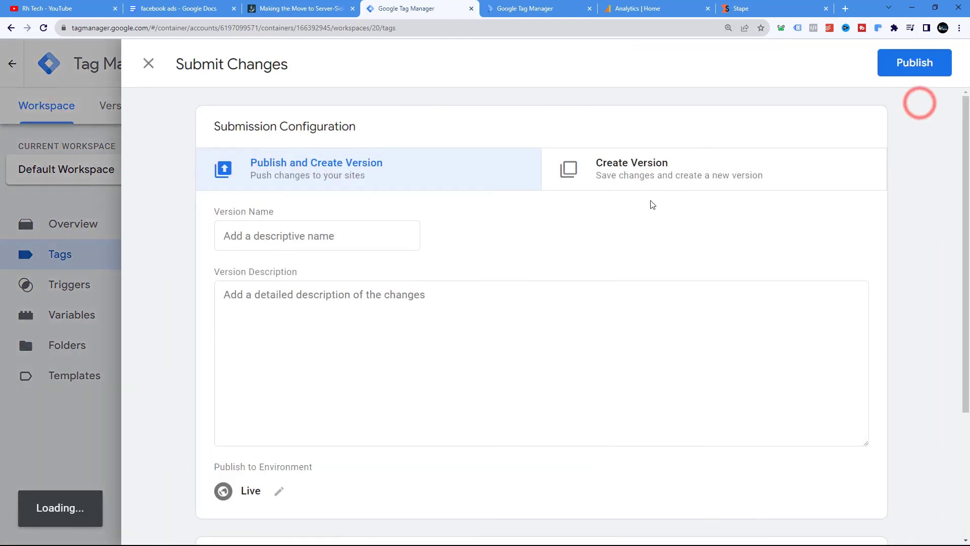
click(907, 71)
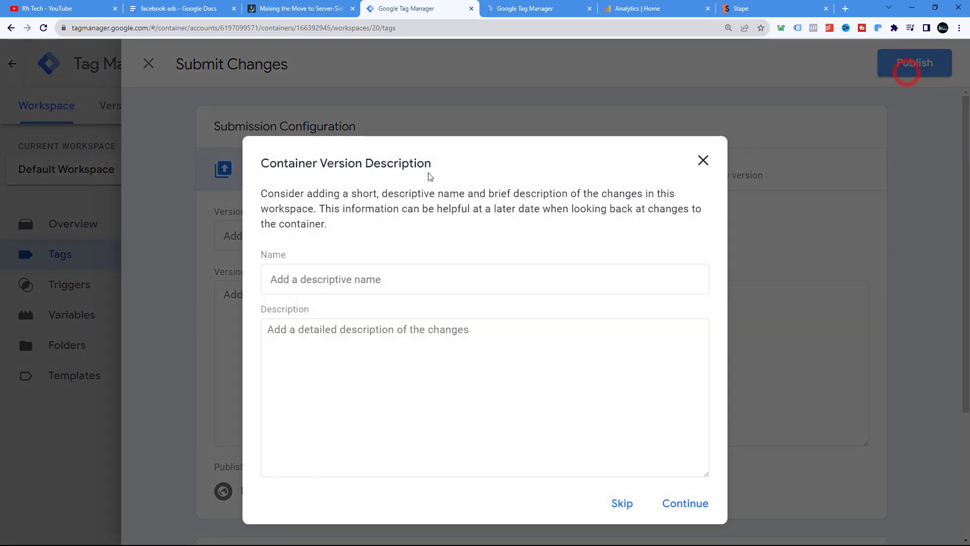
click(702, 500)
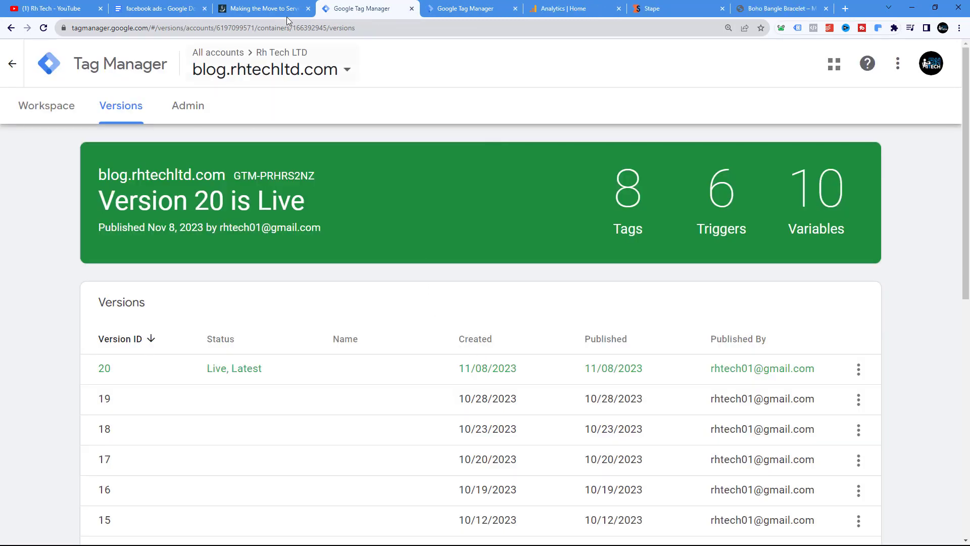
In the server container, enable the Client Name built-in variable
click(263, 8)
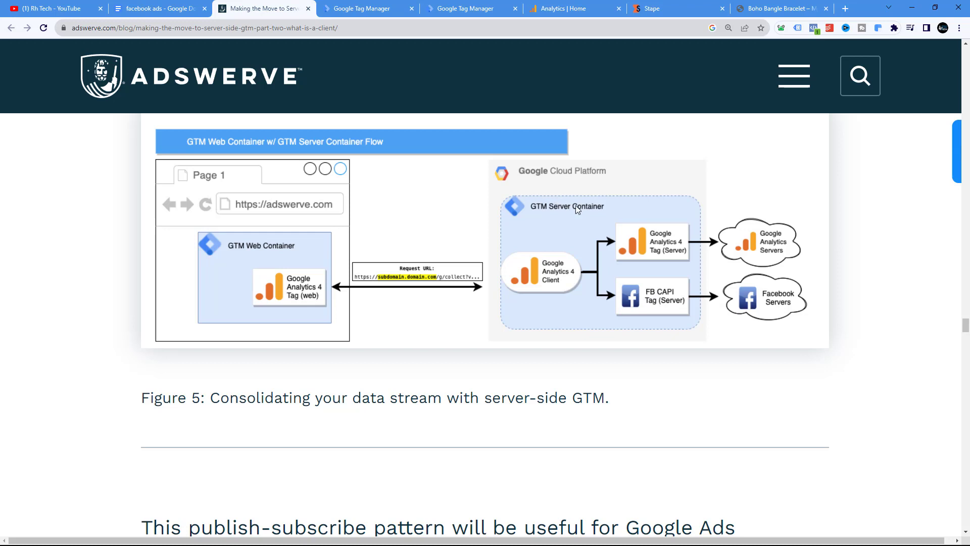
click(472, 11)
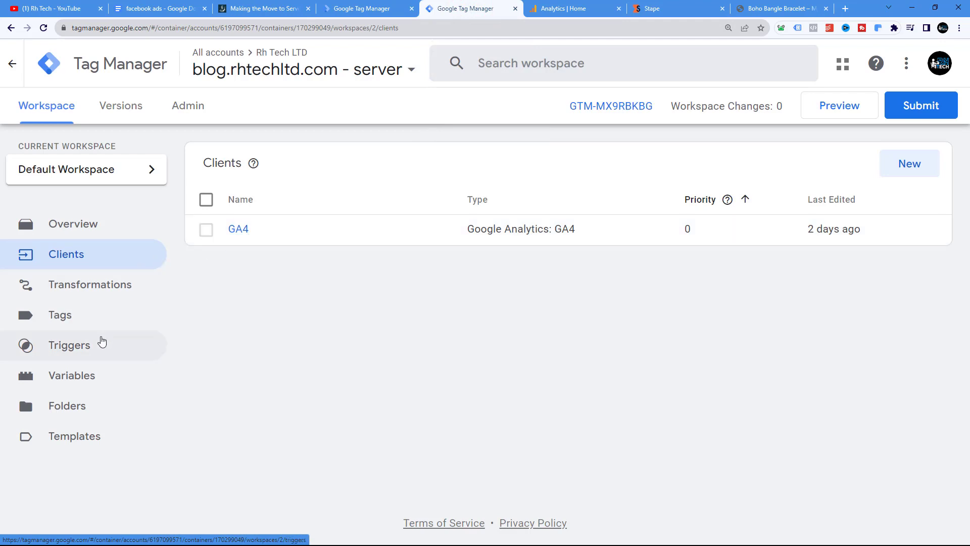
click(88, 378)
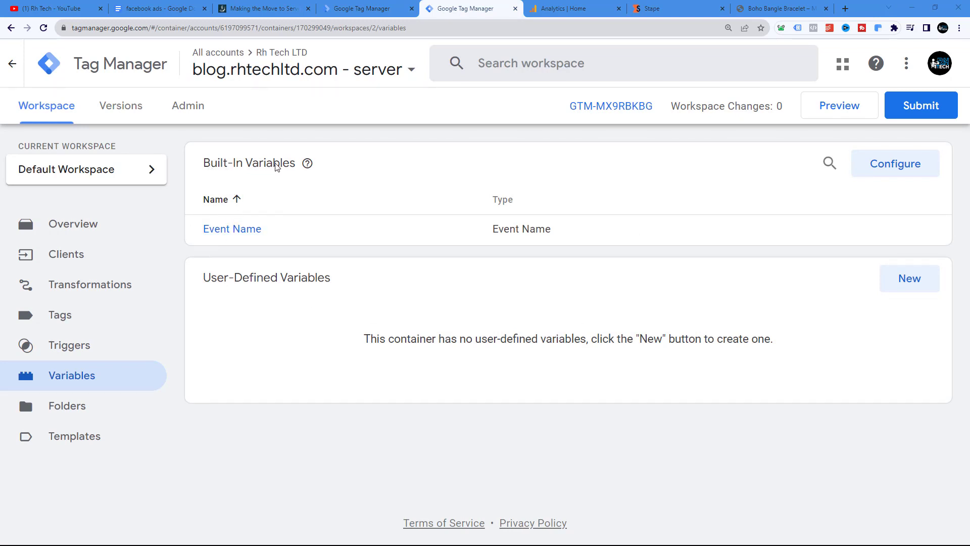
click(882, 172)
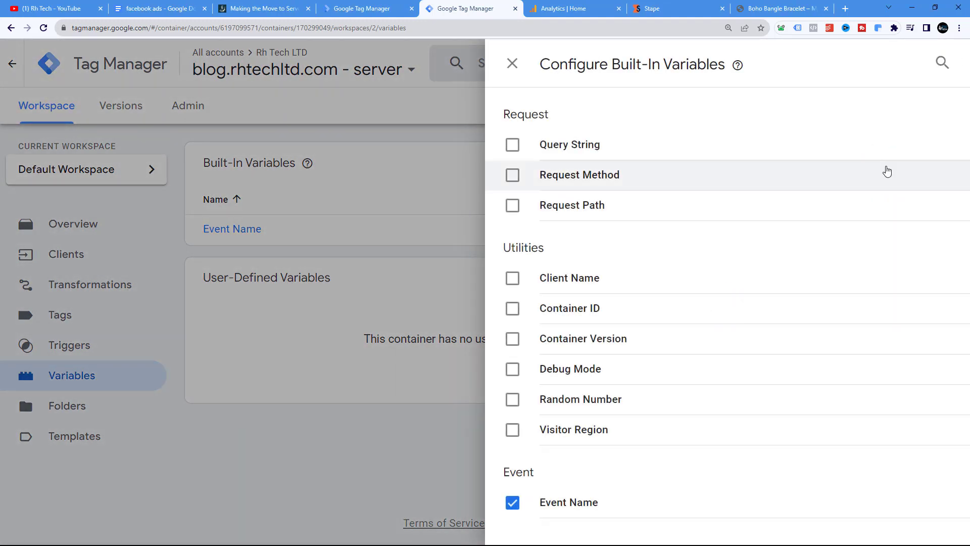
click(510, 279)
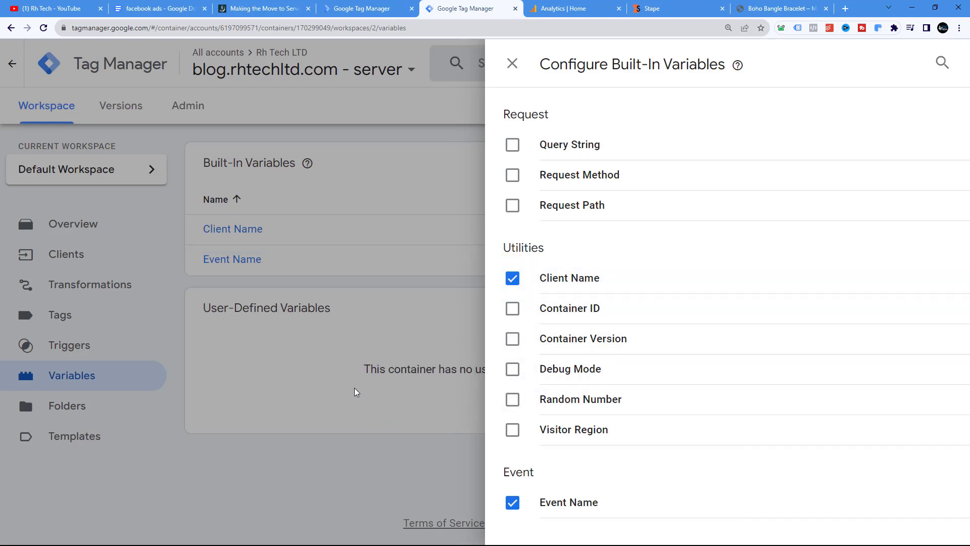
click(423, 181)
Create a Custom trigger that fires on some events where Client Name equals GA4
click(72, 349)
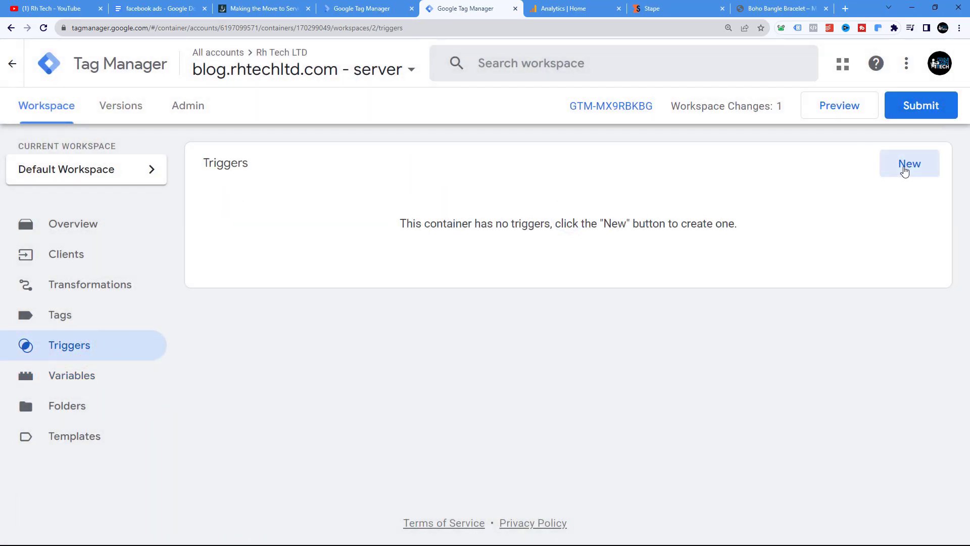
click(904, 172)
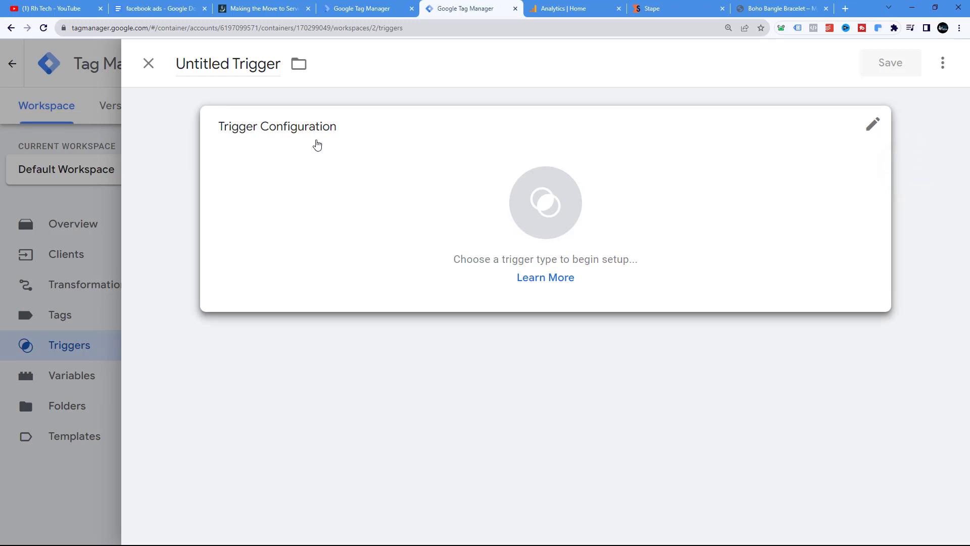
click(320, 135)
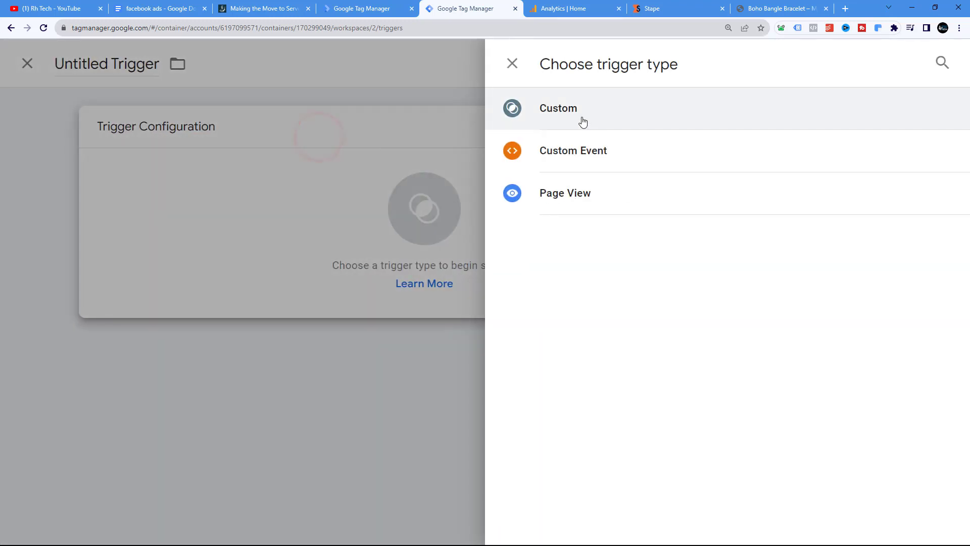
click(581, 119)
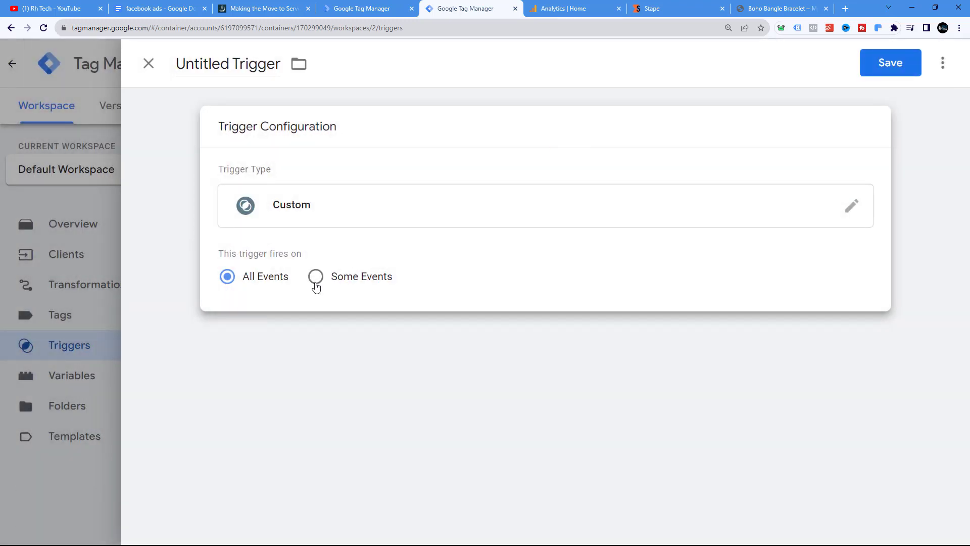
click(315, 286)
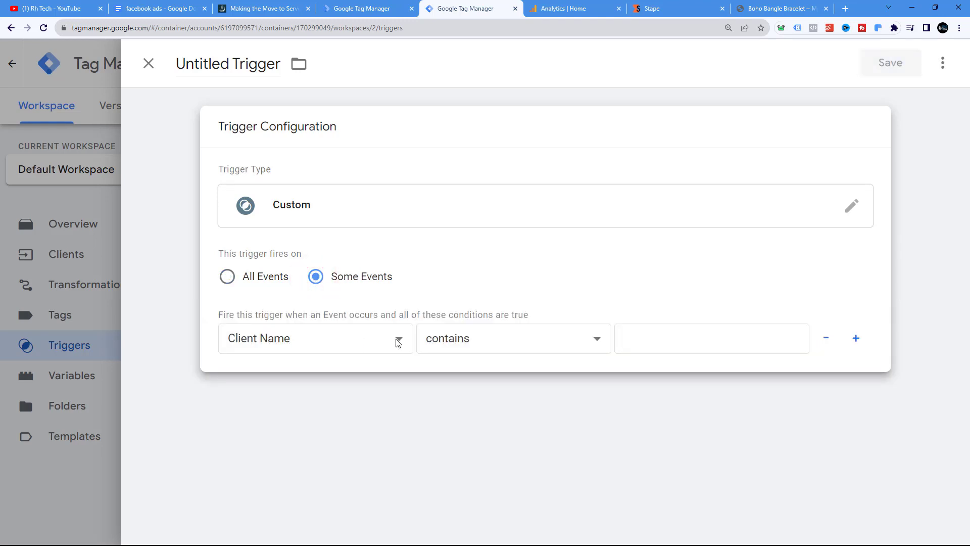
click(444, 339)
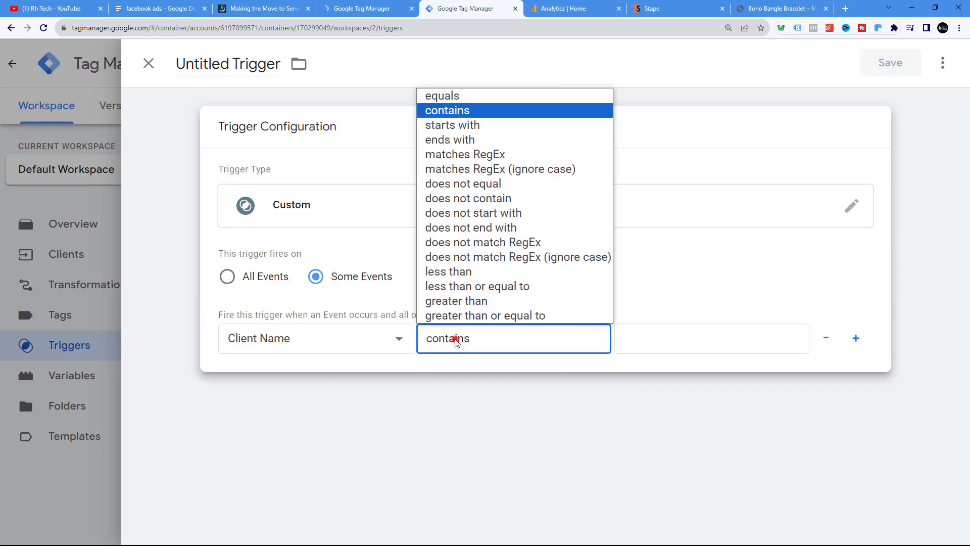
click(461, 98)
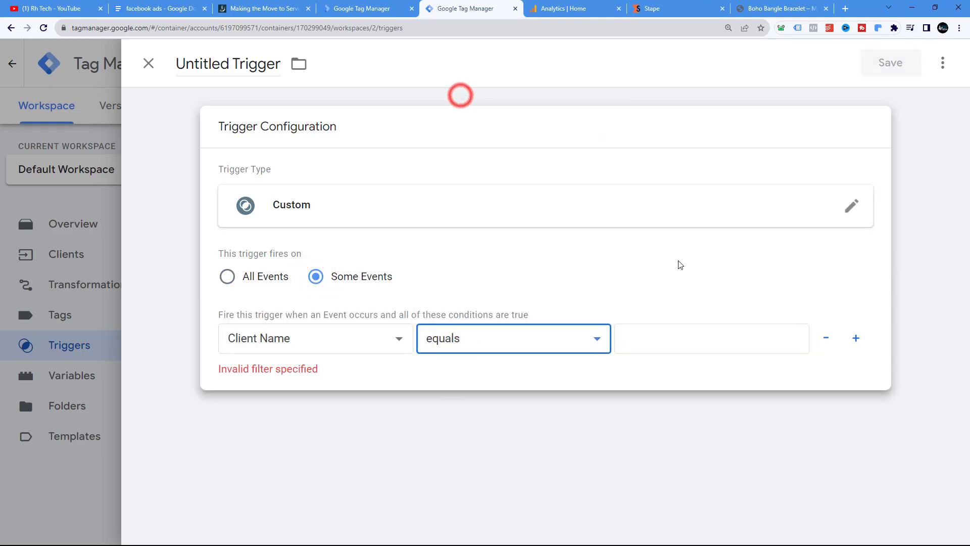
click(271, 348)
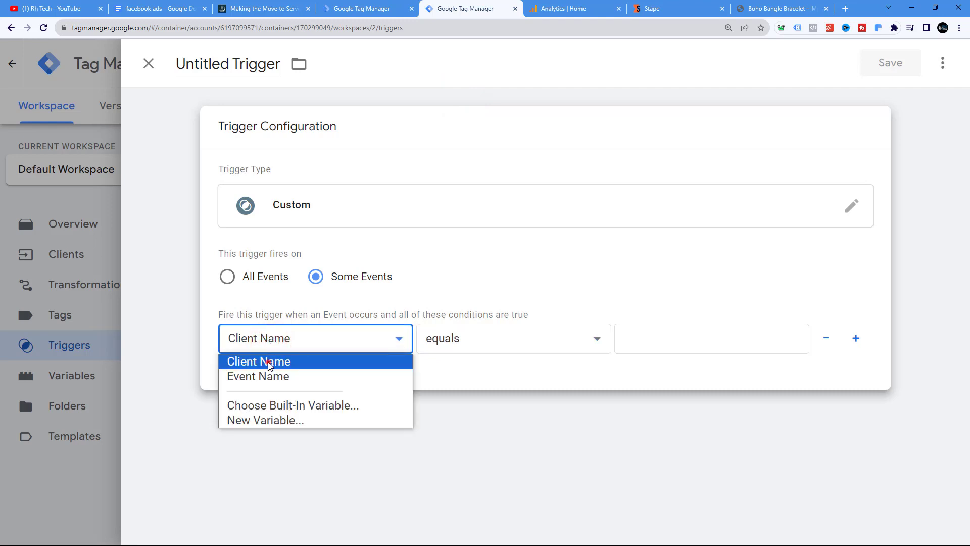
click(268, 361)
click(629, 338)
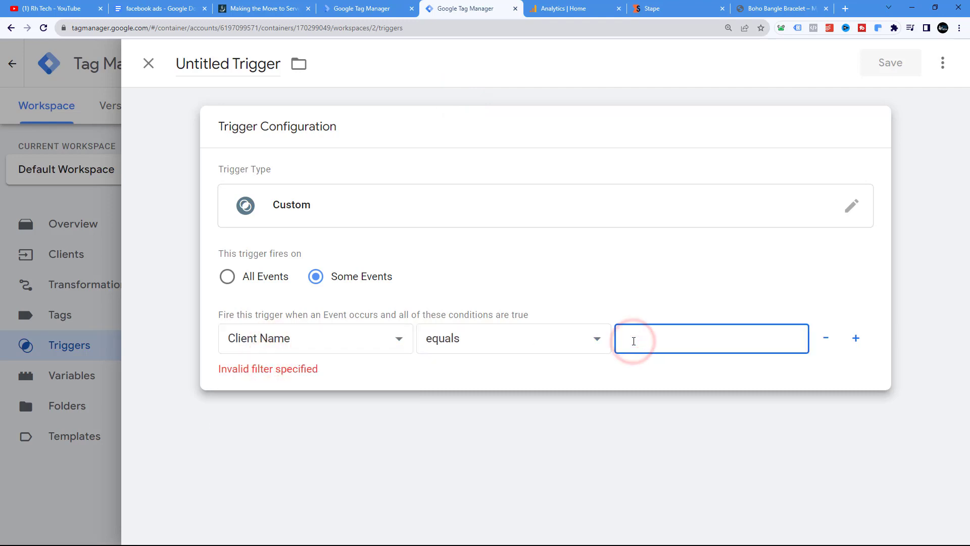
text(GA4)
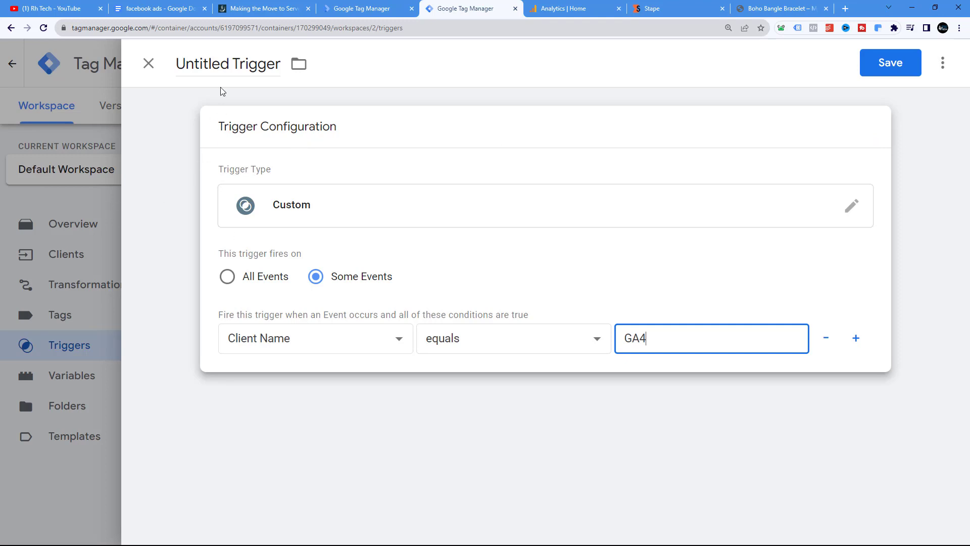
Name the trigger GA4Trigger and save it
click(230, 69)
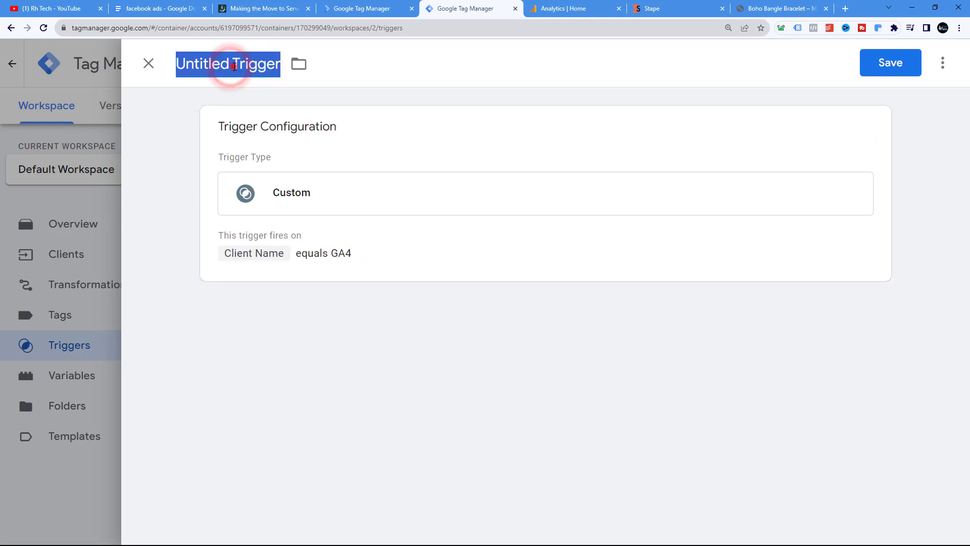
click(234, 64)
key(shift+Home)
text(GA)
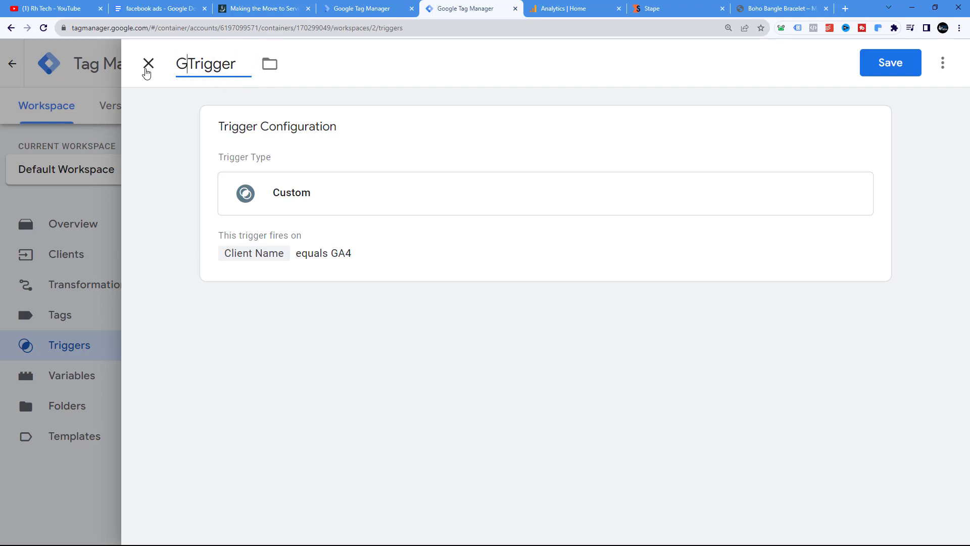
text(4)
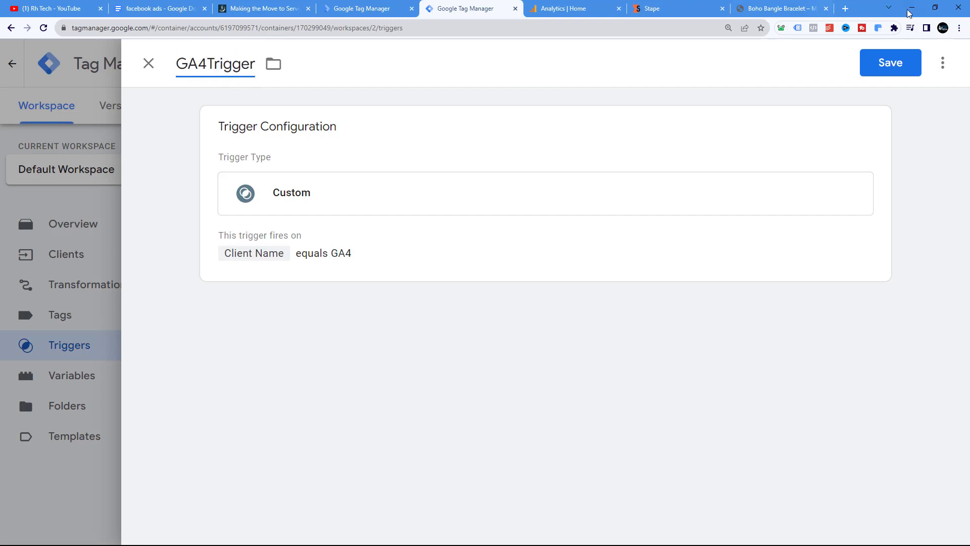
click(890, 62)
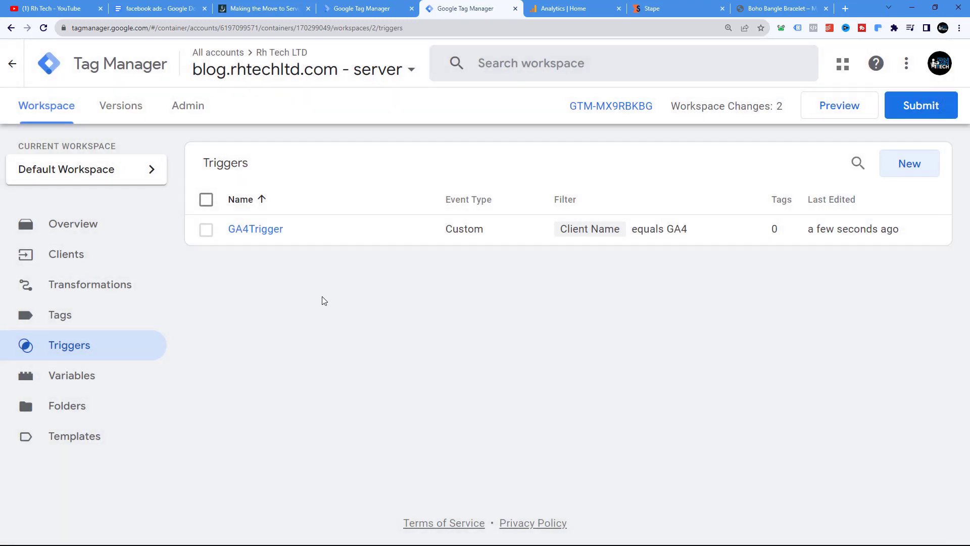
Start a new server tag and search the Community Template Gallery for face
click(62, 317)
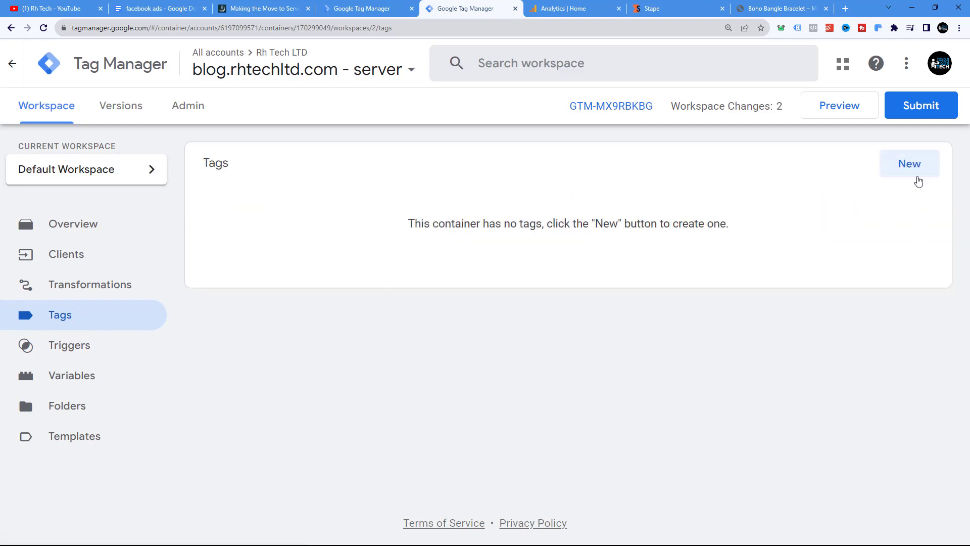
click(913, 167)
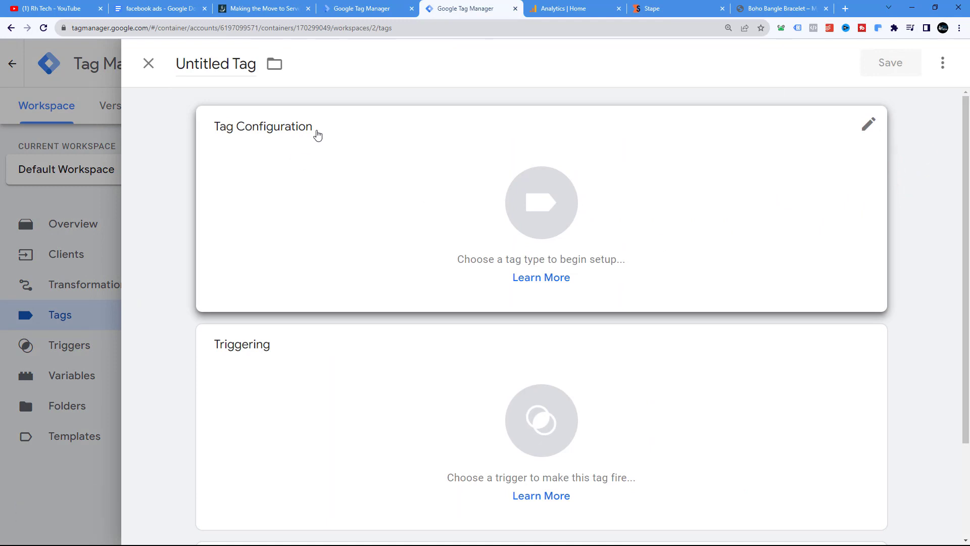
click(316, 130)
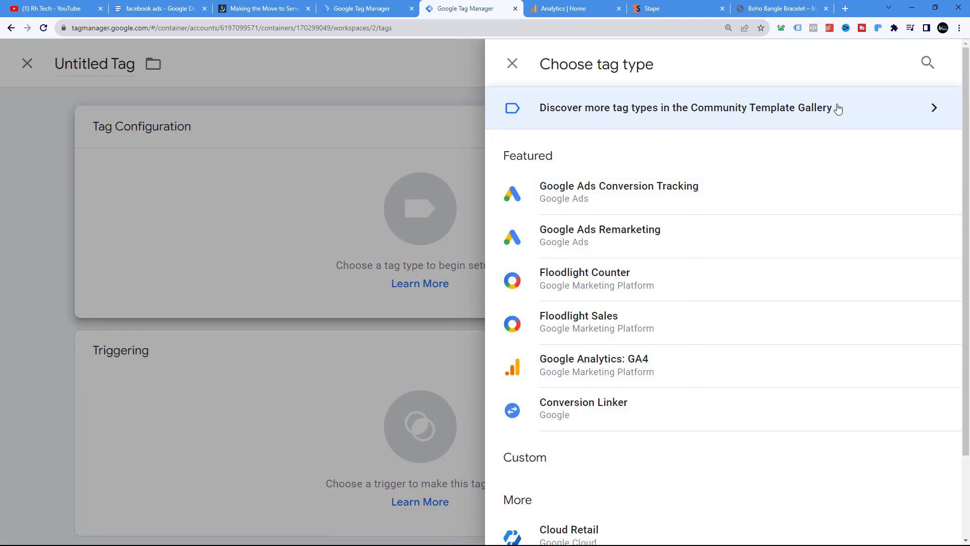
click(775, 116)
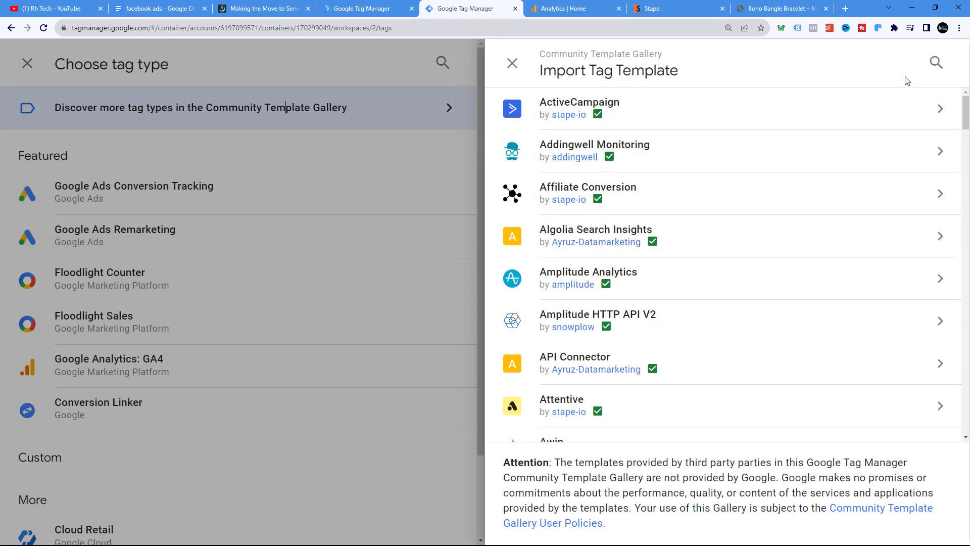
click(935, 63)
text(face)
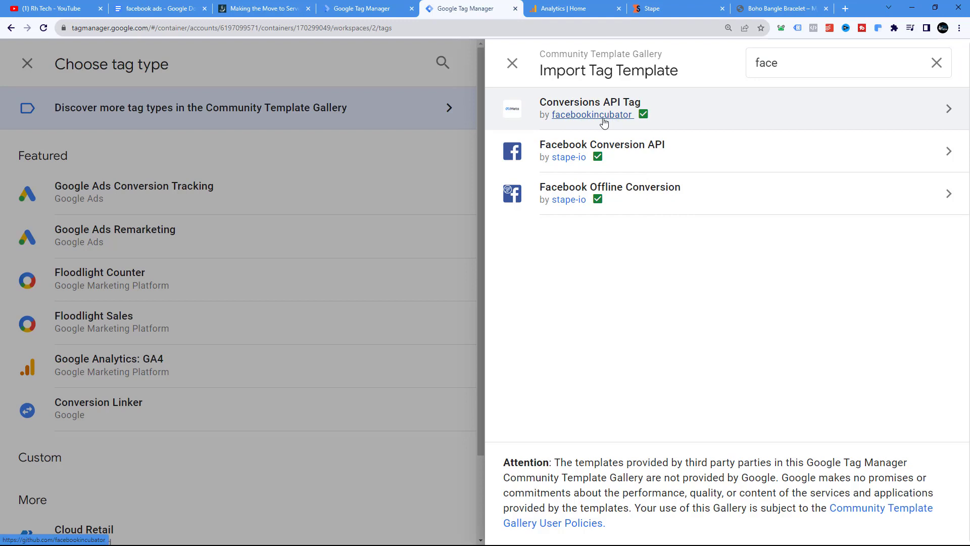
Add the Conversions API Tag template by facebookincubator to the workspace as the tag type
click(700, 111)
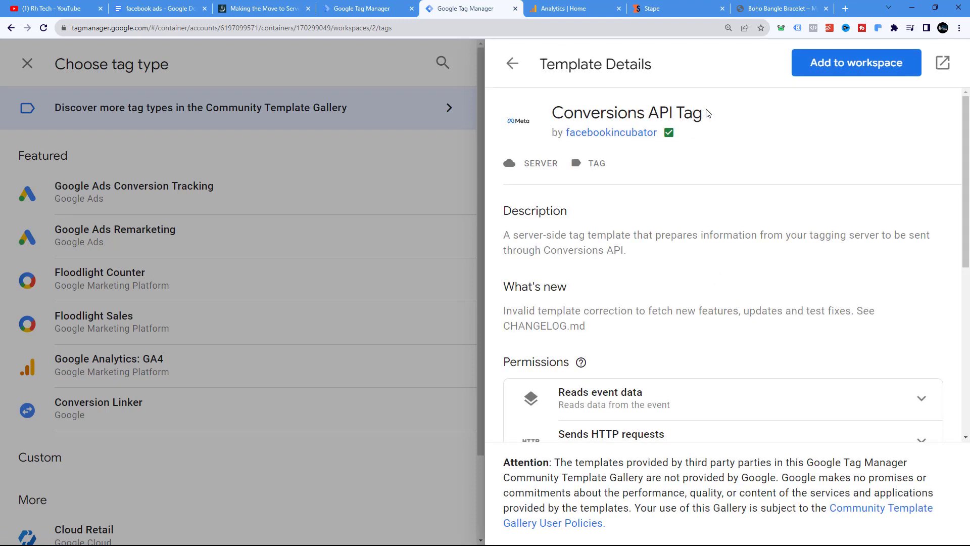
scroll(768, 201, down, 7)
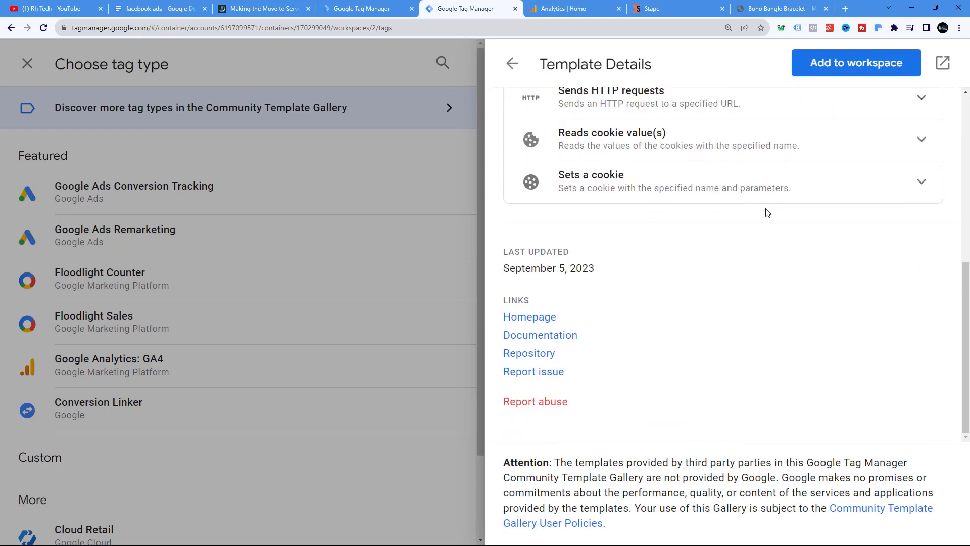
scroll(766, 210, up, 1)
click(862, 72)
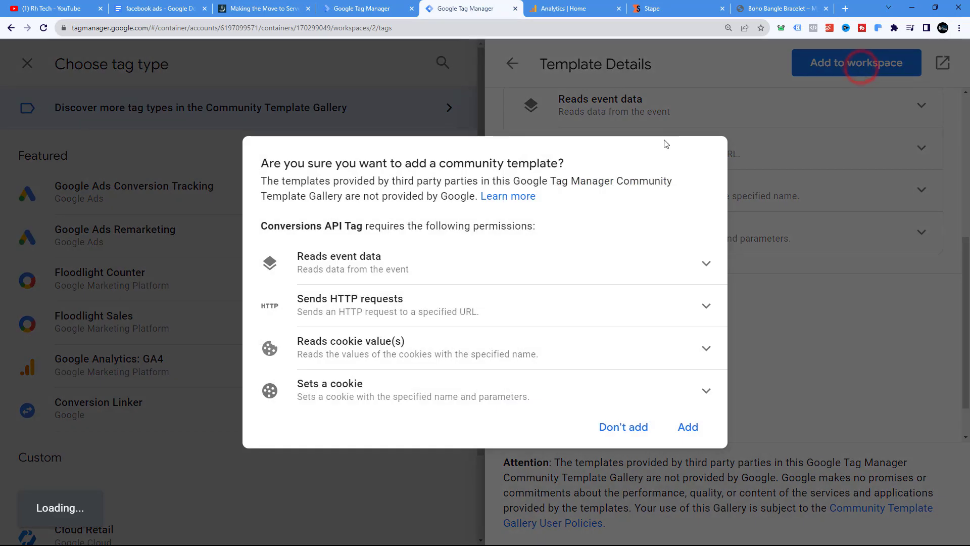
click(690, 426)
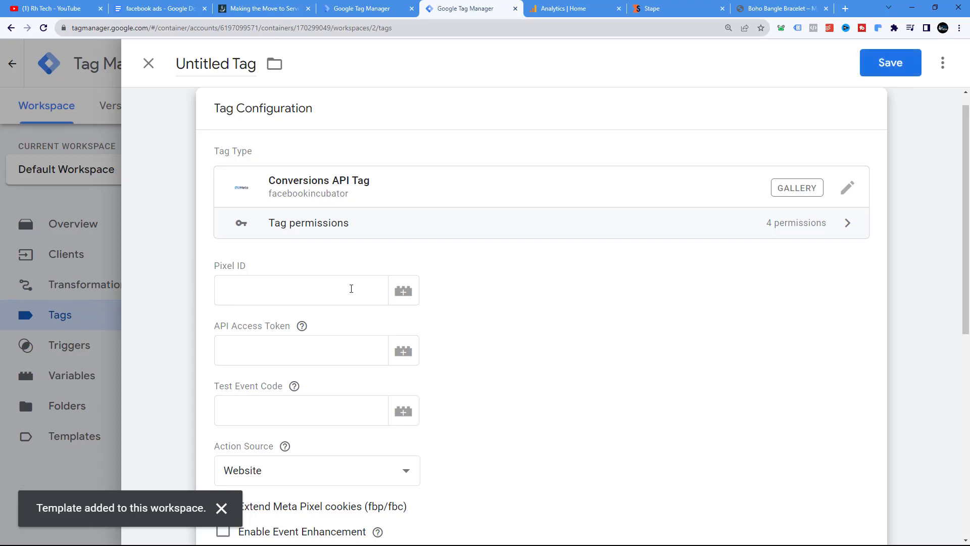
scroll(303, 213, down, 2)
click(292, 194)
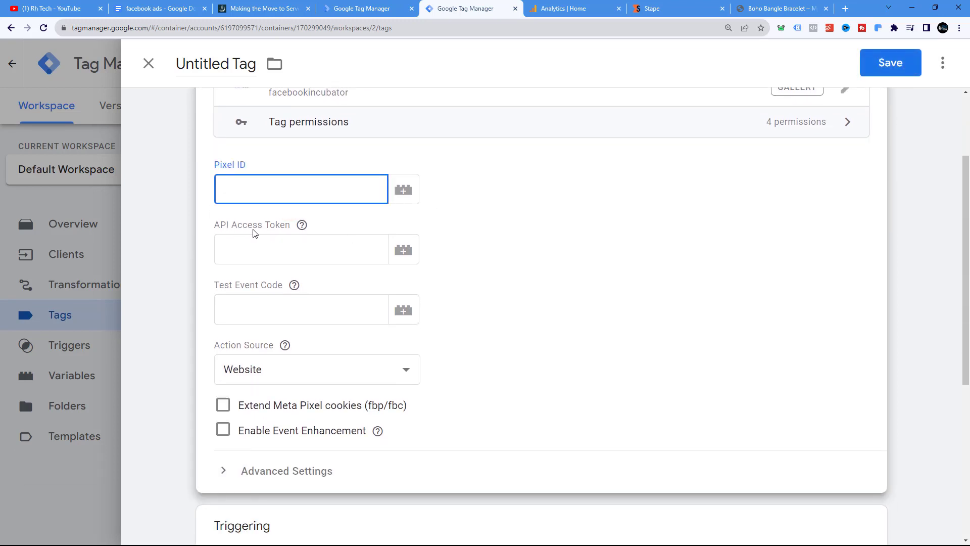
click(301, 227)
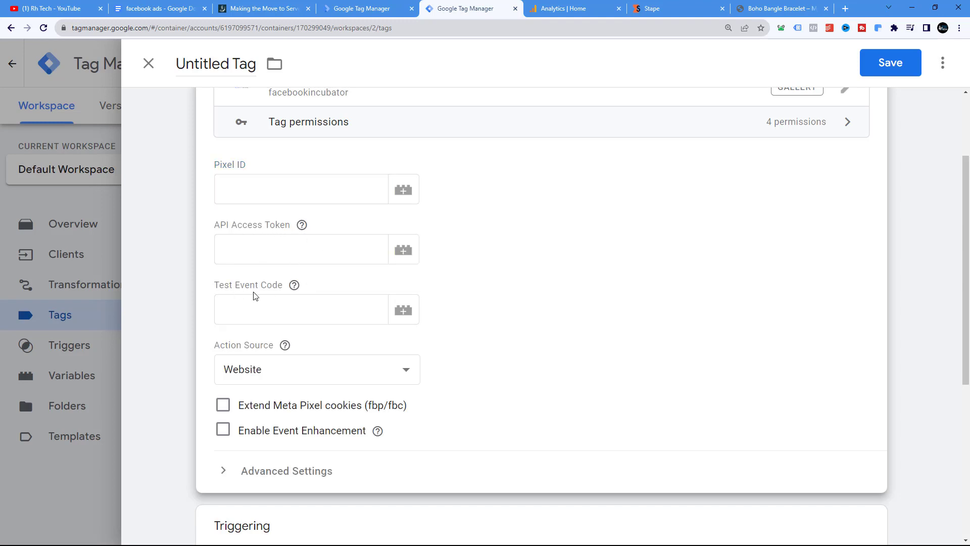
scroll(560, 280, up, 3)
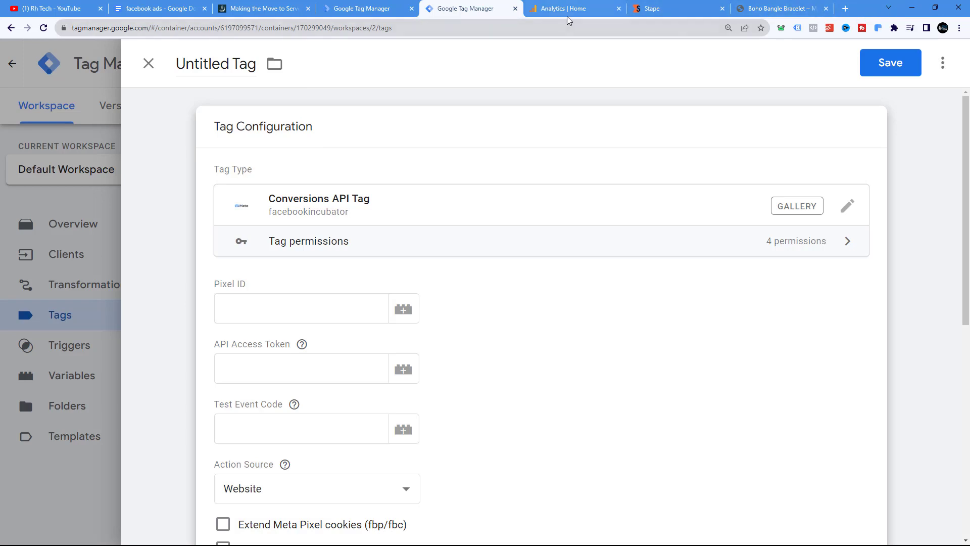
Open Meta Business Suite in a new tab and switch to the other business asset in the account selector
click(846, 9)
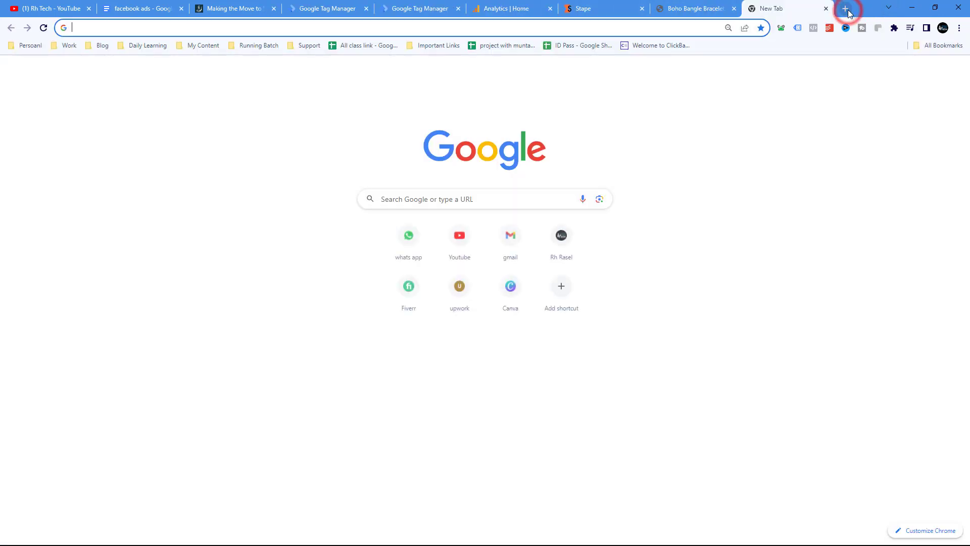
text(busi)
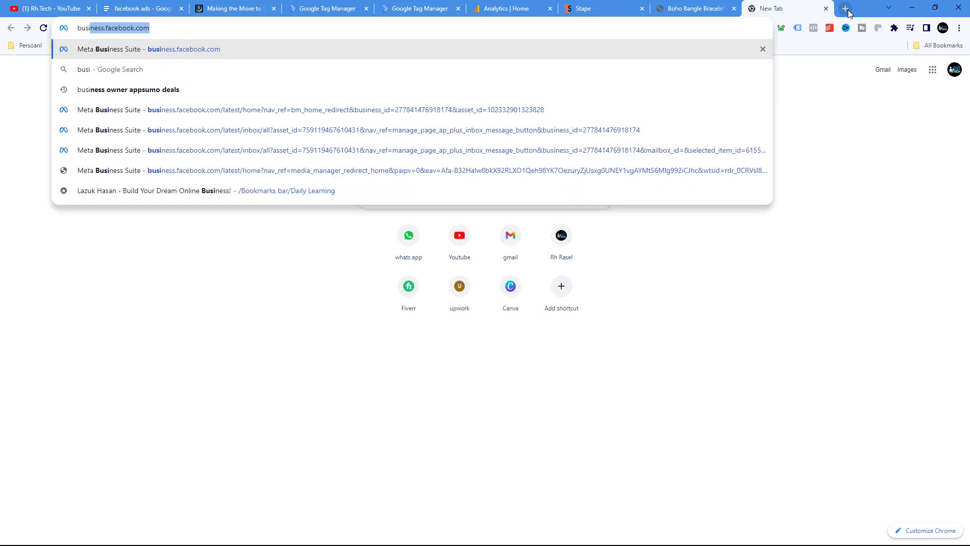
key(Return)
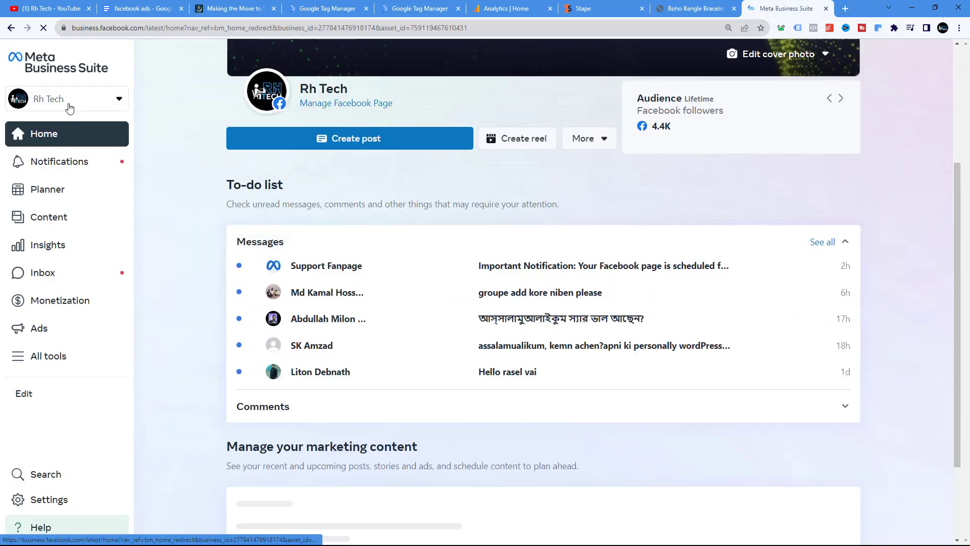
click(66, 100)
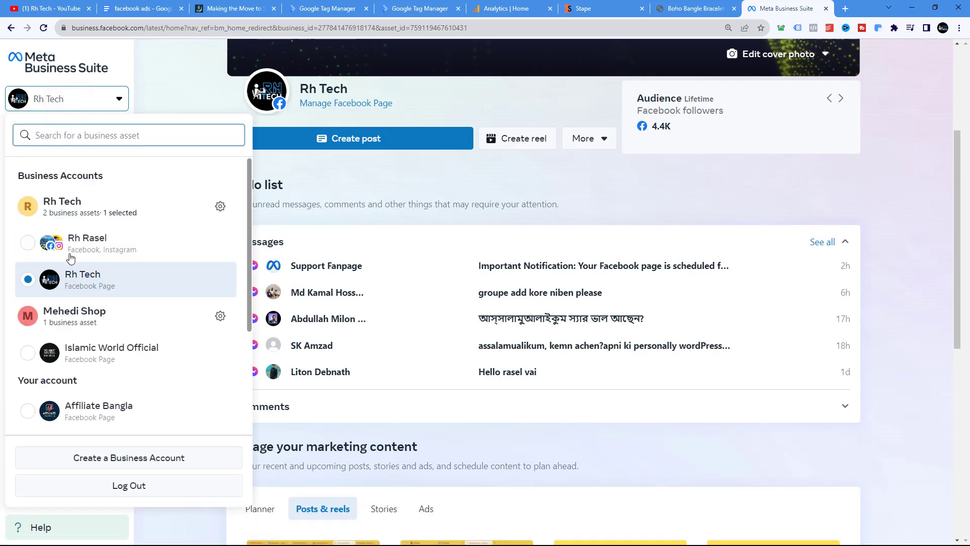
click(84, 251)
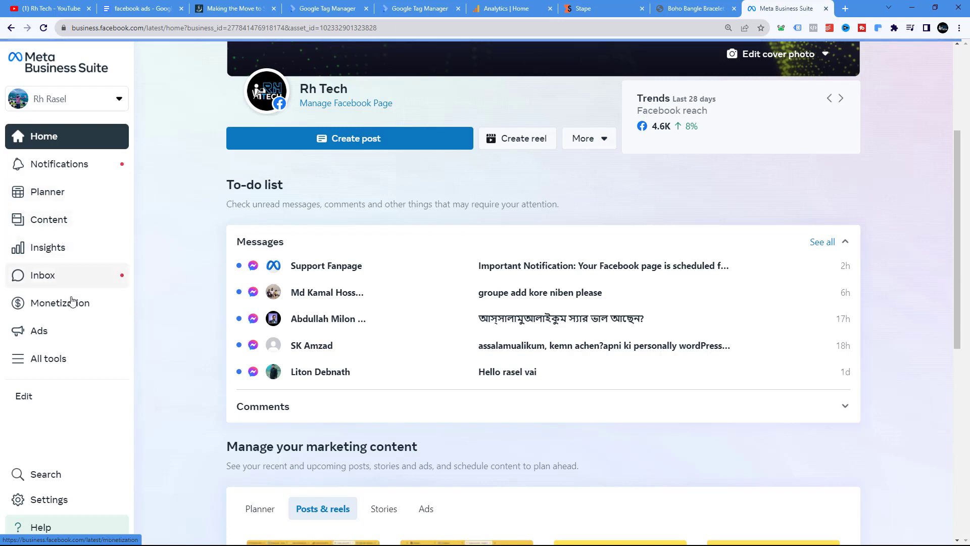
Open Business settings and select the rh tech ltd pixel dataset under Data Sources, Datasets
click(55, 503)
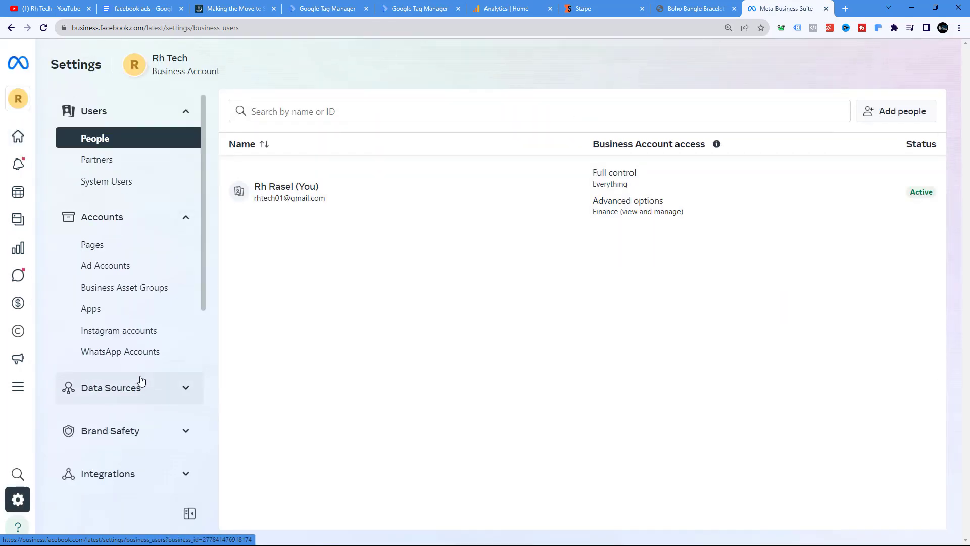
scroll(137, 389, down, 7)
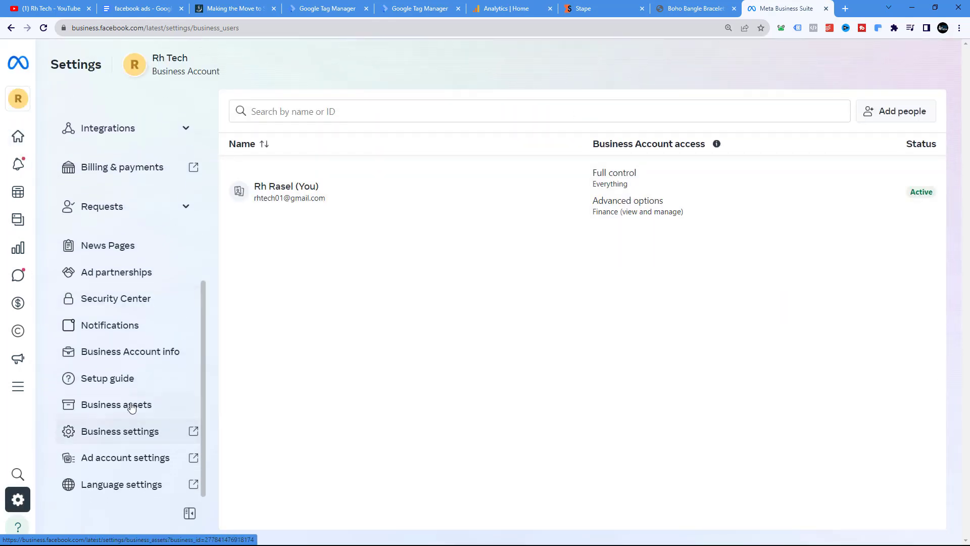
click(137, 433)
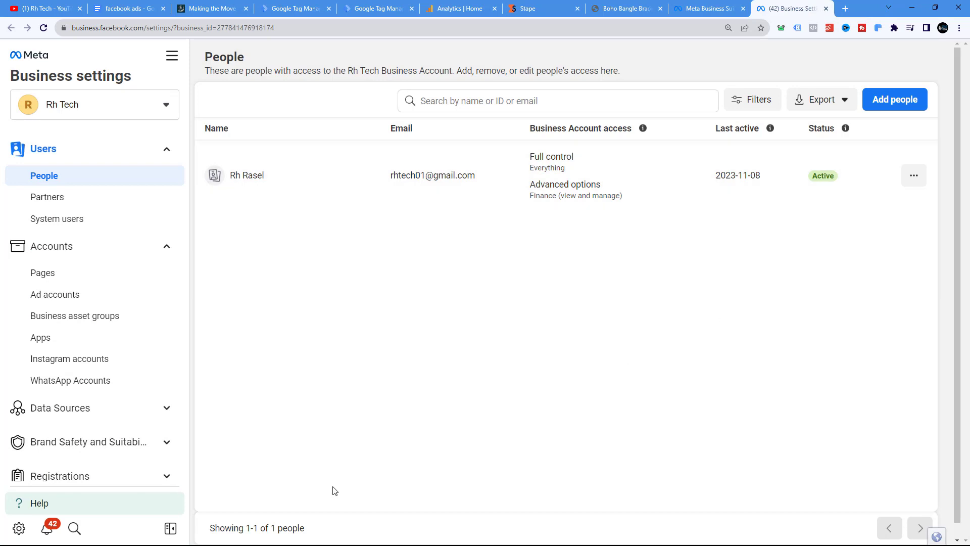
scroll(124, 381, down, 3)
click(120, 260)
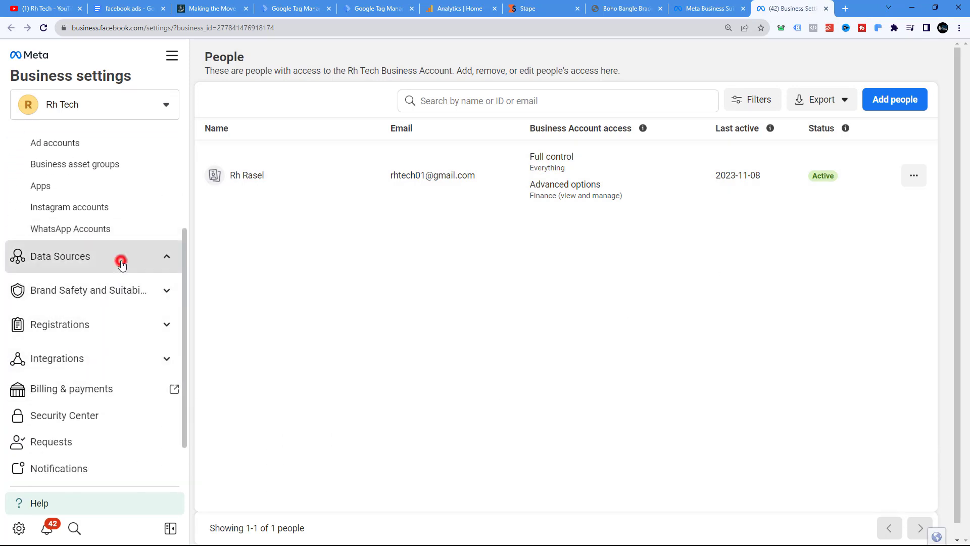
click(61, 347)
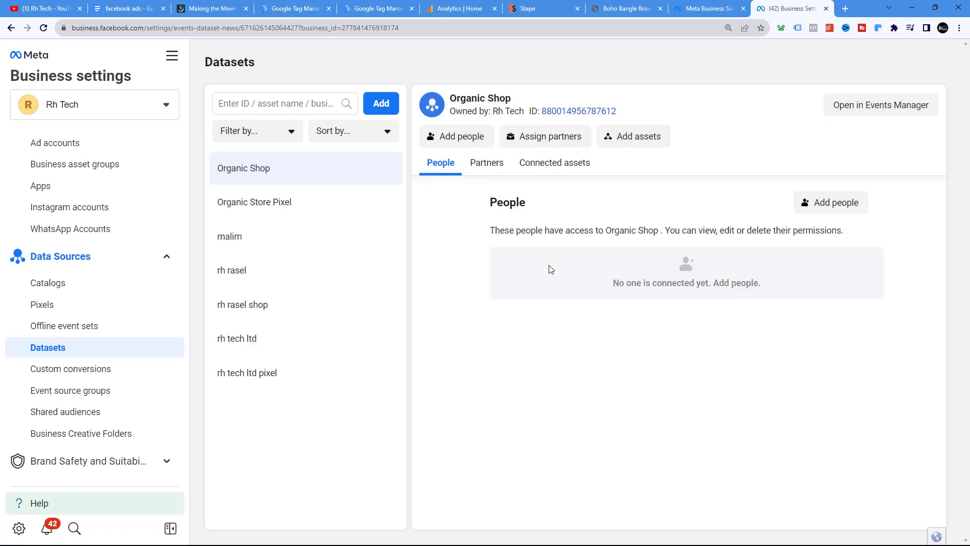
click(255, 383)
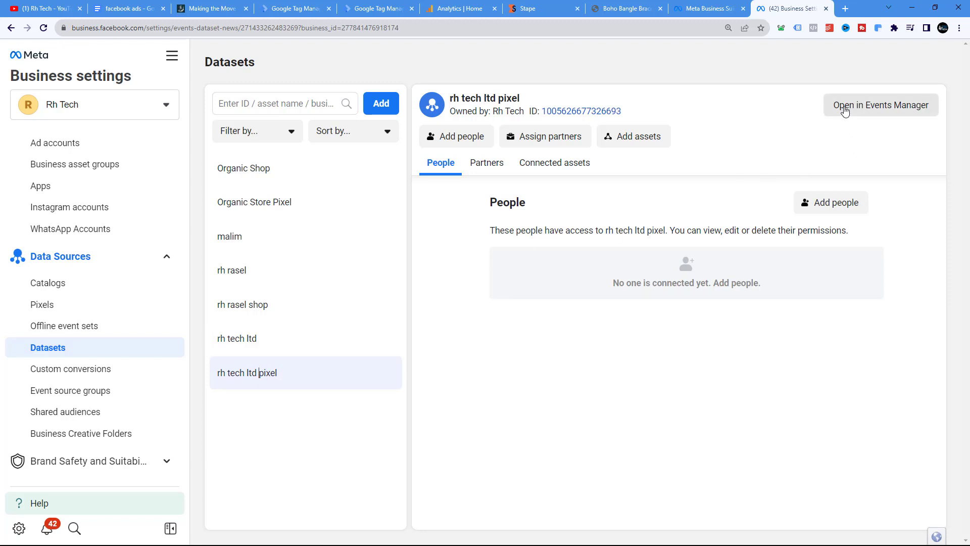
Open the rh tech ltd pixel in Events Manager, dismiss the popup, and copy its dataset ID from Settings
click(868, 112)
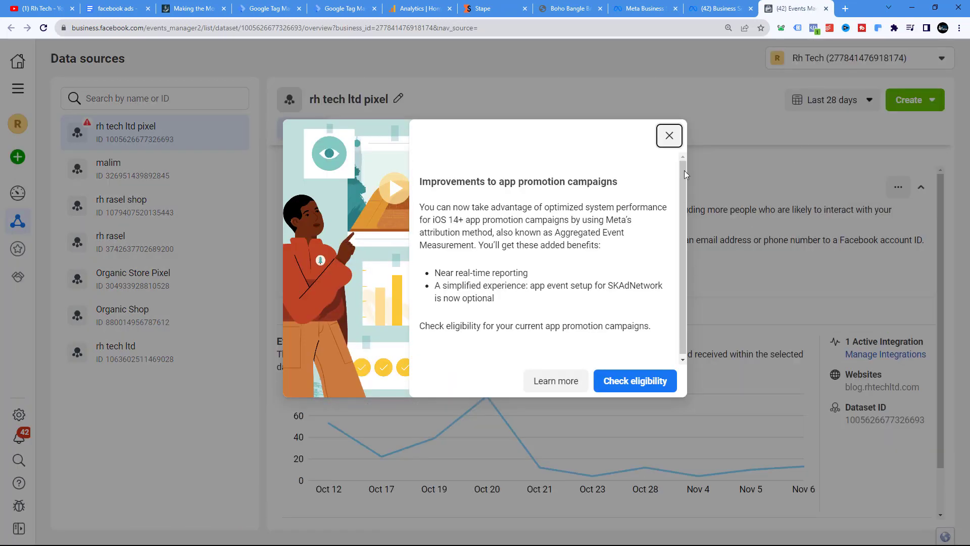
click(668, 135)
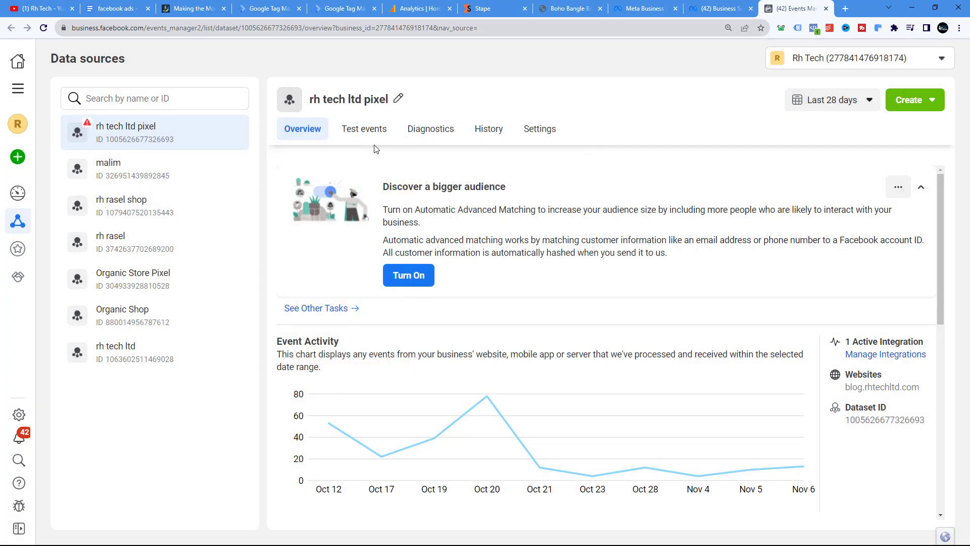
click(547, 130)
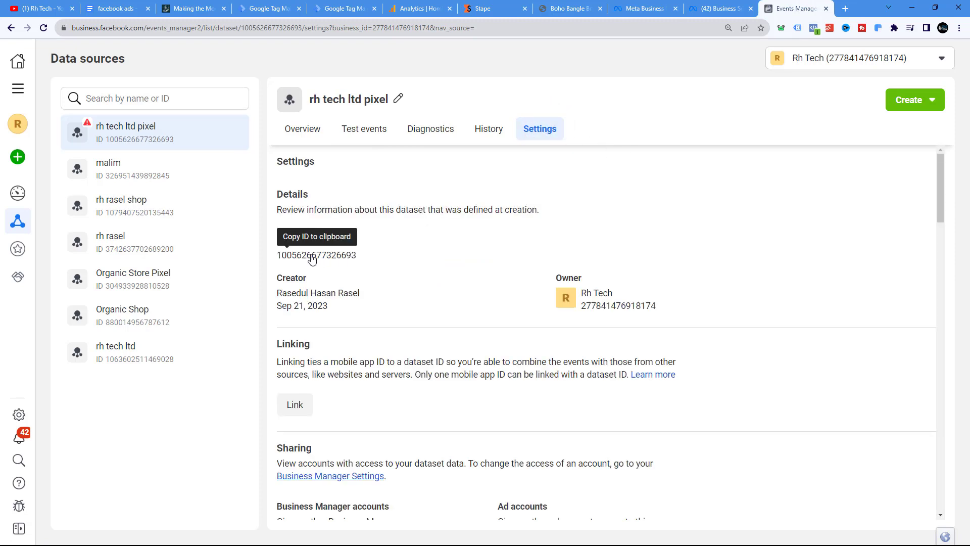
click(324, 259)
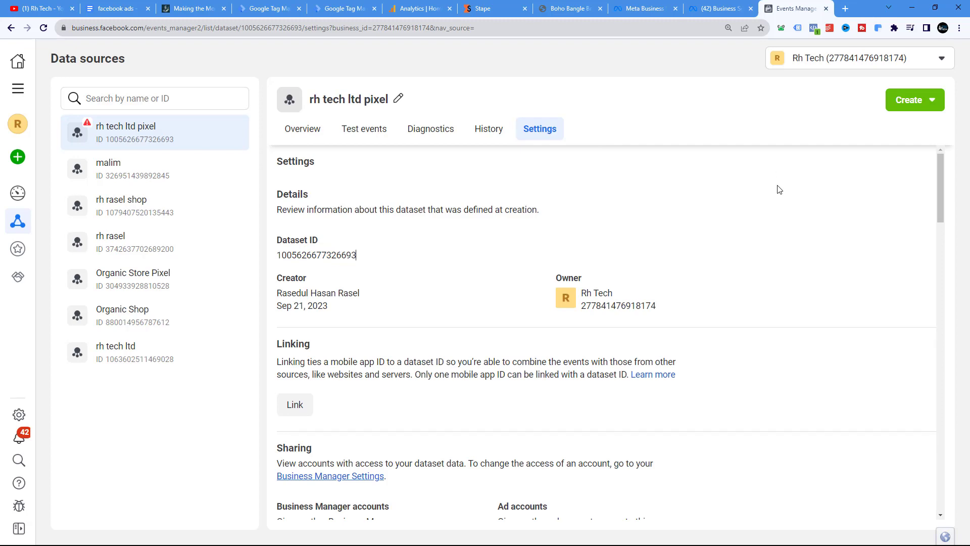
scroll(779, 190, down, 5)
scroll(780, 194, up, 5)
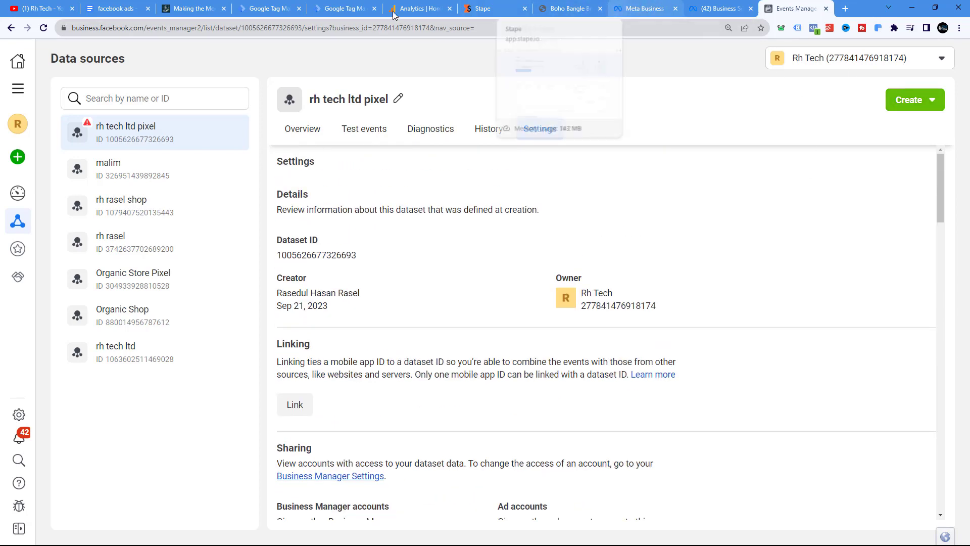
click(273, 8)
click(327, 7)
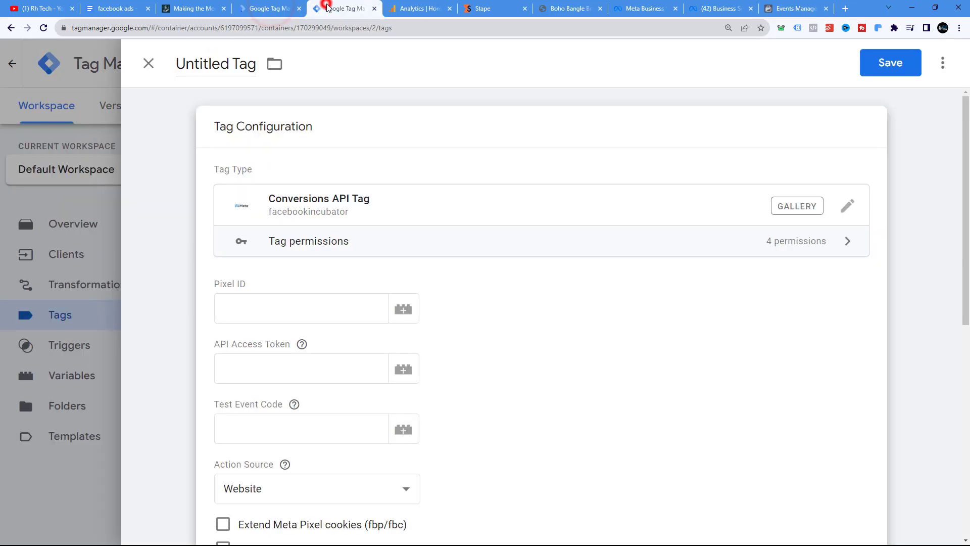
click(250, 310)
right_click(251, 309)
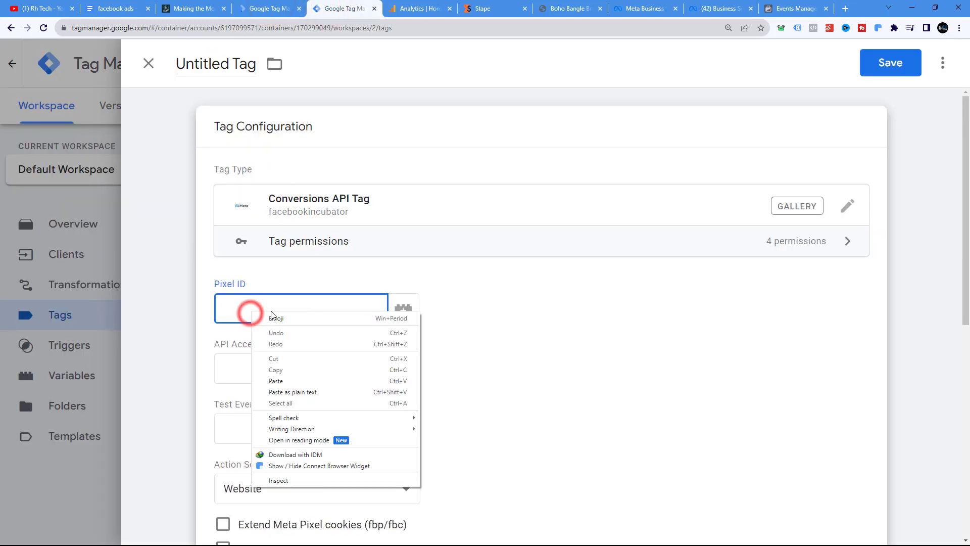
click(297, 380)
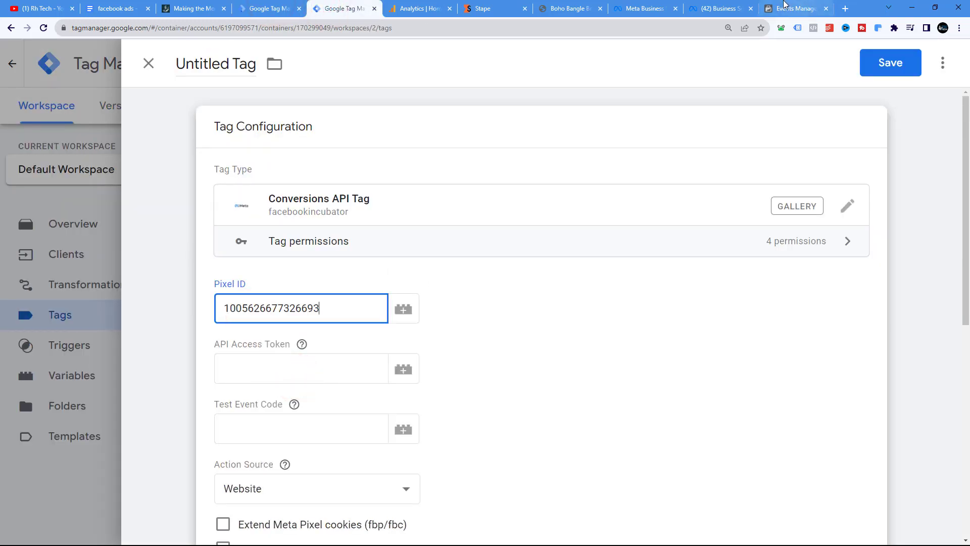
Browse the web container's workspace tags and user-defined variables
click(266, 7)
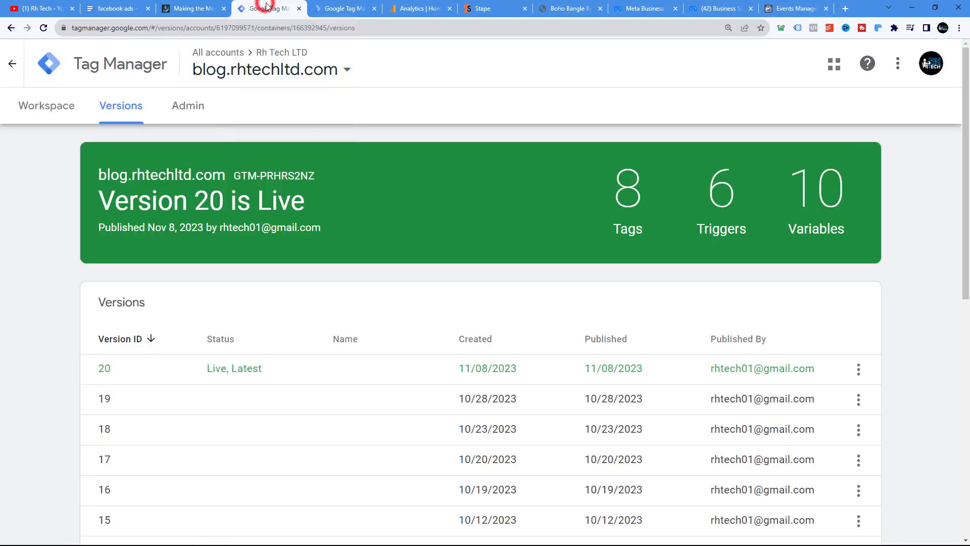
click(45, 105)
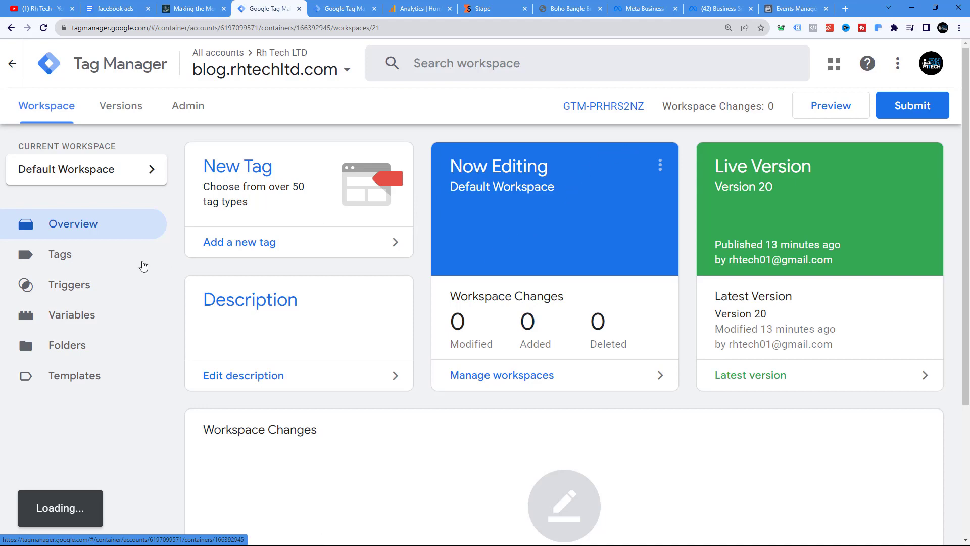
scroll(208, 296, down, 4)
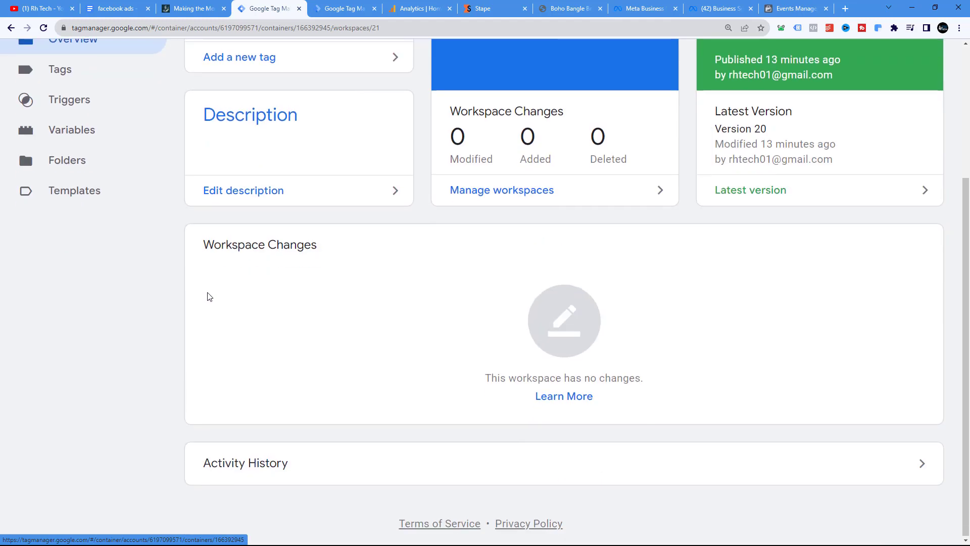
scroll(96, 268, up, 4)
click(58, 258)
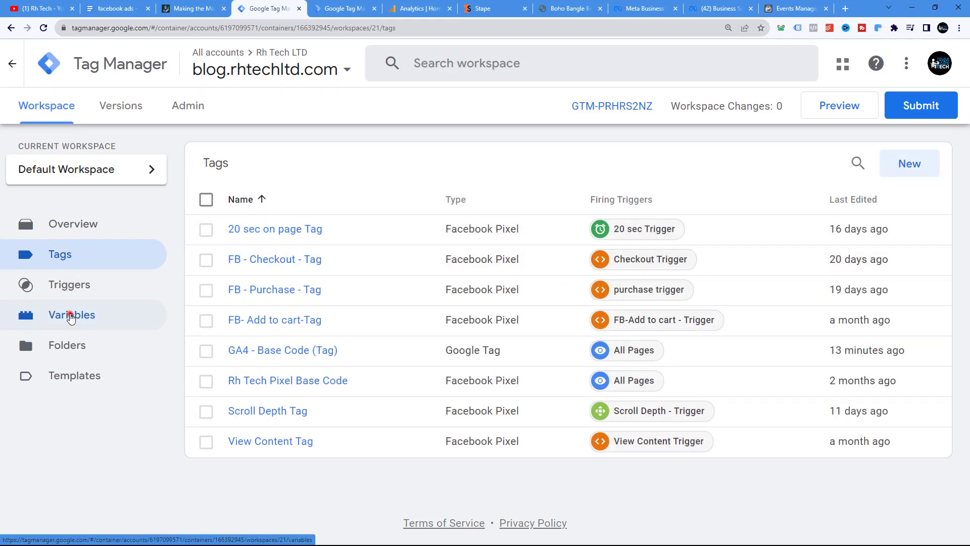
click(72, 314)
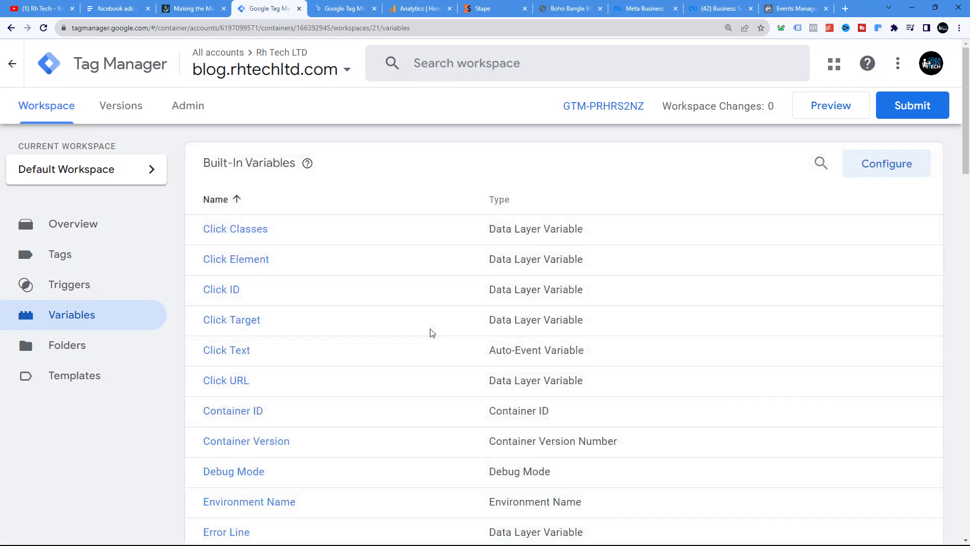
scroll(432, 333, down, 15)
scroll(432, 336, down, 8)
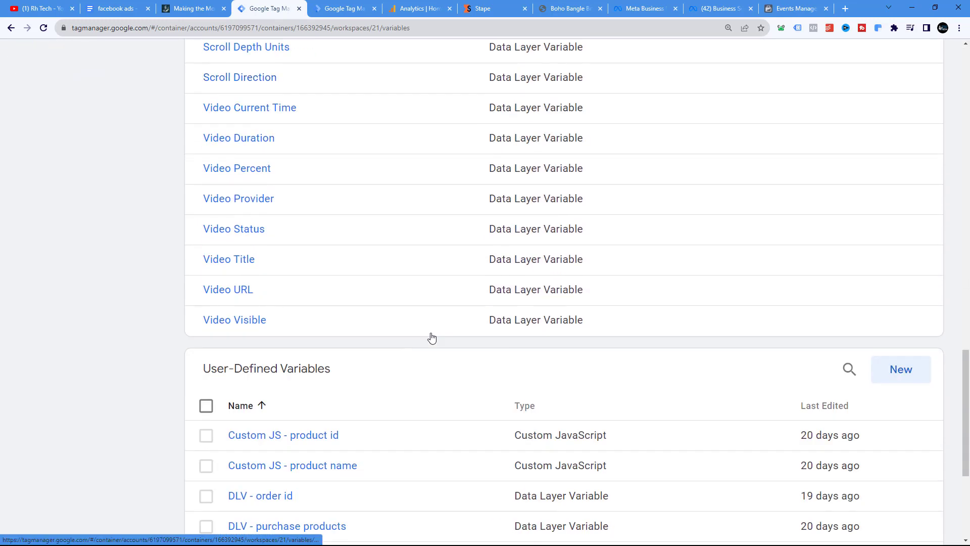
scroll(432, 337, down, 5)
scroll(432, 337, up, 7)
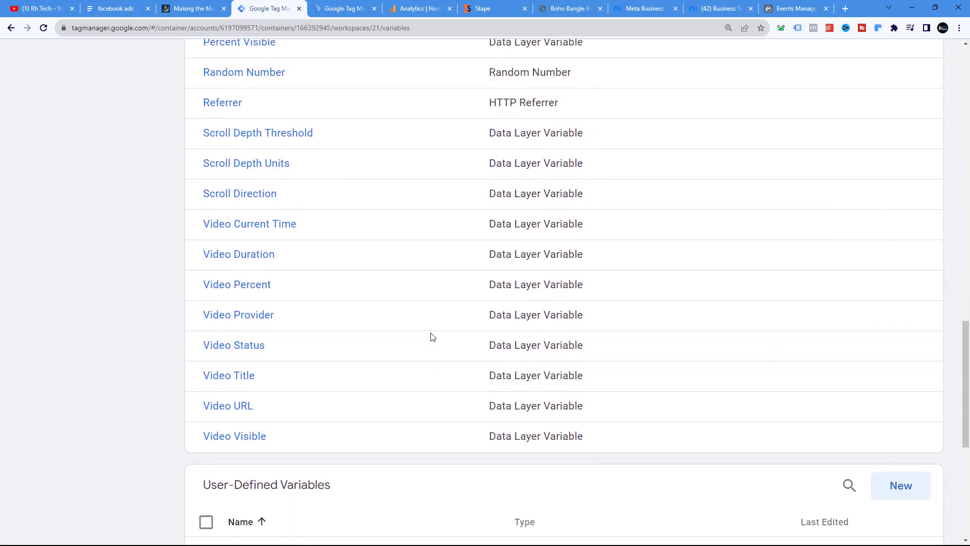
scroll(432, 337, up, 1)
scroll(432, 336, down, 5)
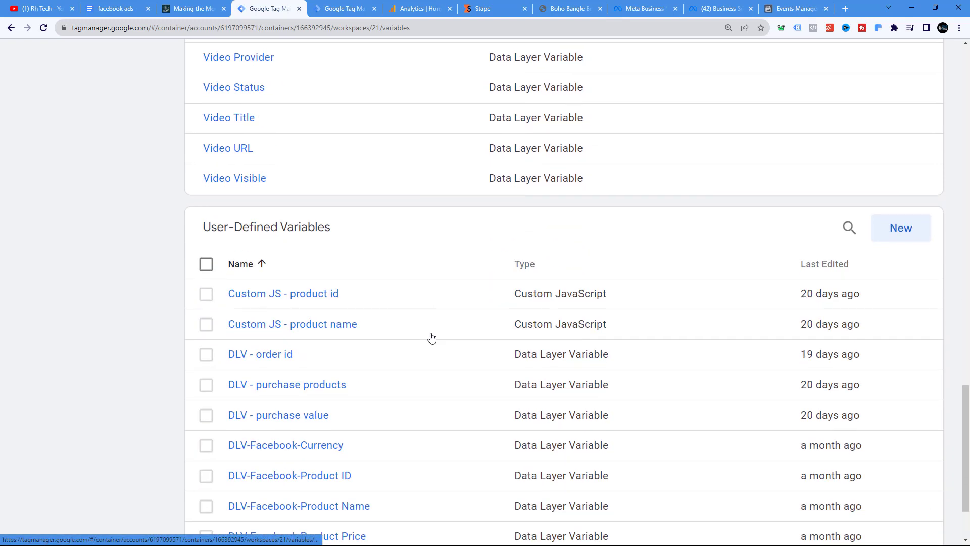
scroll(432, 337, down, 2)
Open the pixel id constant variable and compare its value with the server tag's Pixel ID, then close it
click(248, 470)
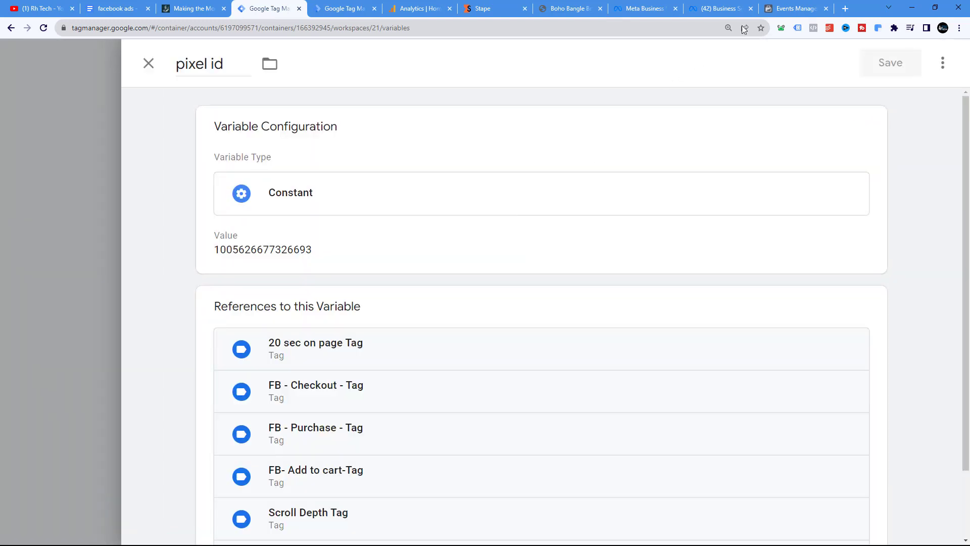
click(338, 14)
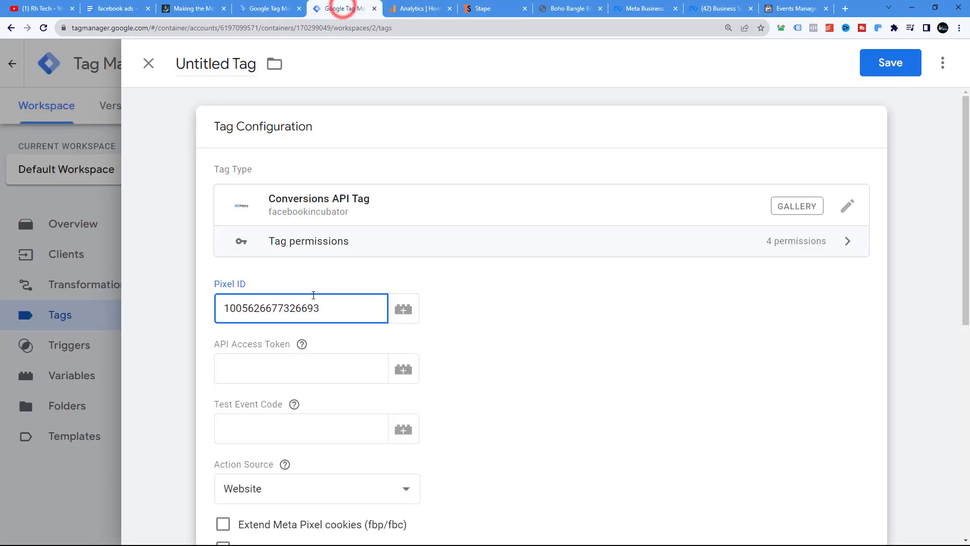
click(268, 5)
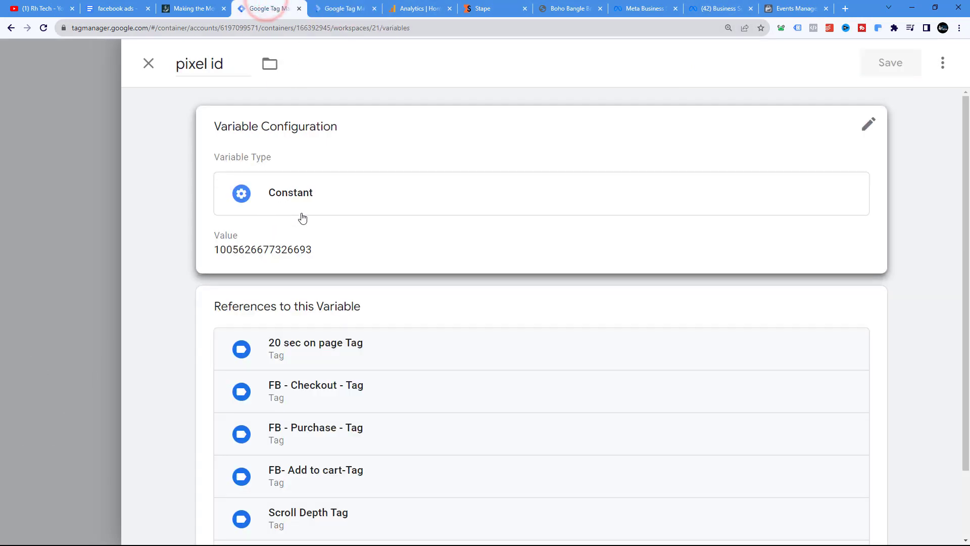
click(316, 248)
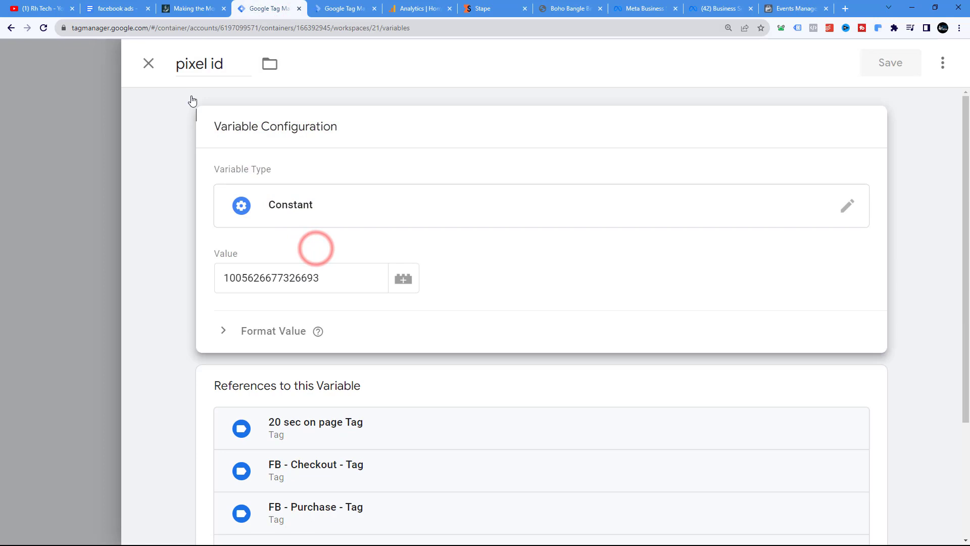
click(149, 64)
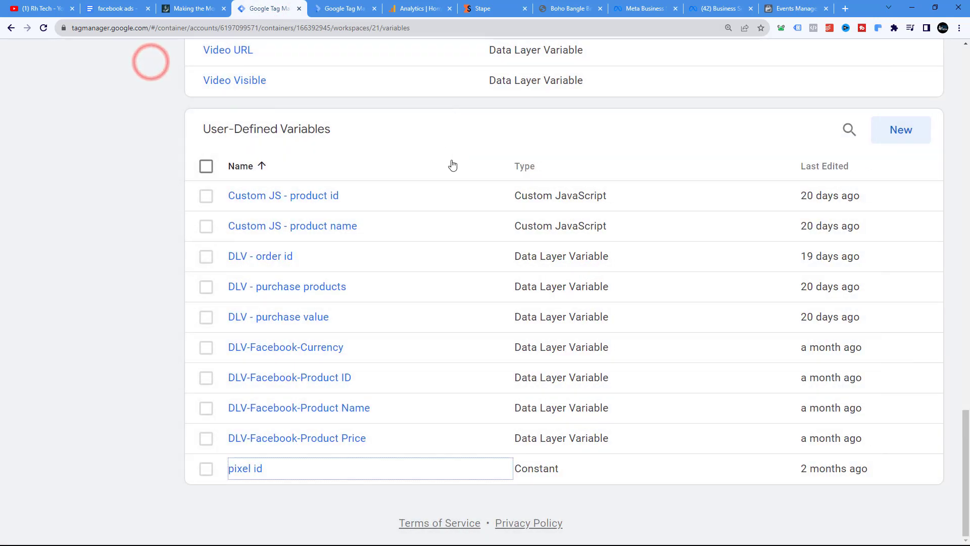
Generate a Conversions API access token in the rh tech ltd pixel's settings and copy it
click(353, 7)
scroll(314, 241, down, 3)
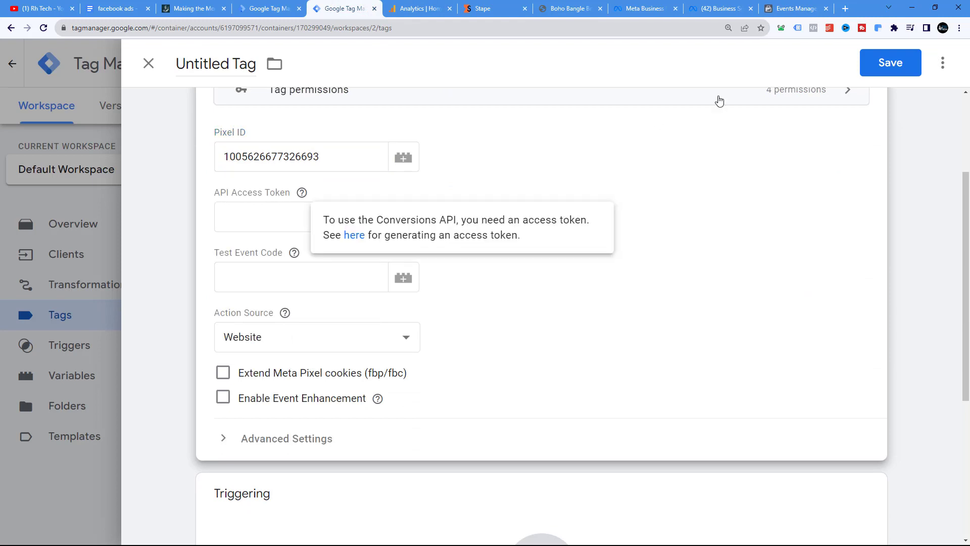
drag(795, 9, 348, 9)
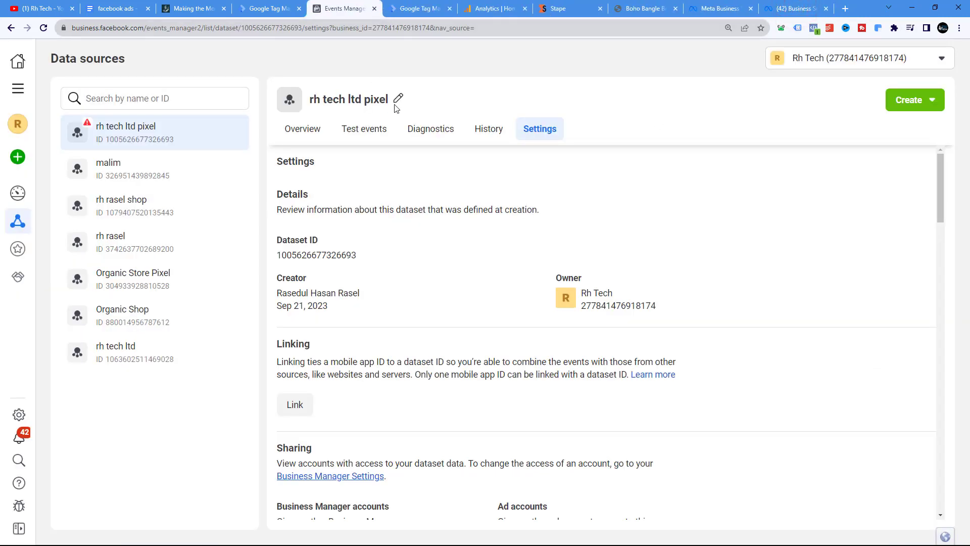
scroll(436, 206, down, 12)
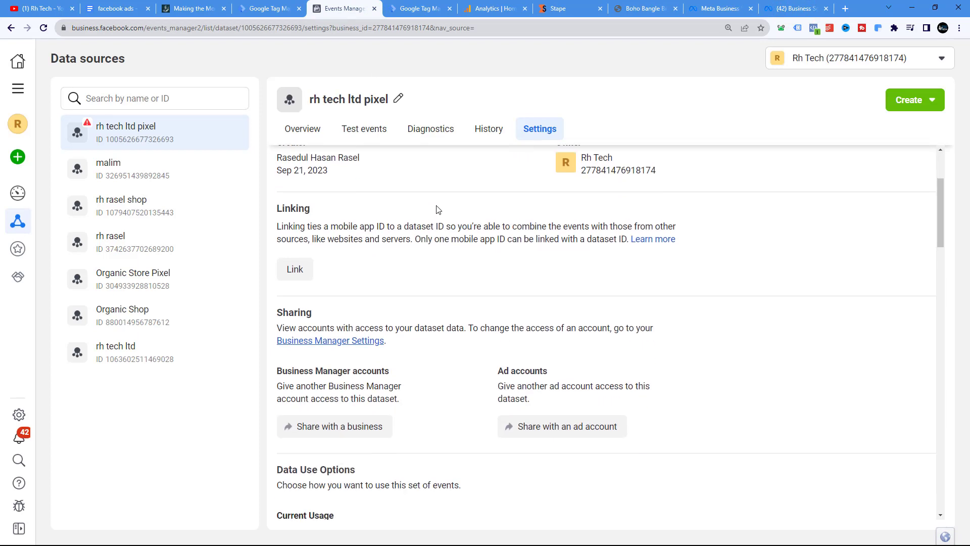
scroll(555, 286, down, 1)
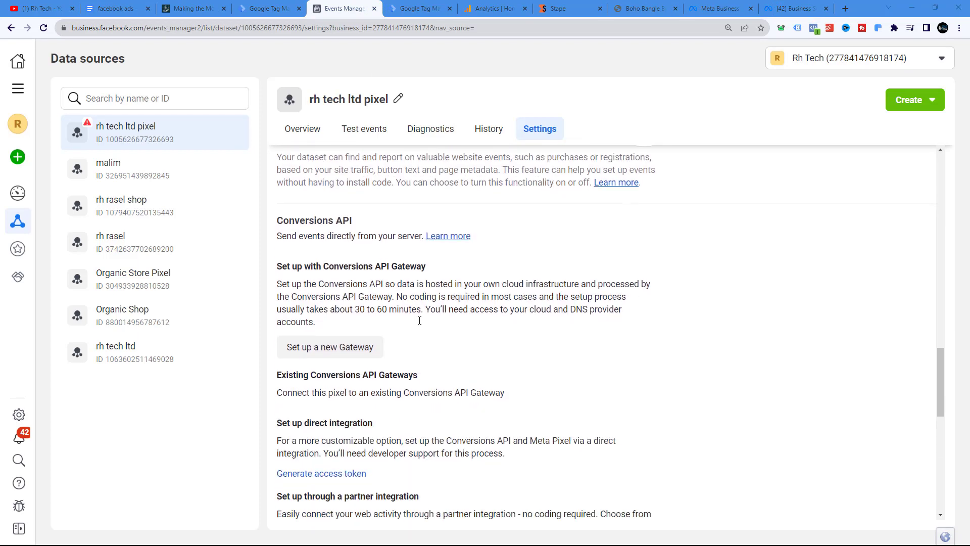
drag(281, 220, 346, 220)
scroll(384, 262, down, 2)
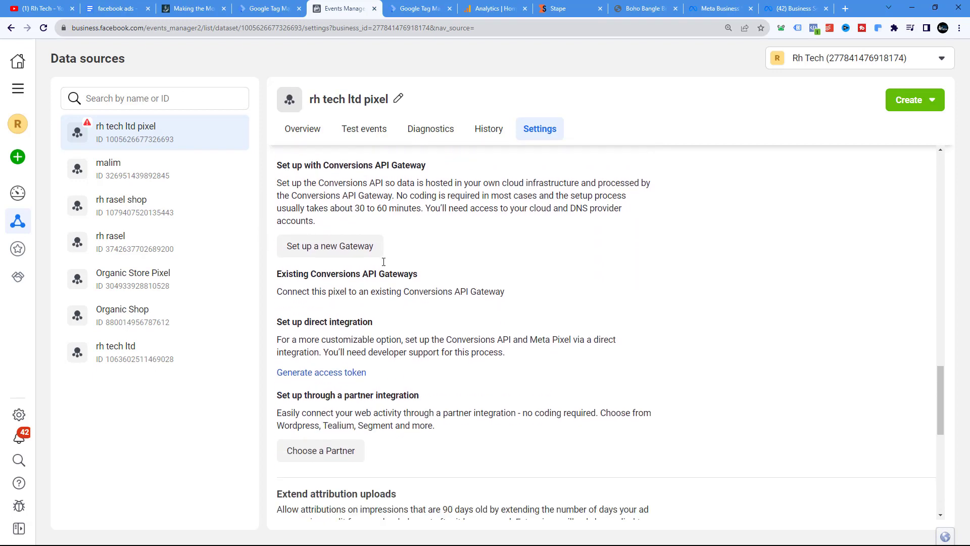
click(334, 376)
scroll(312, 303, down, 2)
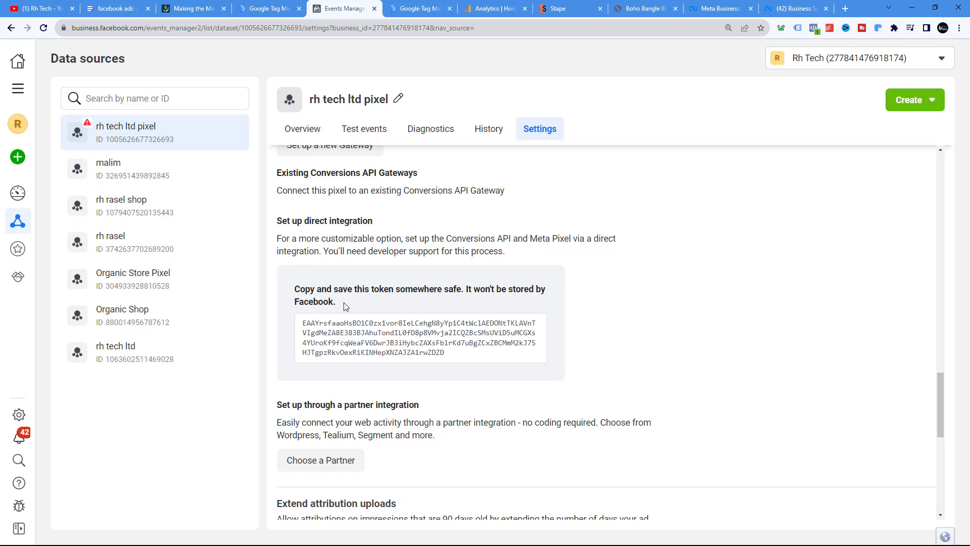
click(380, 335)
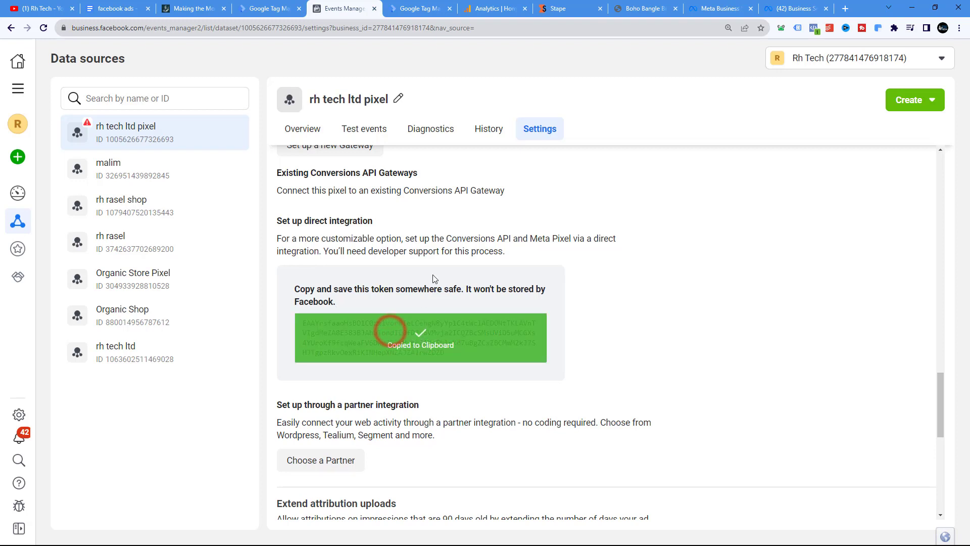
Paste the copied access token into the Conversions API Tag's API Access Token field
click(423, 9)
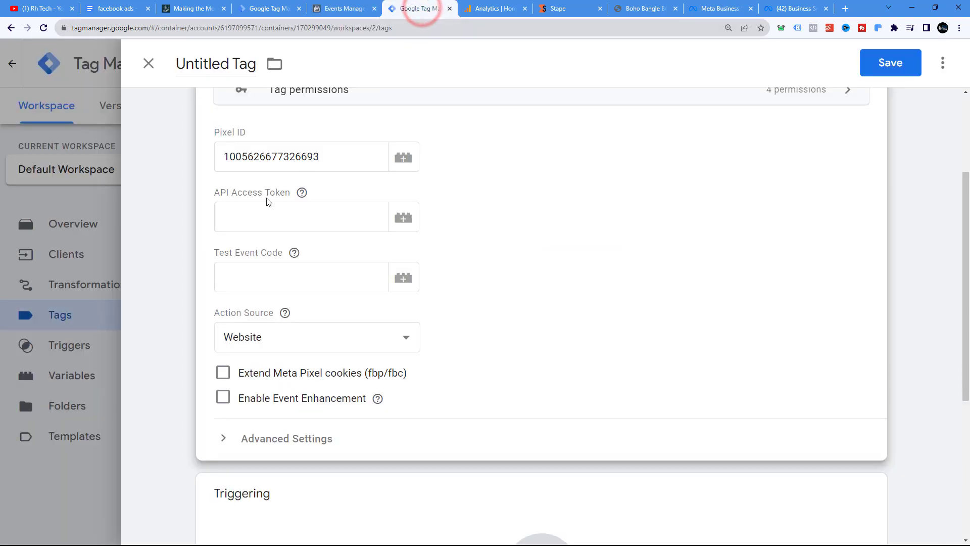
click(263, 210)
right_click(262, 210)
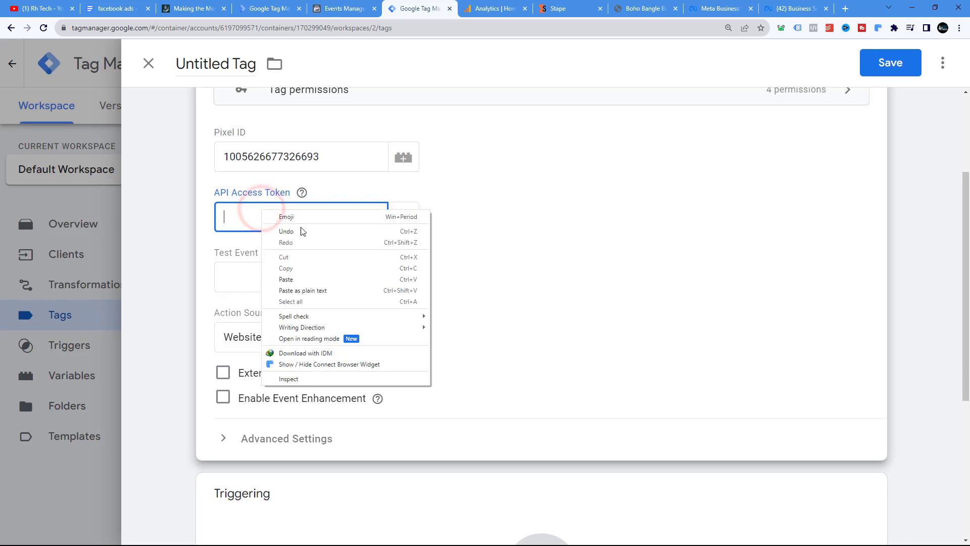
click(294, 276)
click(293, 249)
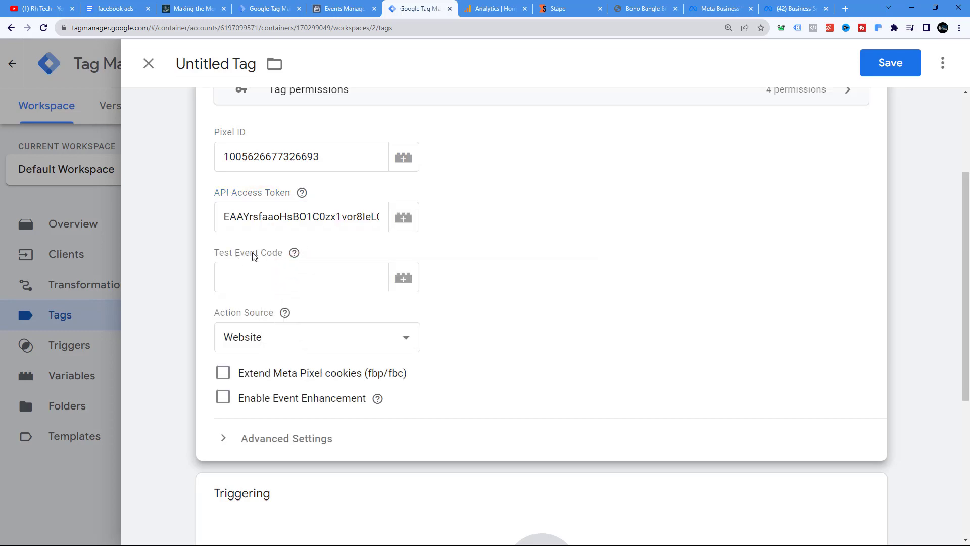
Open the pixel's Test events and copy the server events test code TEST24382
click(338, 9)
scroll(354, 253, up, 8)
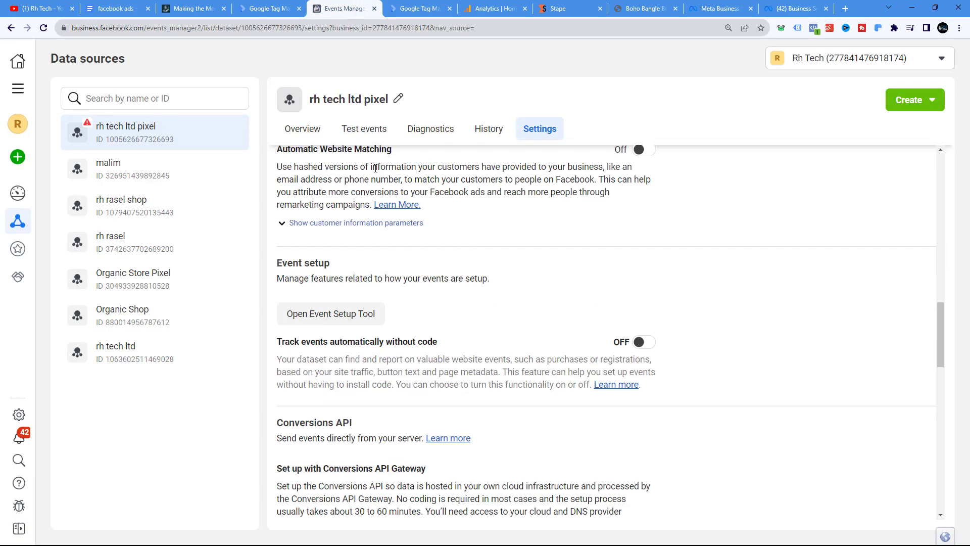
click(365, 132)
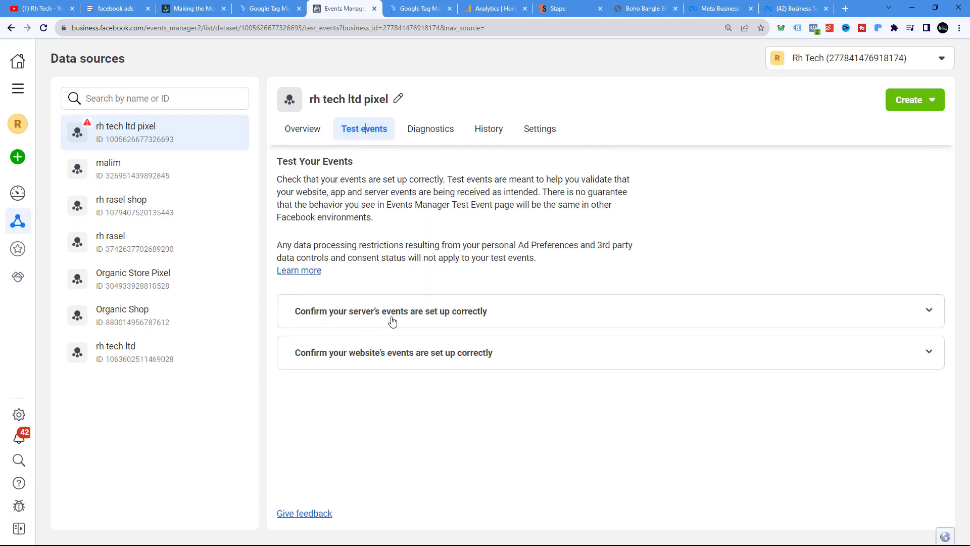
click(475, 314)
scroll(390, 353, down, 2)
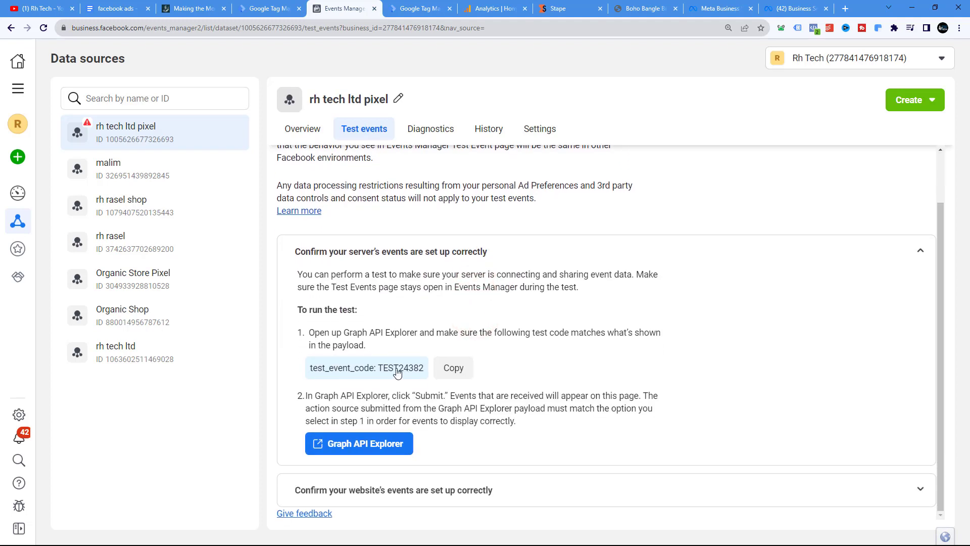
drag(380, 373, 425, 373)
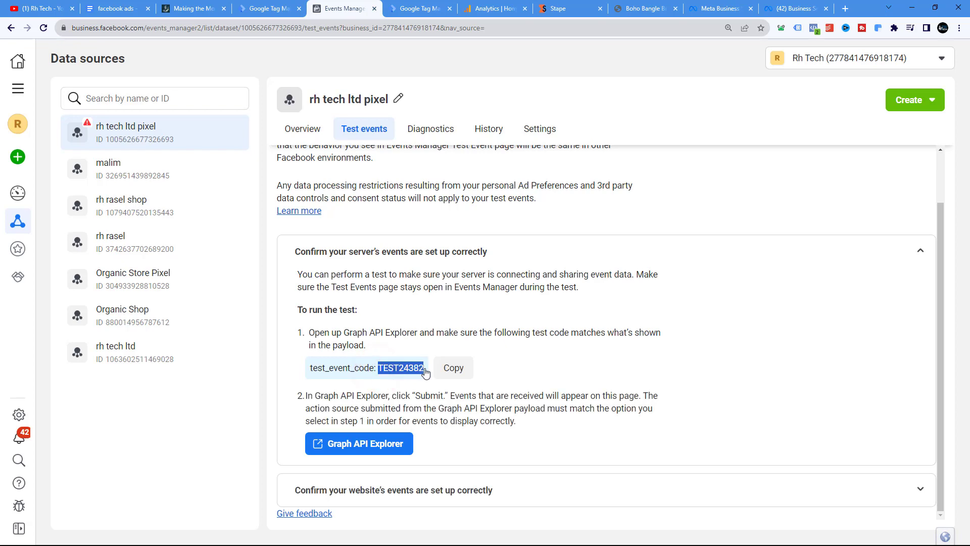
right_click(415, 371)
click(428, 374)
Paste the test code TEST24382 into the tag's Test Event Code field
click(419, 9)
click(291, 271)
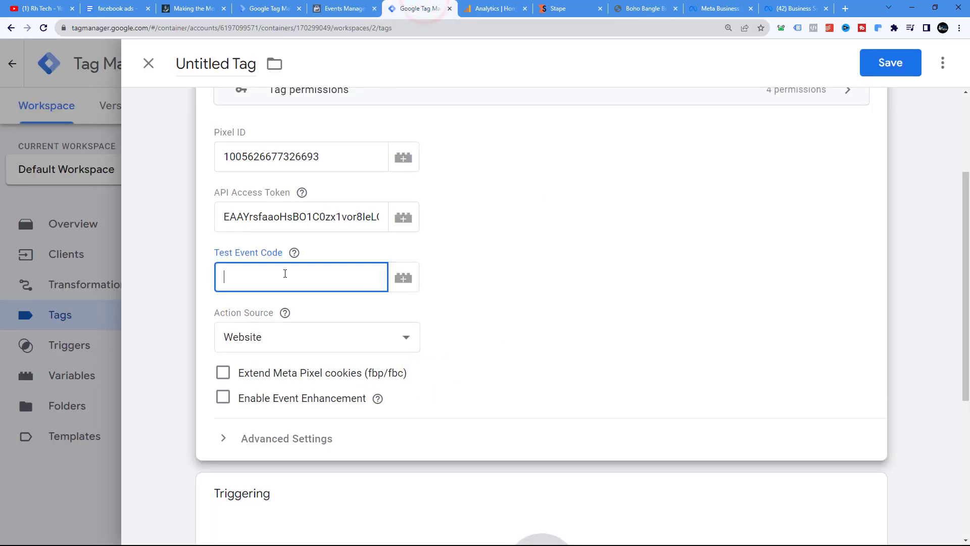
right_click(283, 271)
click(335, 338)
Set the tag's firing trigger to GA4Trigger
scroll(428, 197, down, 5)
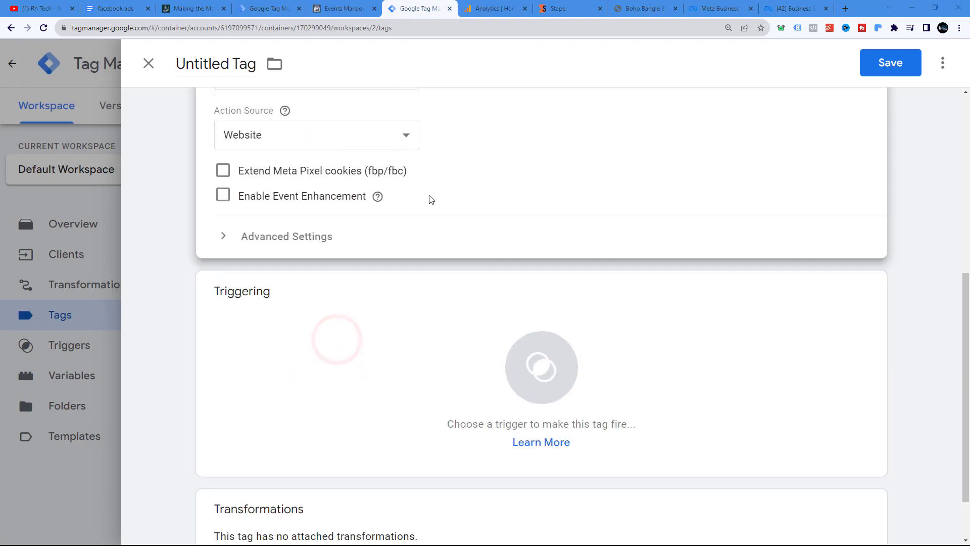
click(293, 232)
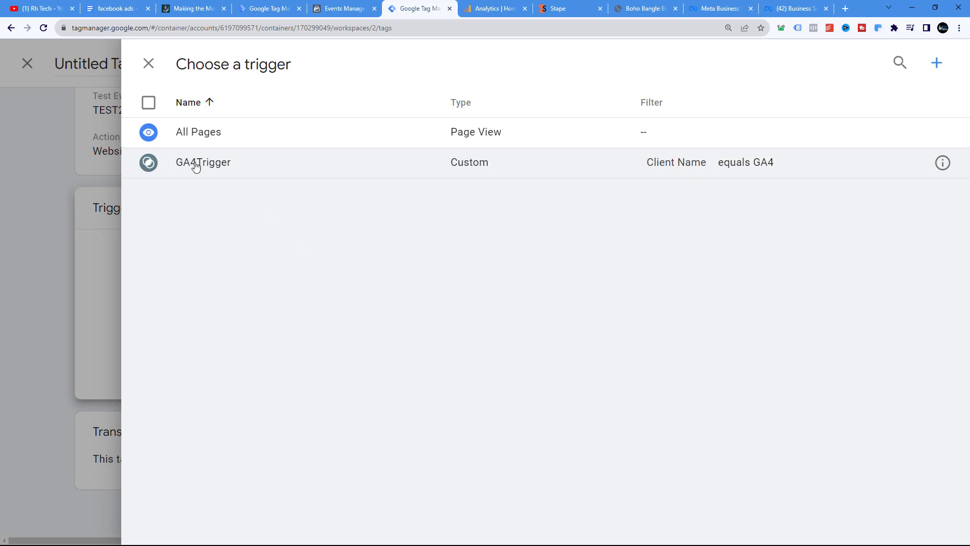
click(147, 164)
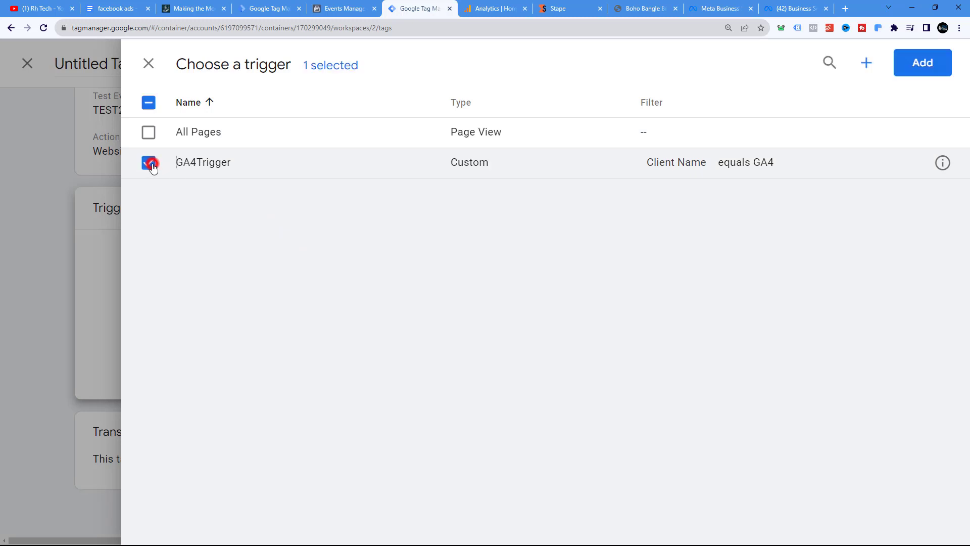
click(918, 74)
Save the tag under the name Conversions API Tag
scroll(604, 298, up, 3)
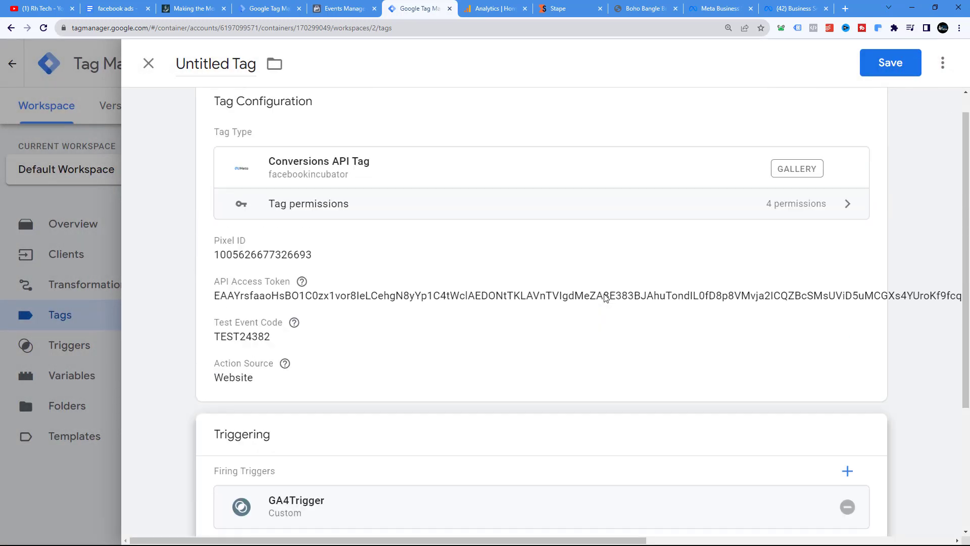
scroll(604, 298, up, 1)
click(890, 62)
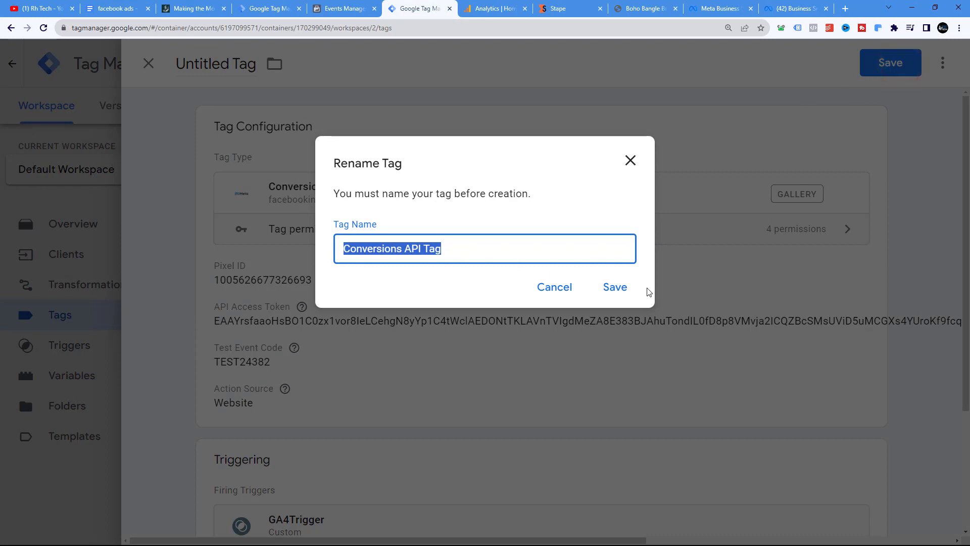
click(614, 287)
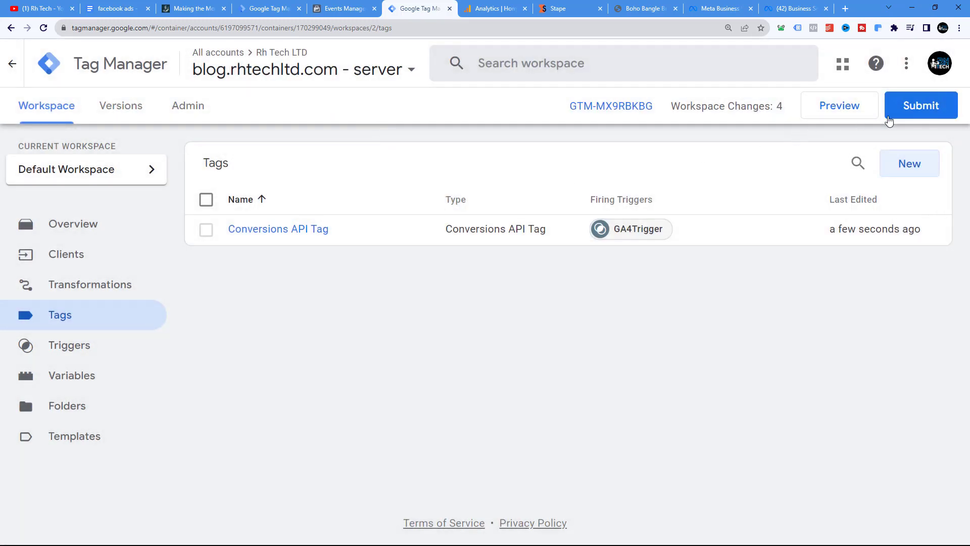
Submit and publish the server container changes without a version description, then return to the workspace
click(901, 110)
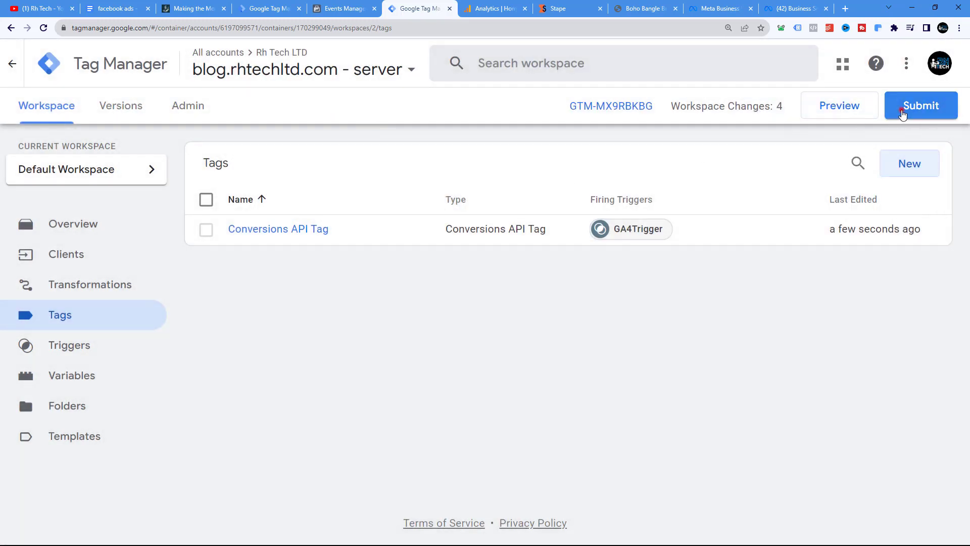
click(912, 69)
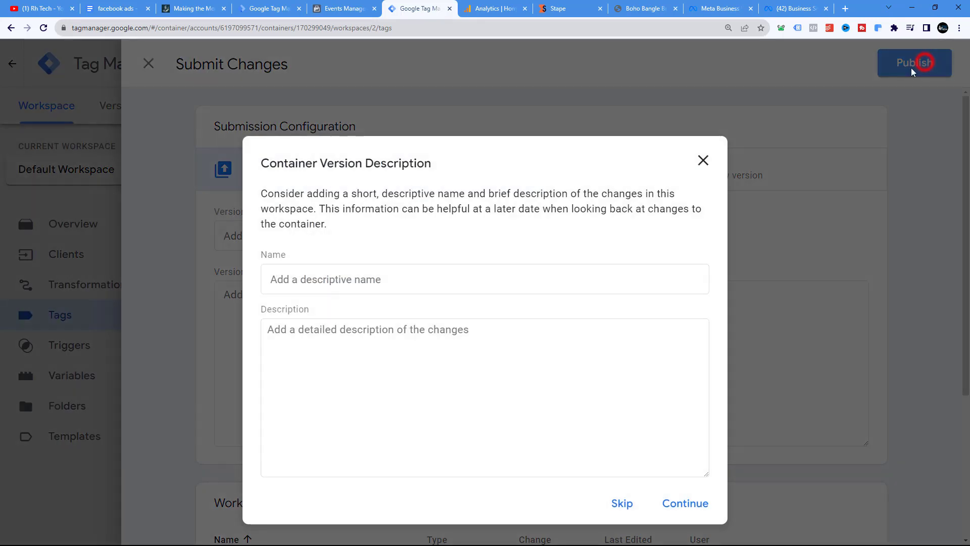
click(686, 504)
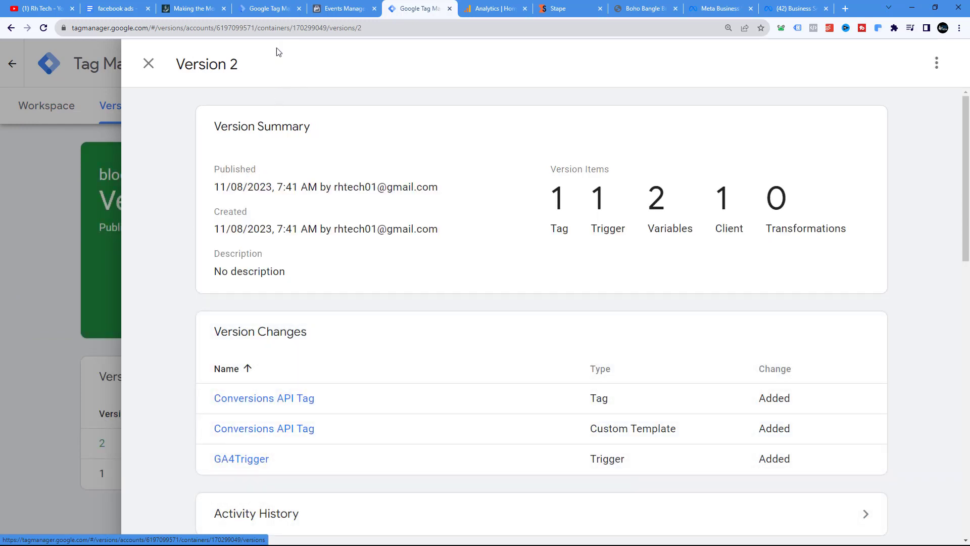
click(149, 63)
click(45, 104)
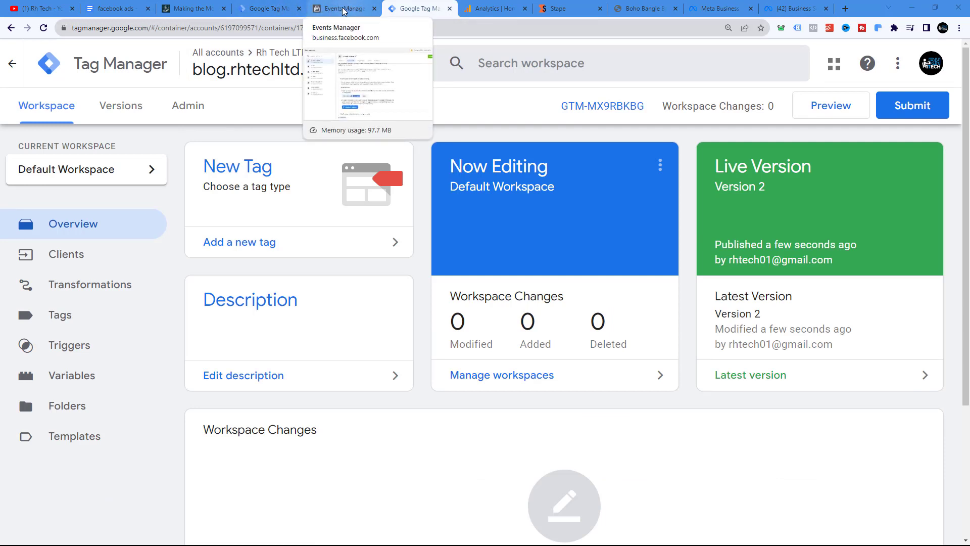
drag(419, 11, 342, 15)
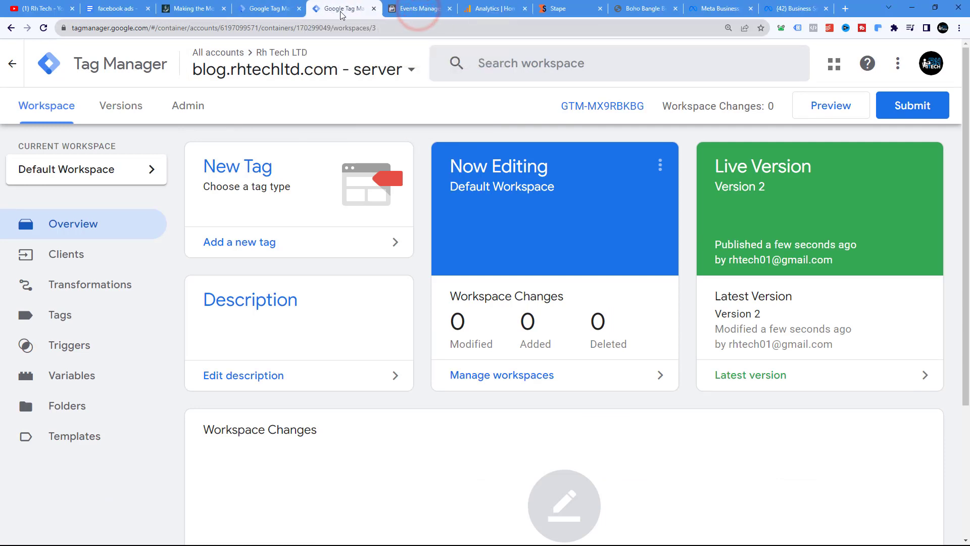
Start Preview mode for the web container and for the server container
click(277, 8)
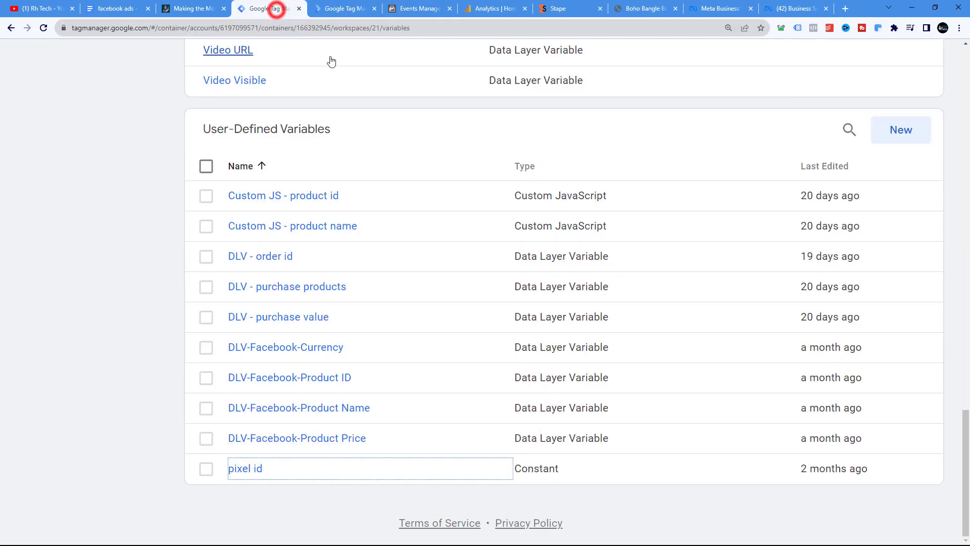
scroll(340, 117, up, 20)
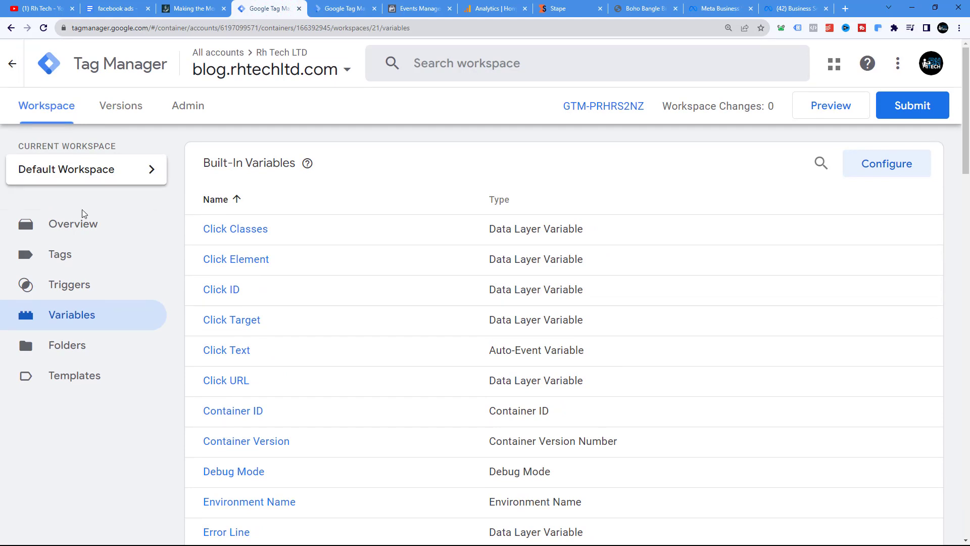
click(63, 221)
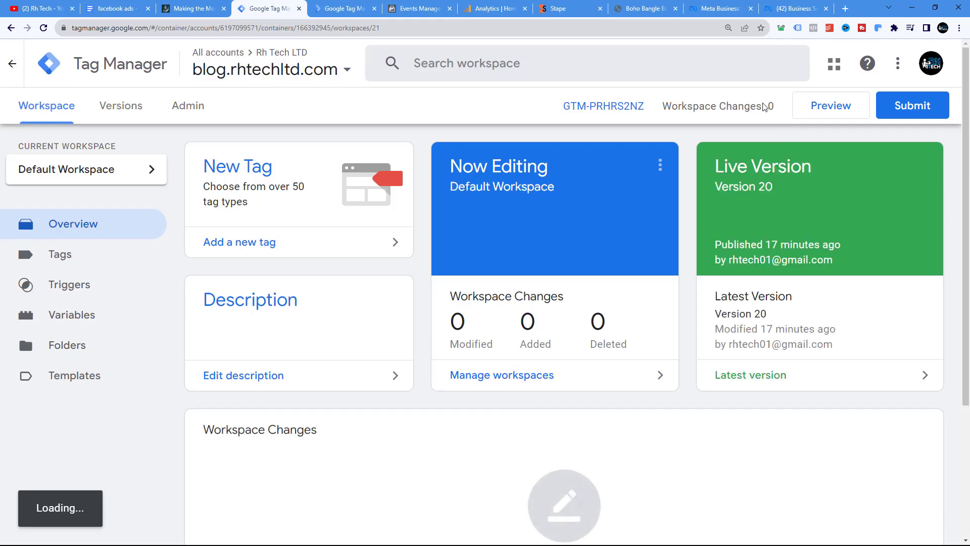
click(827, 110)
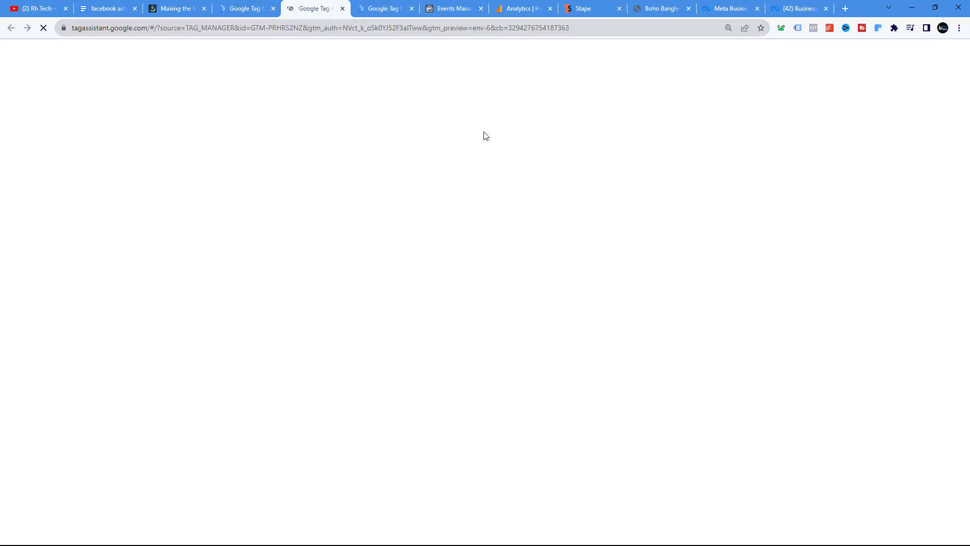
click(387, 8)
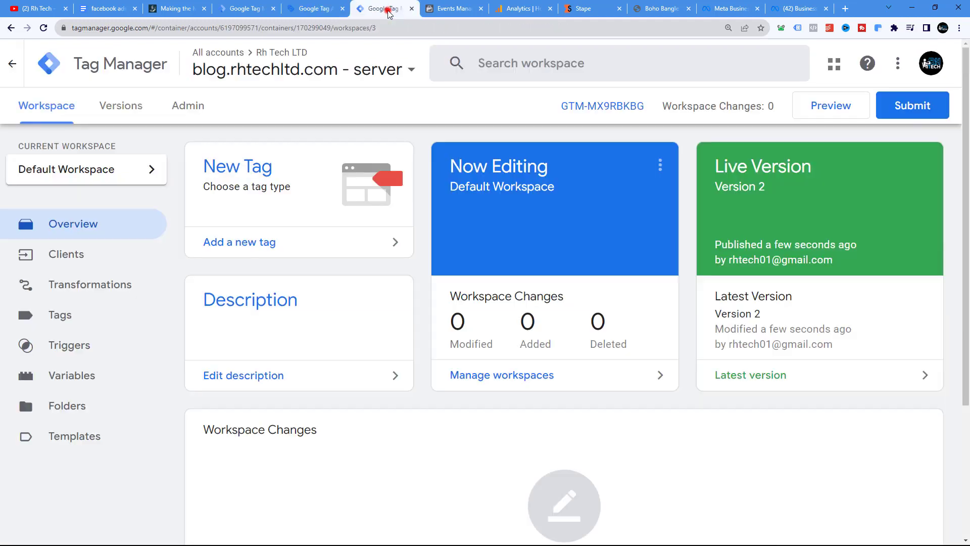
click(823, 104)
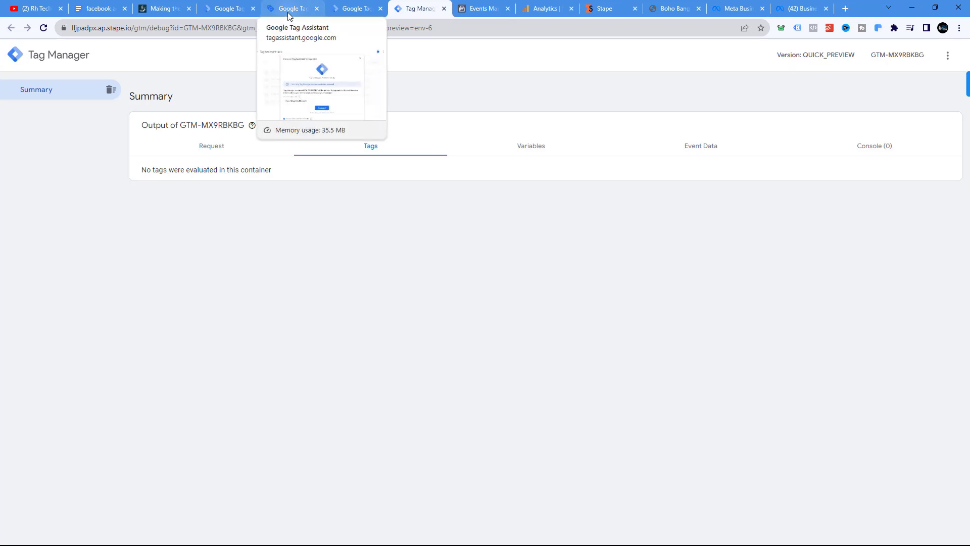
click(287, 9)
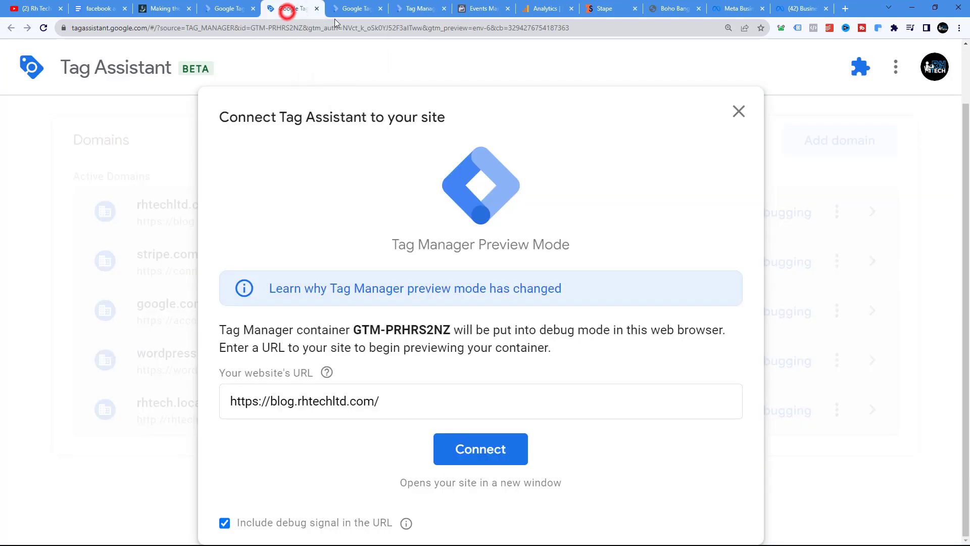
click(480, 451)
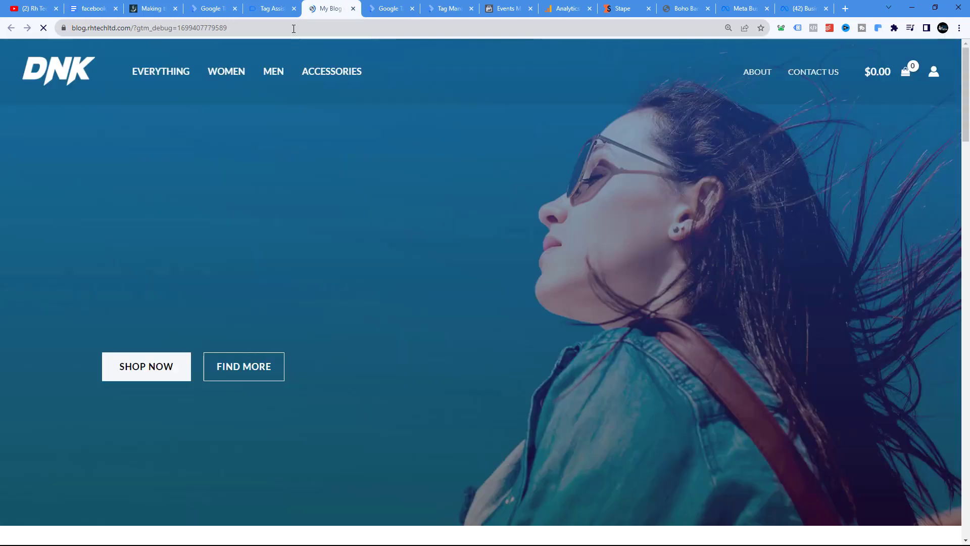
click(271, 9)
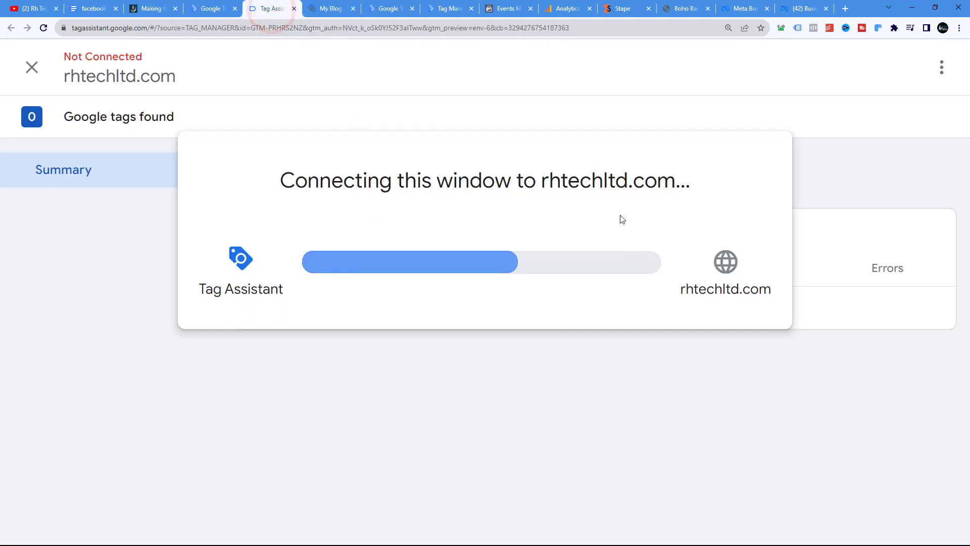
Review the tags fired in the web container preview, the server container debug view, and Facebook Test Events
click(451, 379)
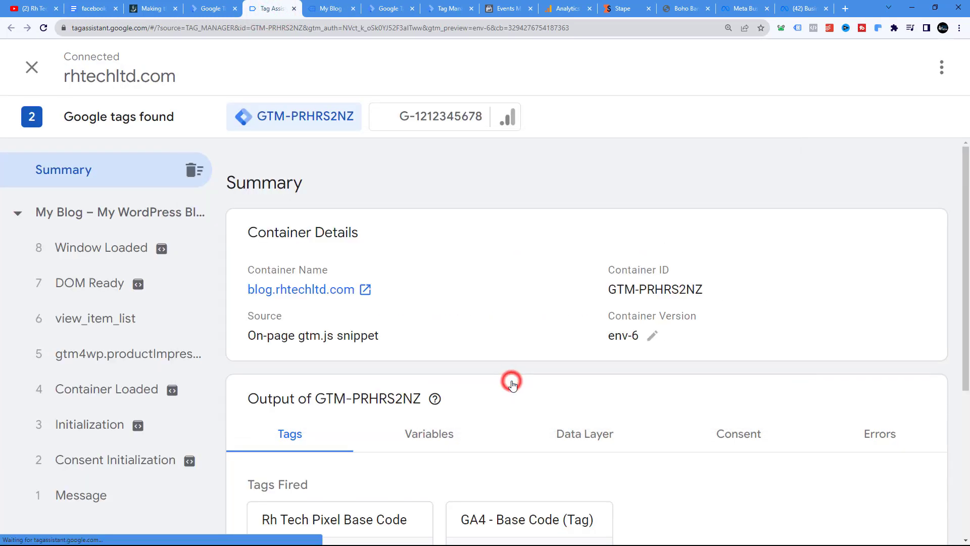
scroll(463, 333, down, 2)
scroll(466, 332, down, 3)
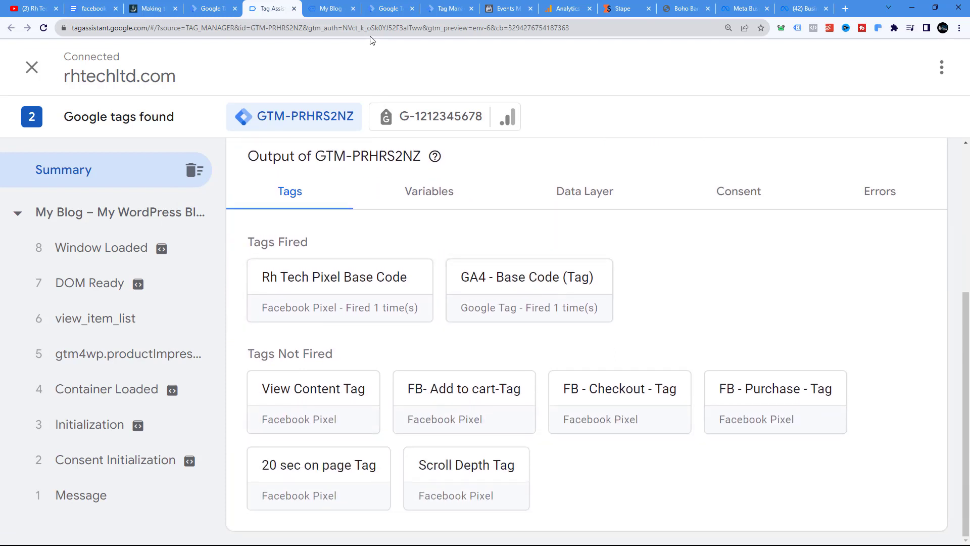
click(435, 9)
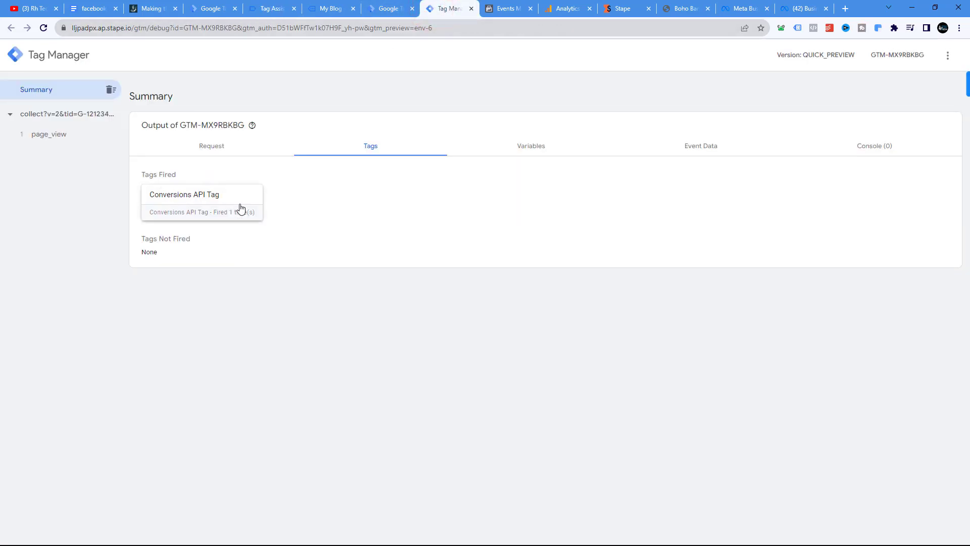
key(ctrl+plus)
key(ctrl+plus)
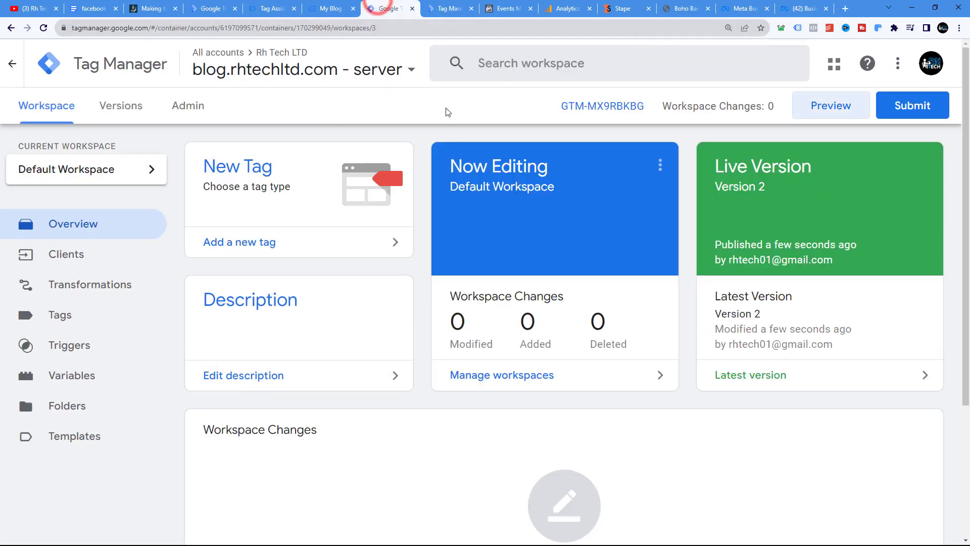
click(272, 8)
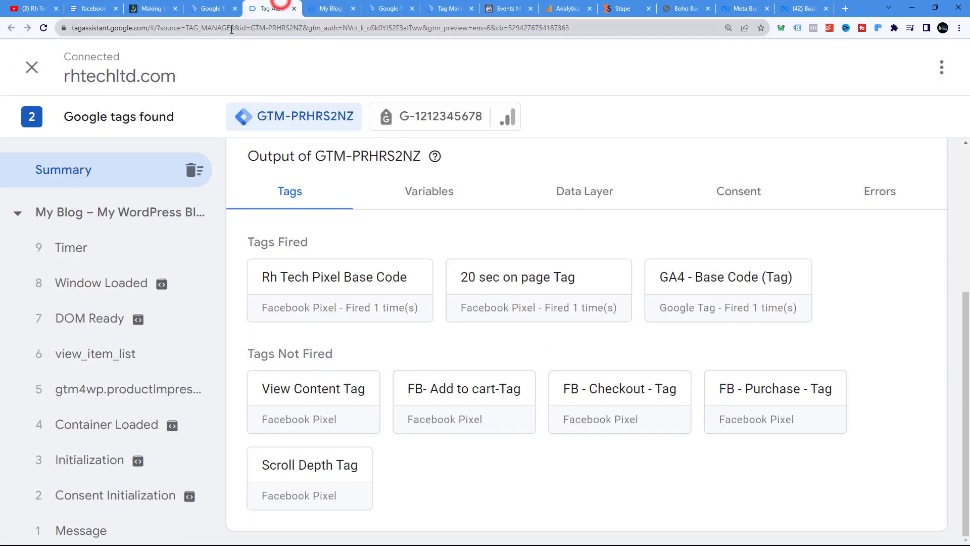
click(505, 8)
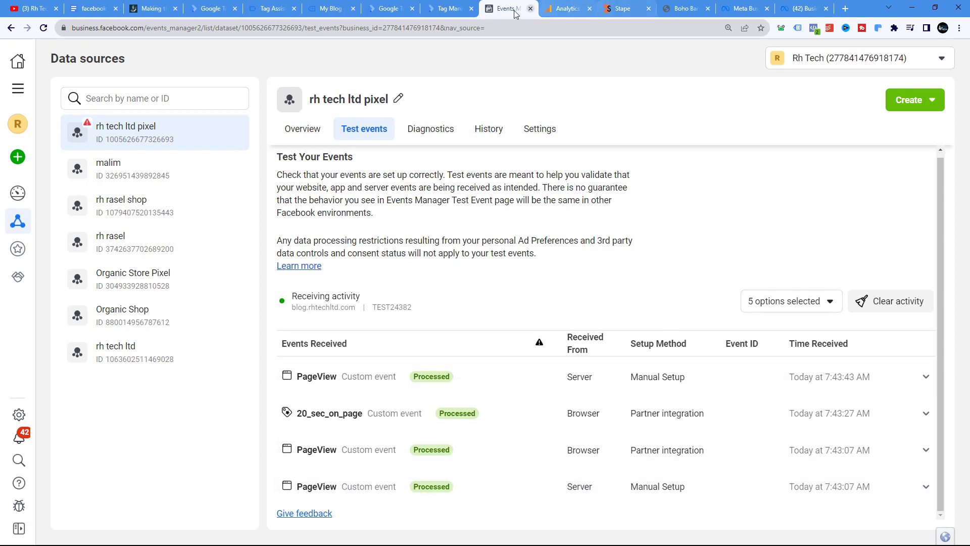
Browse the blog's home page and open the Accessories category to generate test events
click(328, 8)
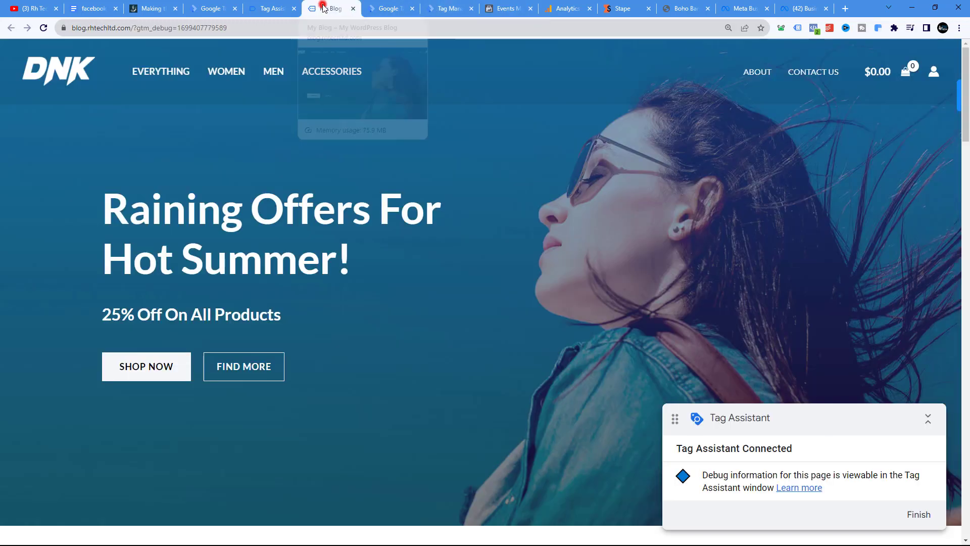
scroll(248, 246, down, 15)
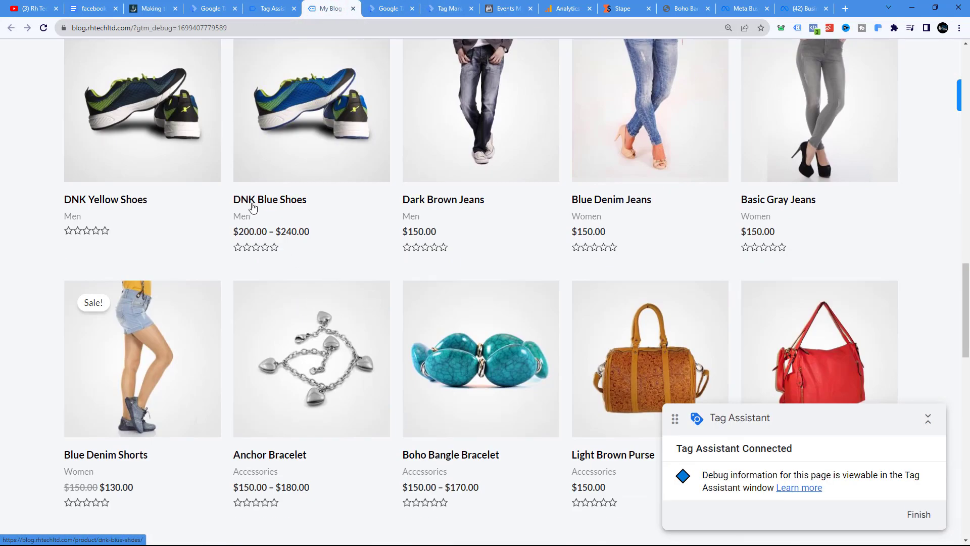
scroll(386, 314, down, 5)
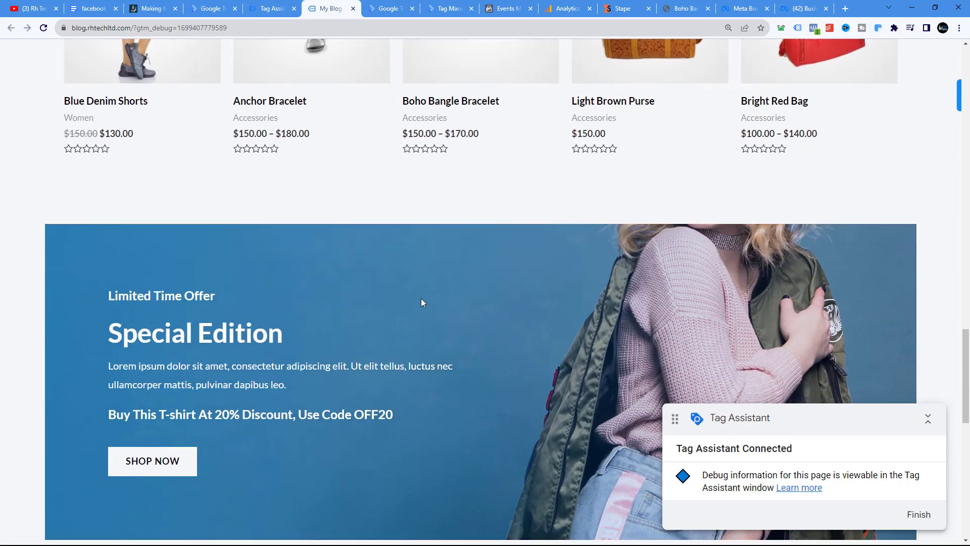
scroll(422, 303, up, 10)
scroll(423, 302, up, 6)
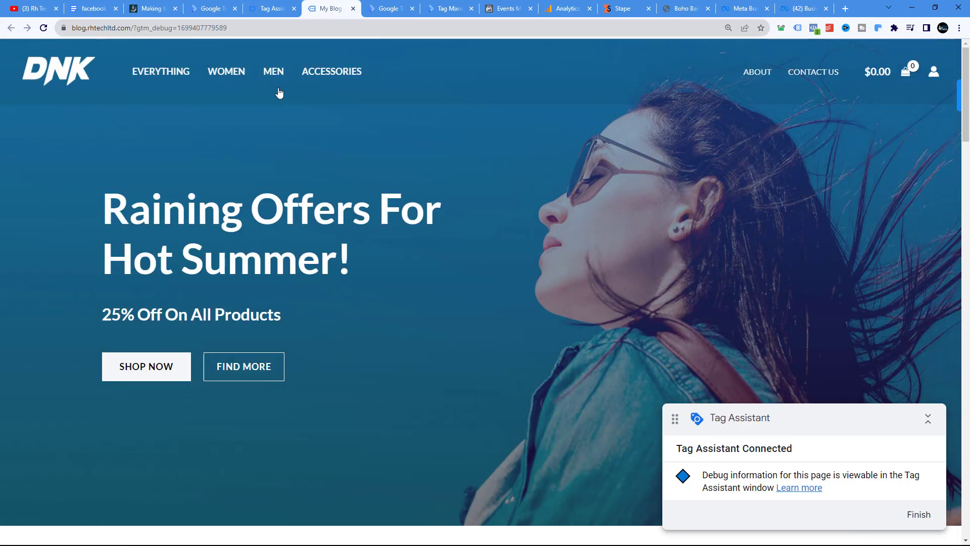
click(331, 72)
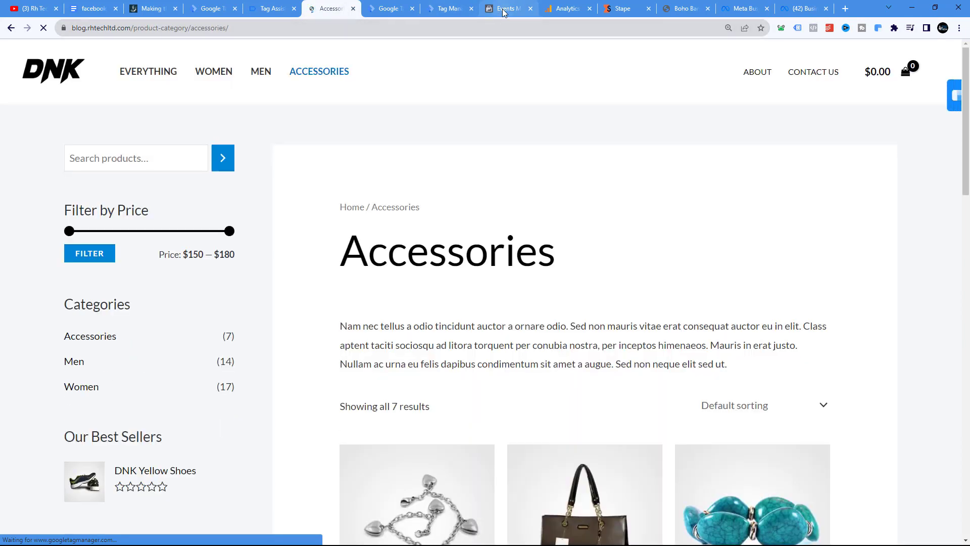
Compare the events received in Facebook Test Events with the tags fired in the server debug view and Tag Assistant
click(504, 9)
scroll(546, 255, down, 1)
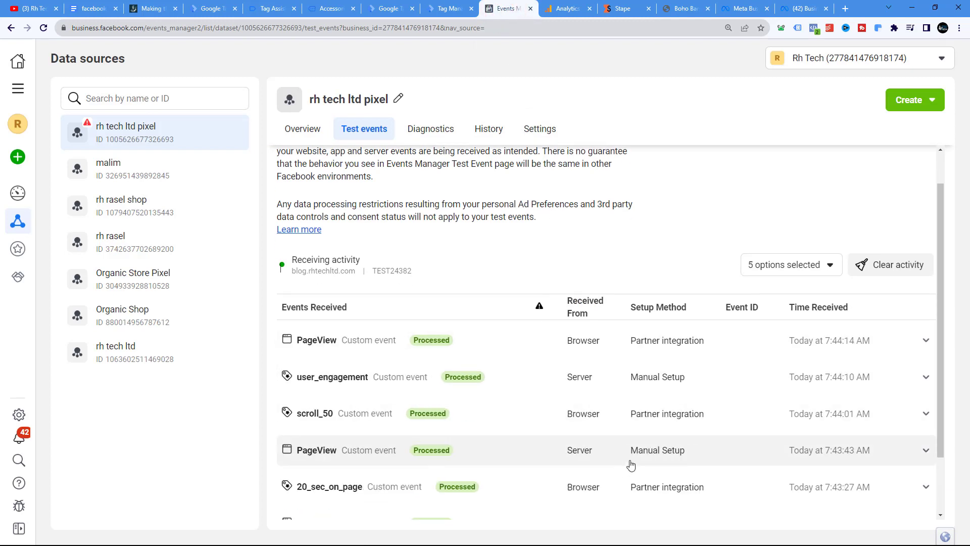
scroll(630, 464, down, 2)
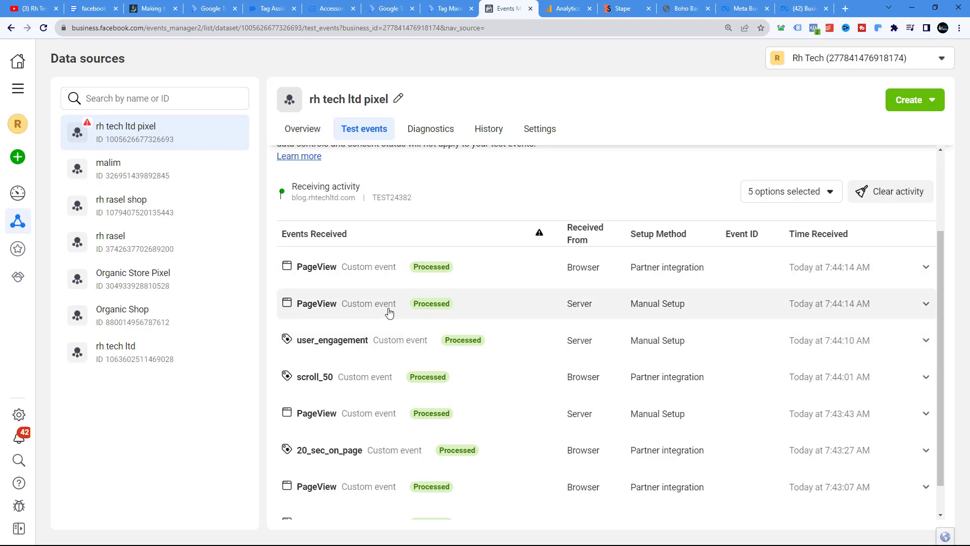
click(449, 8)
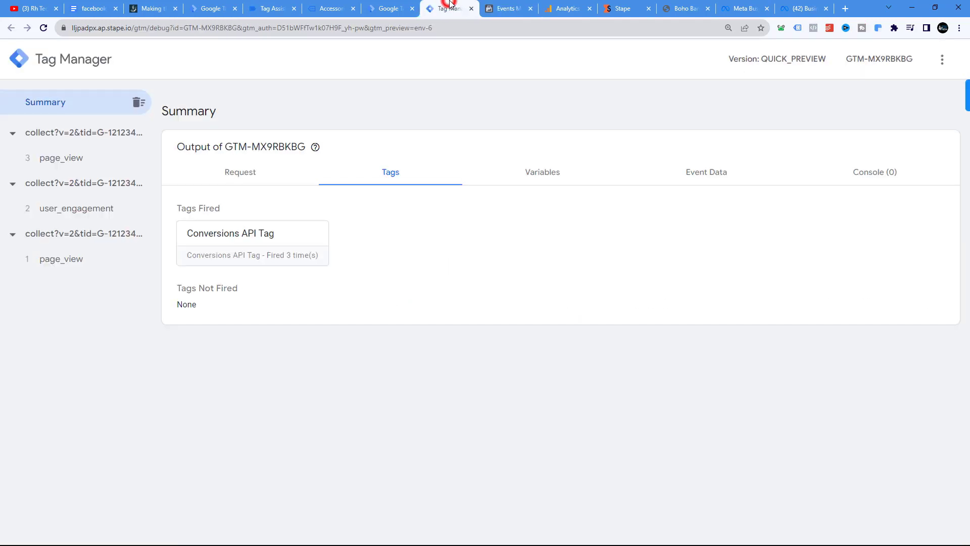
click(394, 7)
click(323, 8)
click(277, 7)
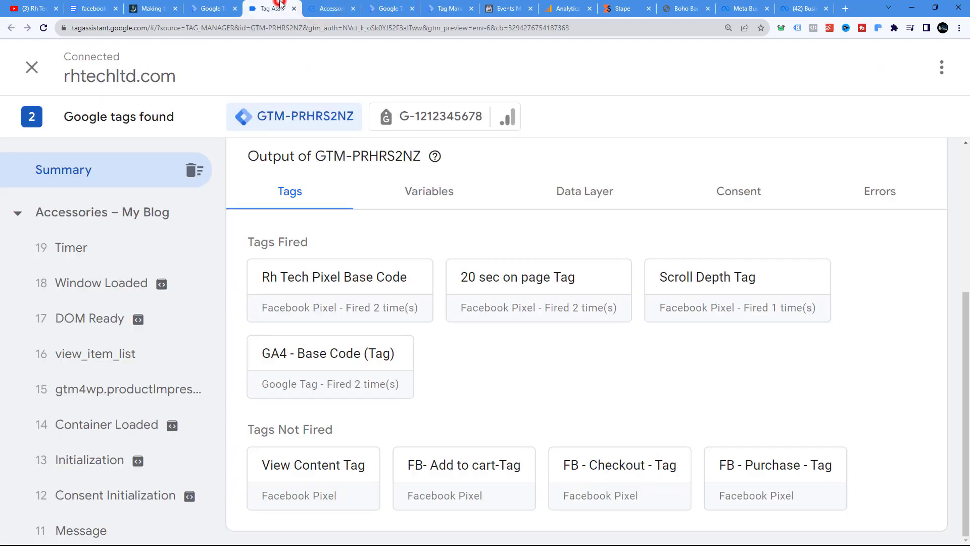
click(375, 8)
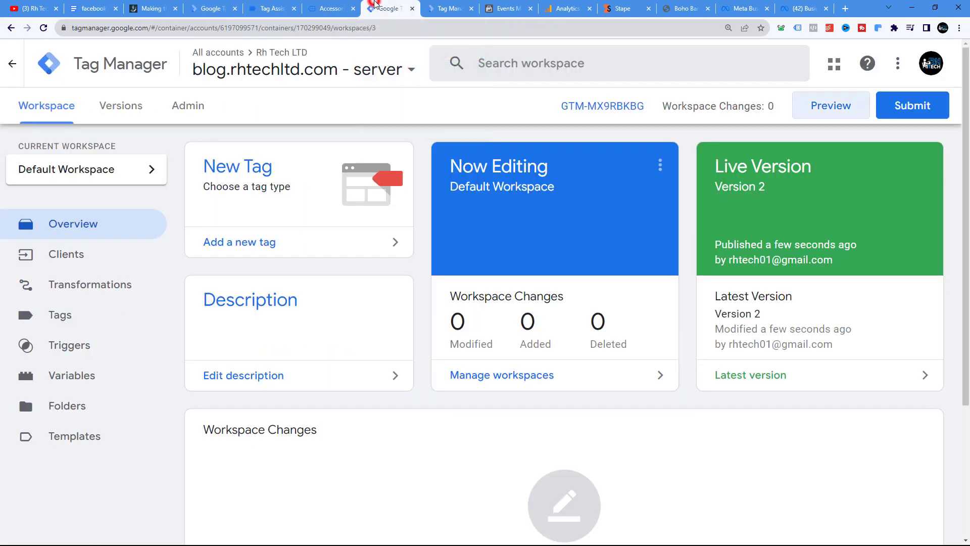
Open the Anchor Bracelet product page from the Accessories category on the blog
click(350, 7)
scroll(357, 332, down, 5)
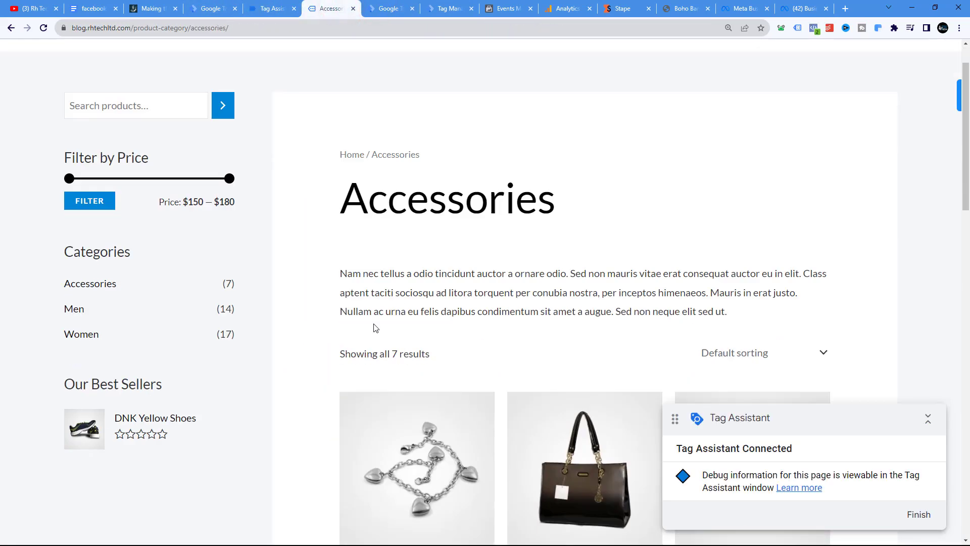
scroll(357, 333, down, 1)
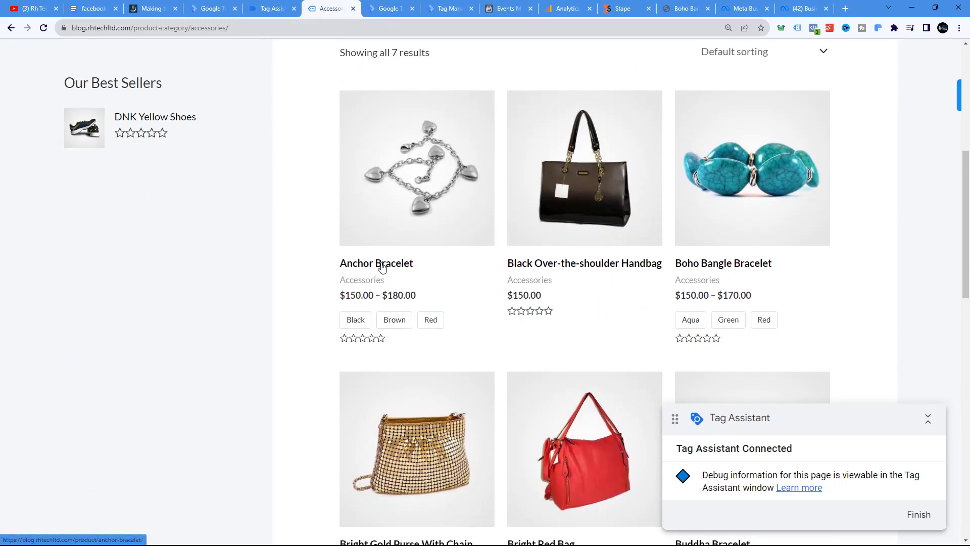
click(378, 264)
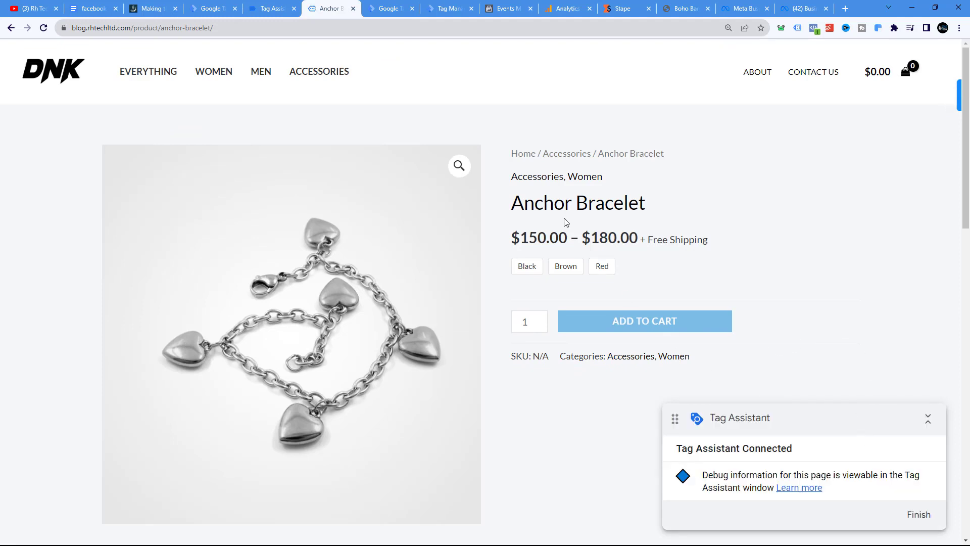
Check the newly received browser and server events in Test Events and the fired tags in Tag Assistant
click(493, 8)
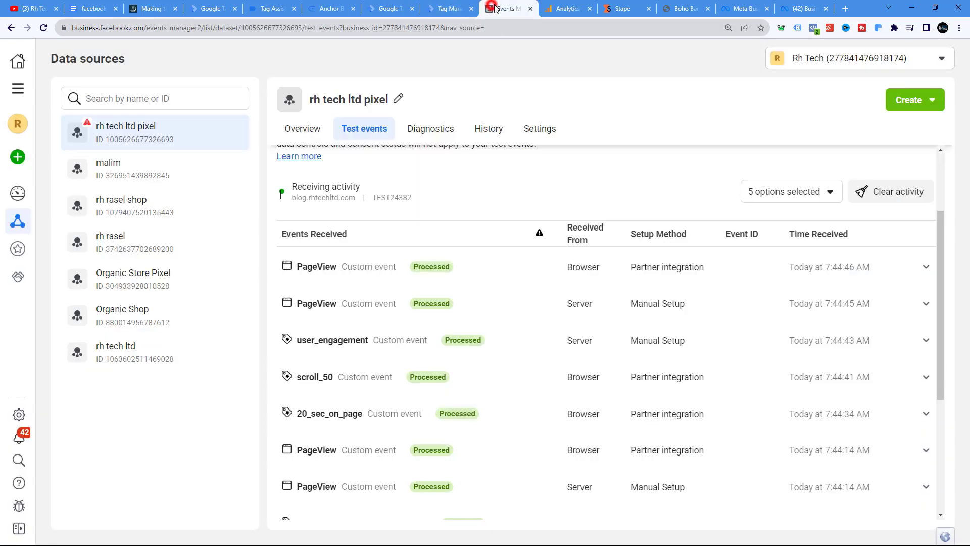
scroll(374, 283, down, 2)
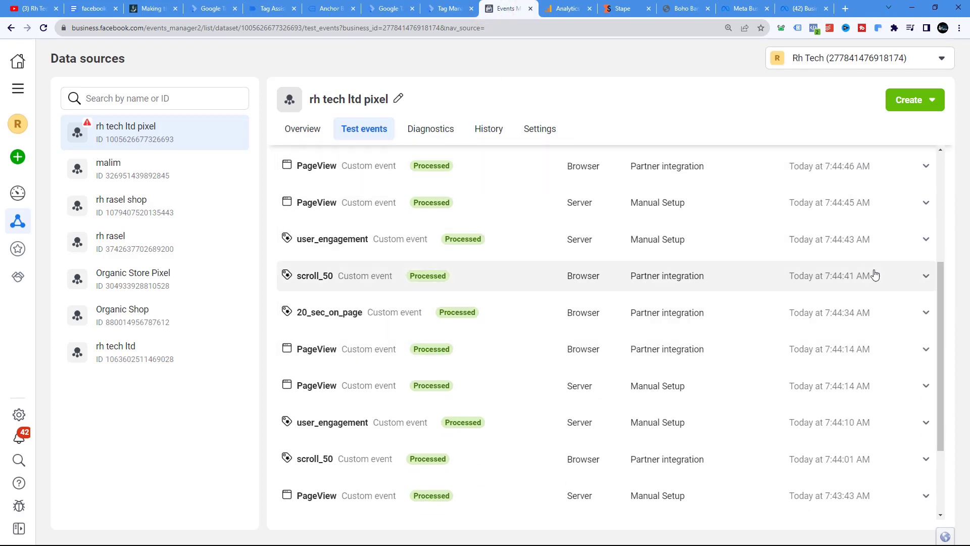
scroll(869, 280, down, 2)
scroll(869, 283, up, 6)
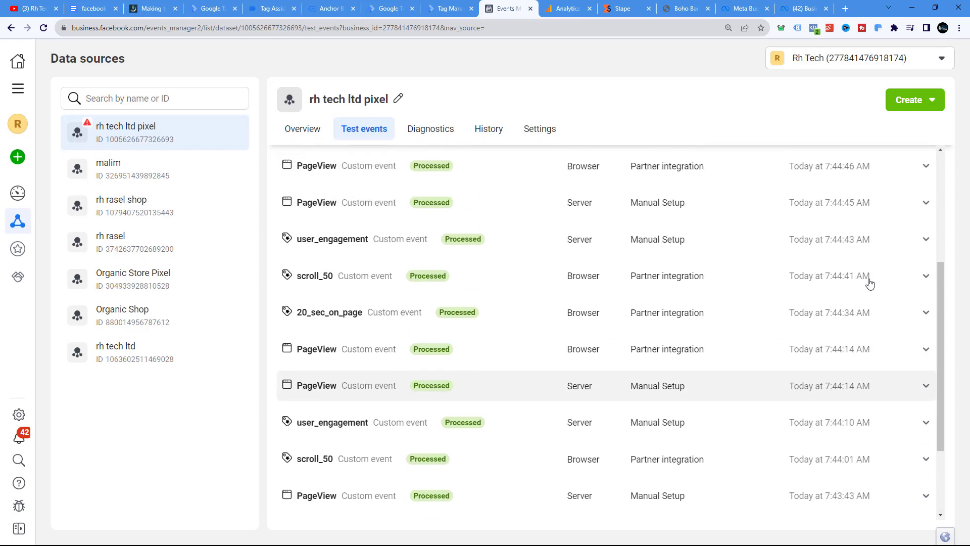
scroll(657, 326, down, 2)
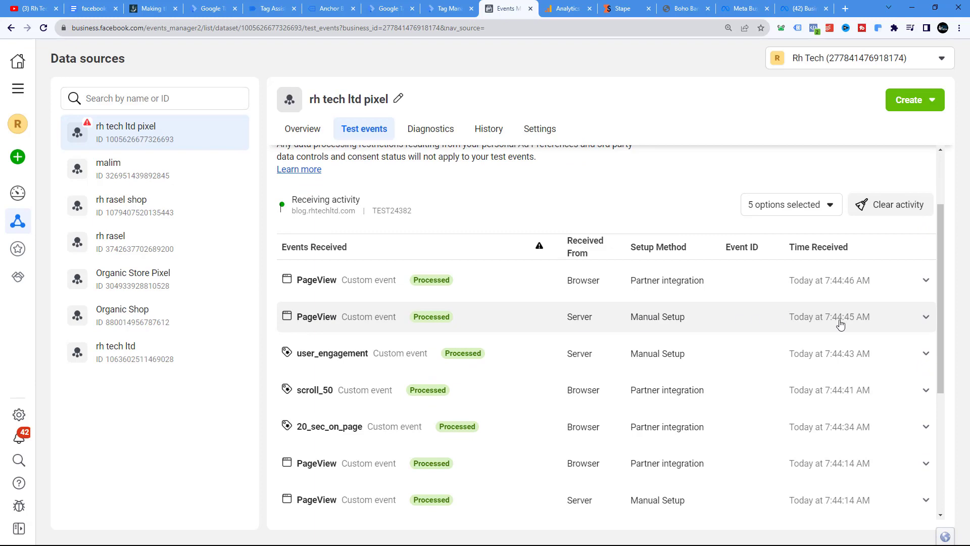
click(449, 8)
click(386, 8)
click(323, 6)
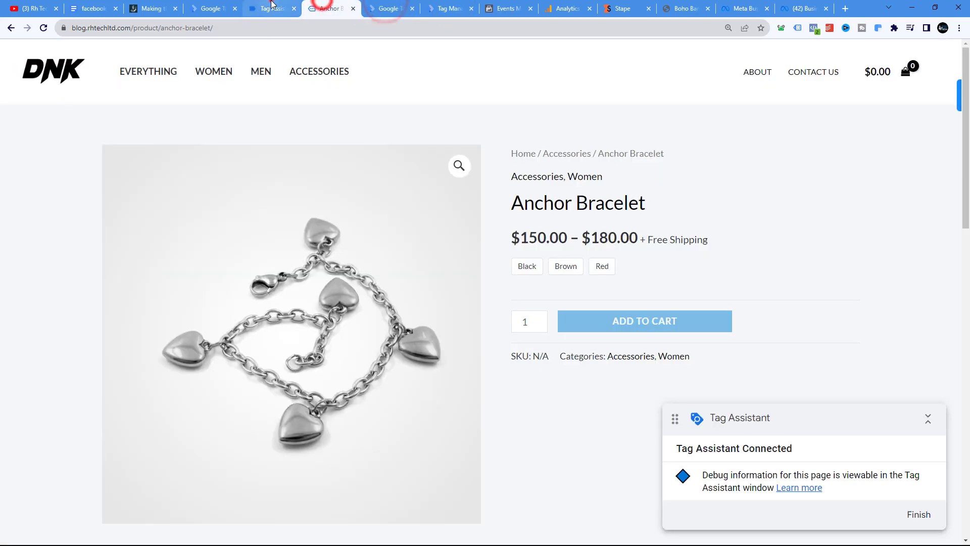
click(272, 8)
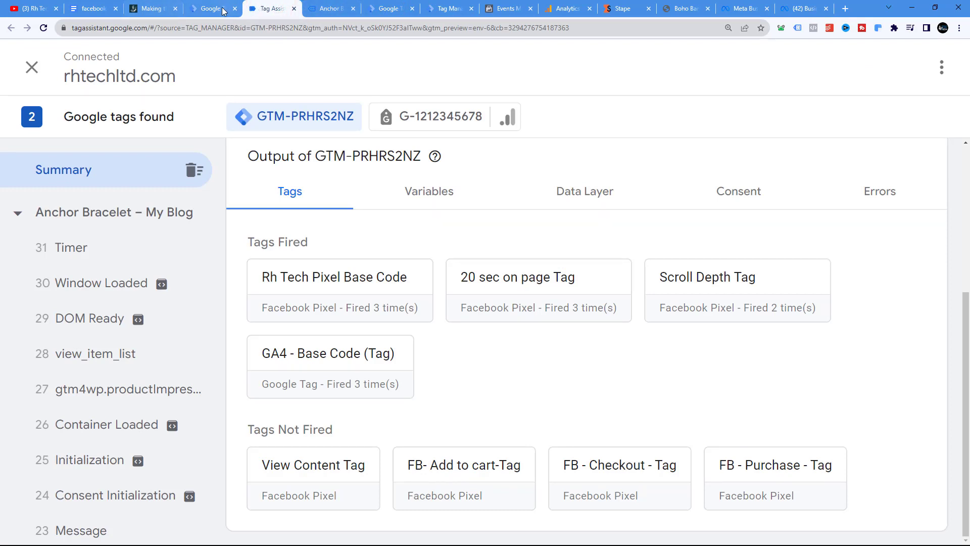
click(148, 9)
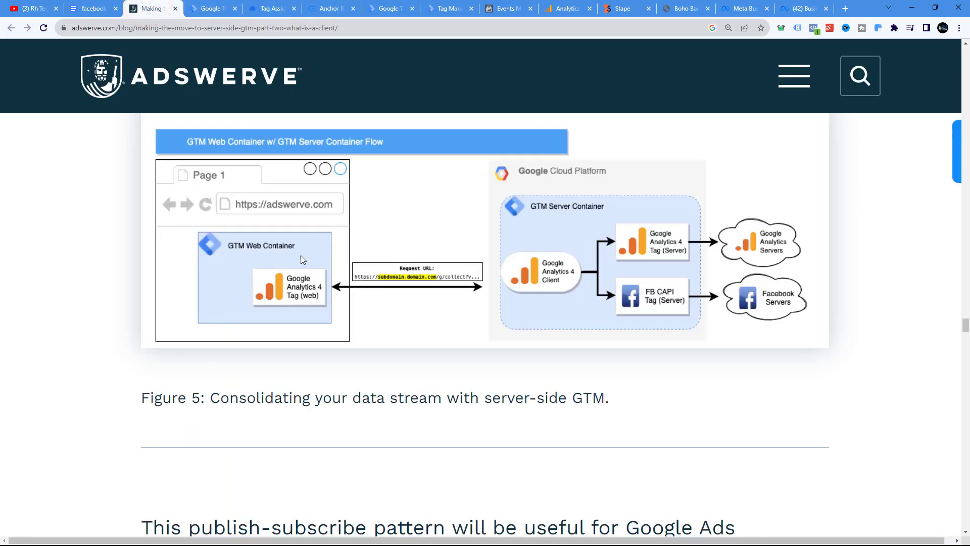